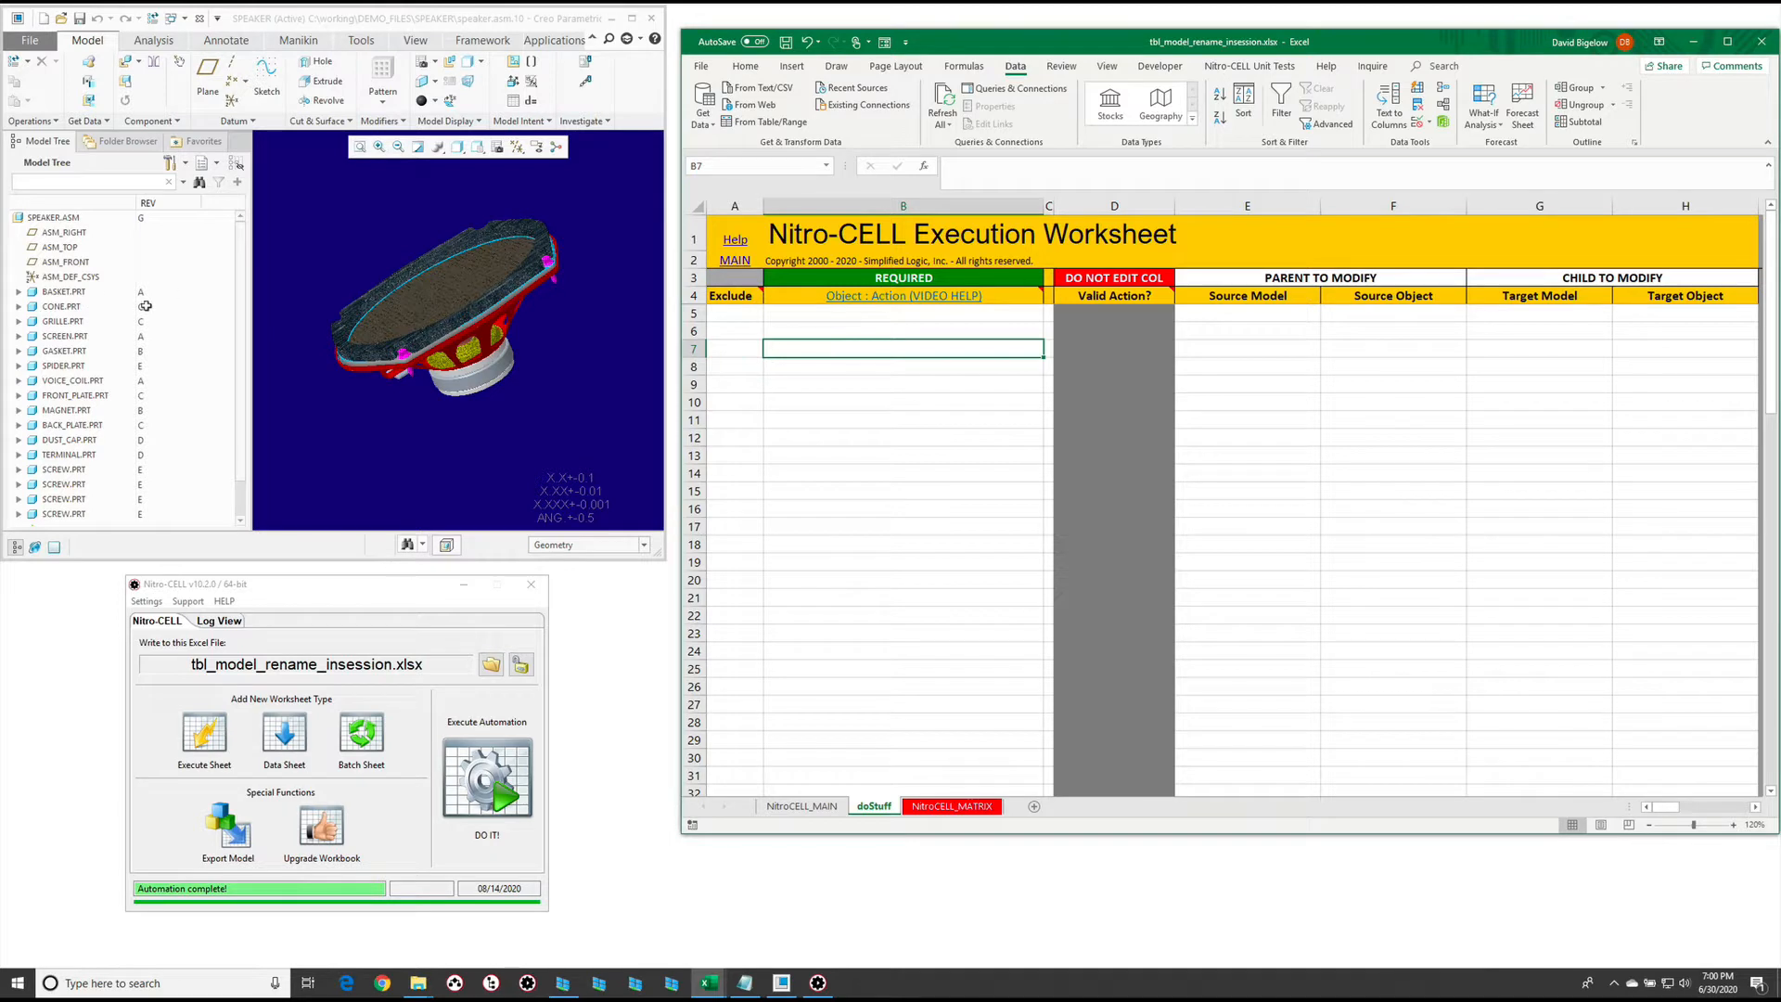
Enter the nc_command formula for worksheet : TABLE_CREATE in cell B7 of the doStuff sheet
click(846, 351)
click(816, 368)
click(832, 348)
text(=nc_command)
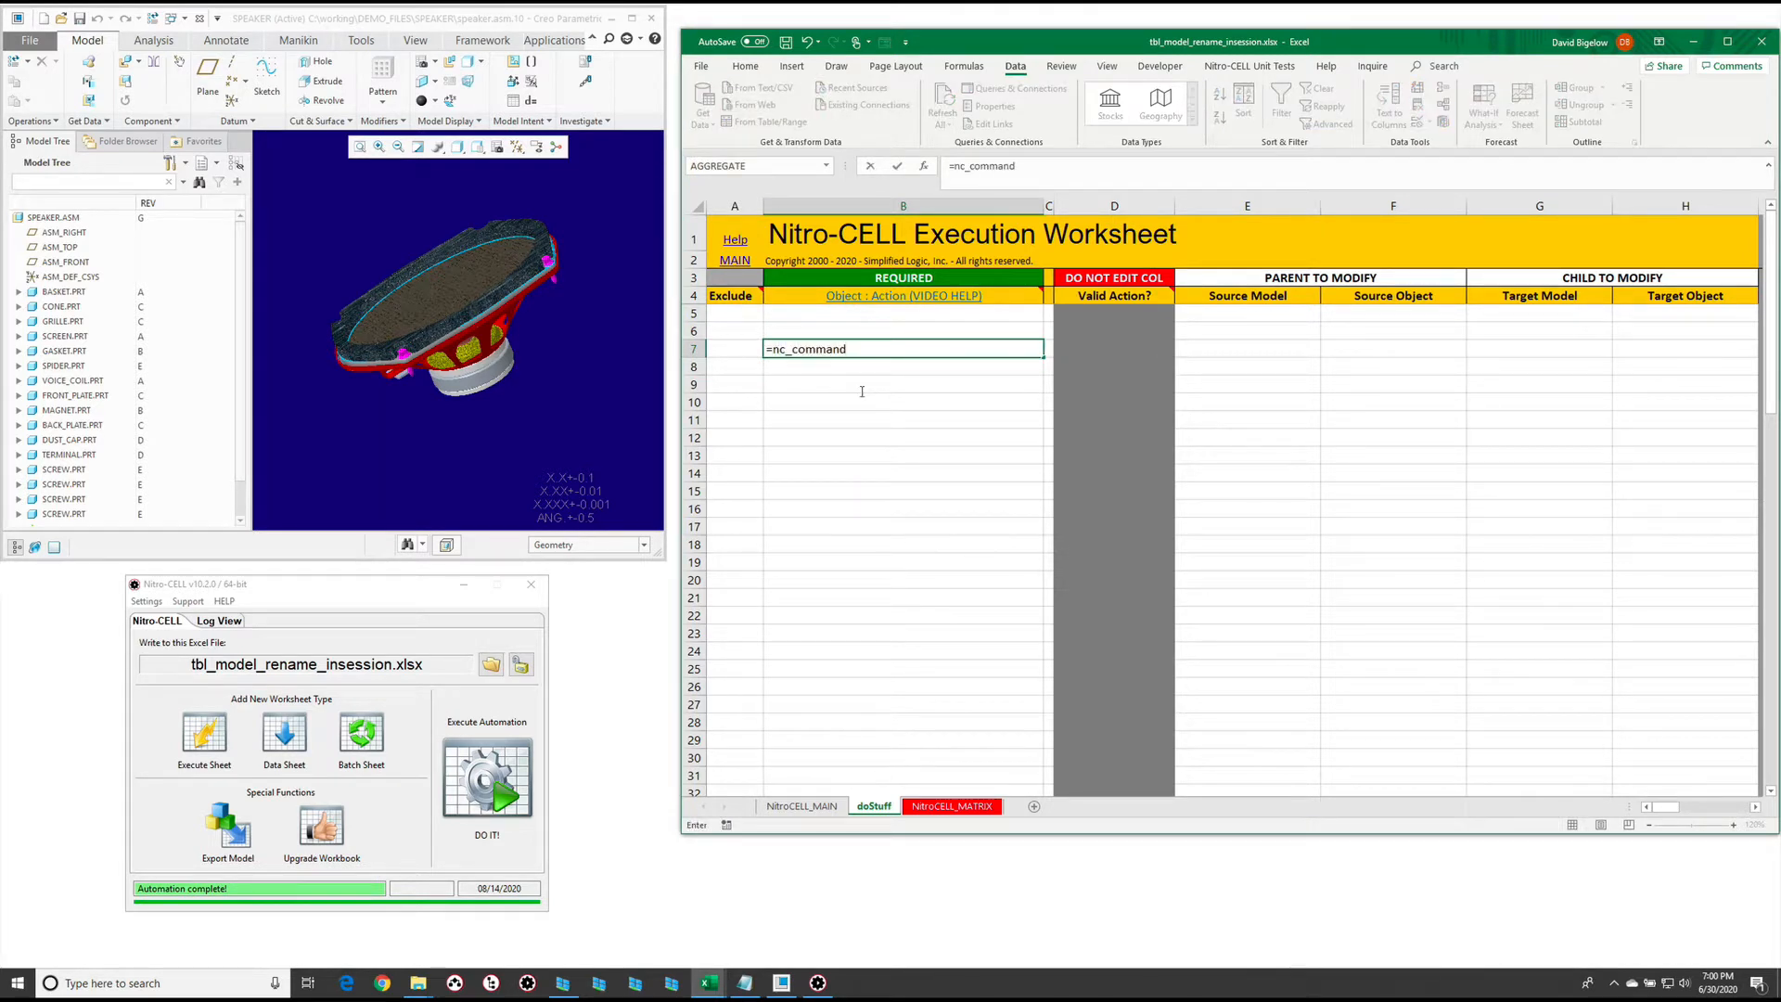
text([)
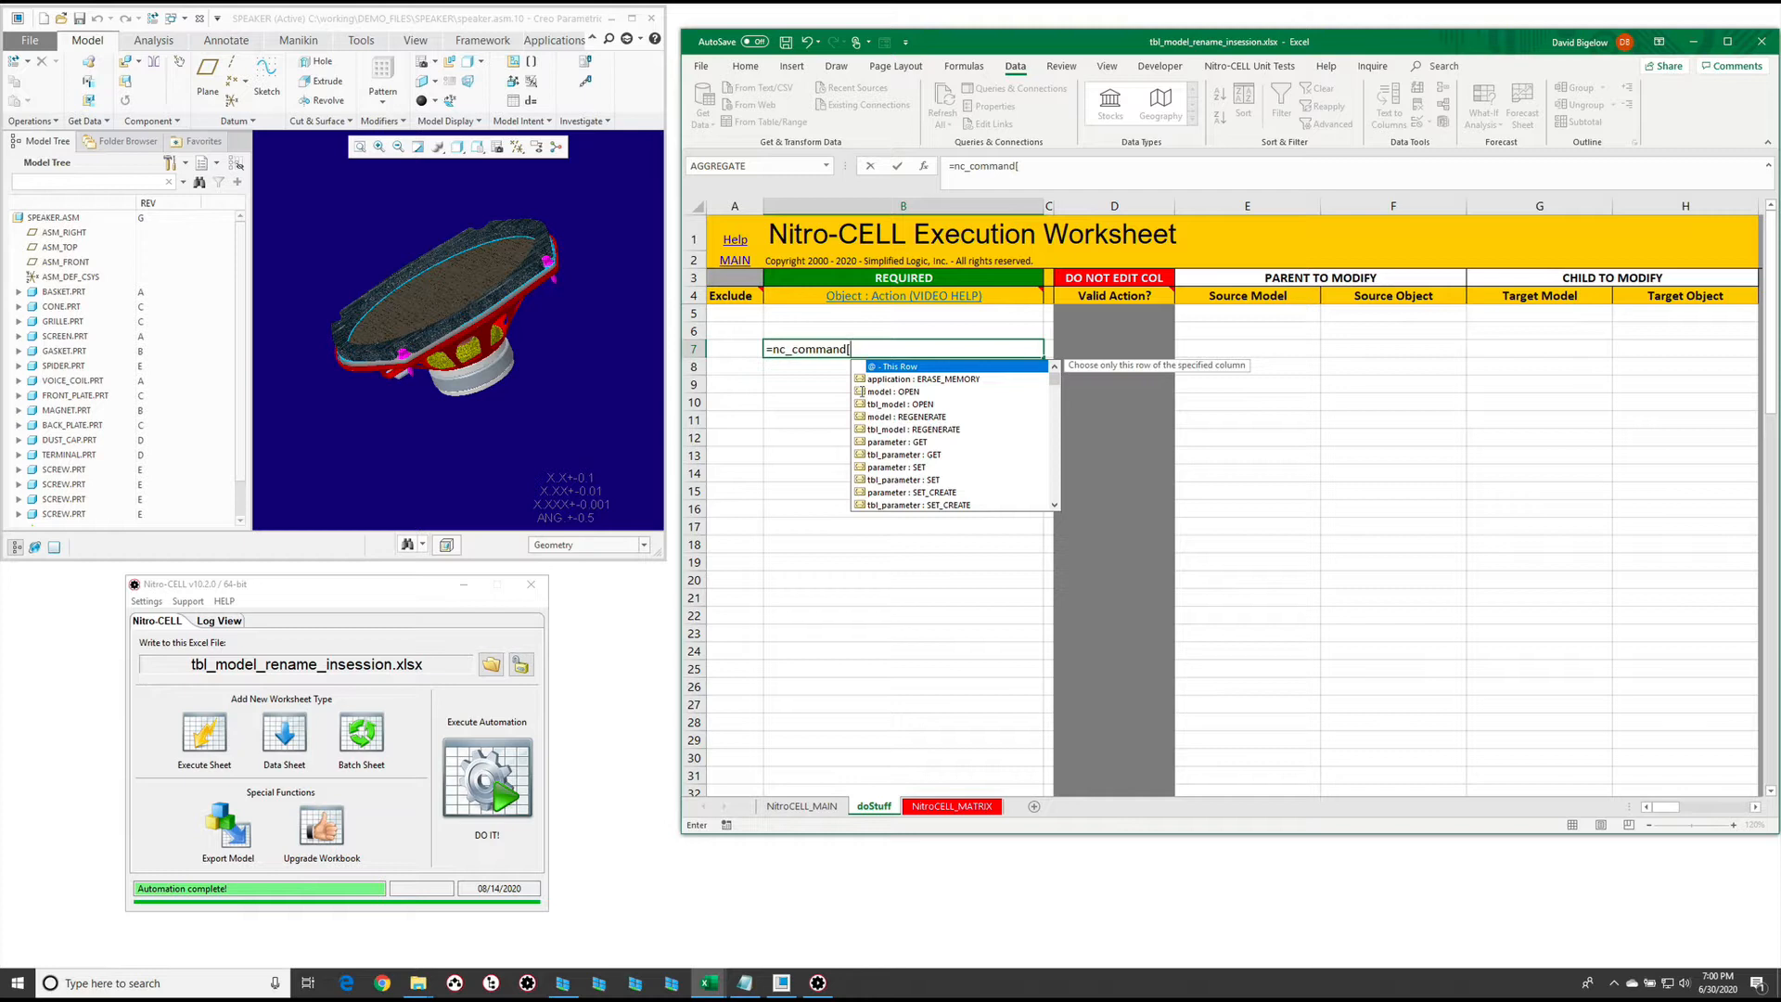
text(table)
key(Down)
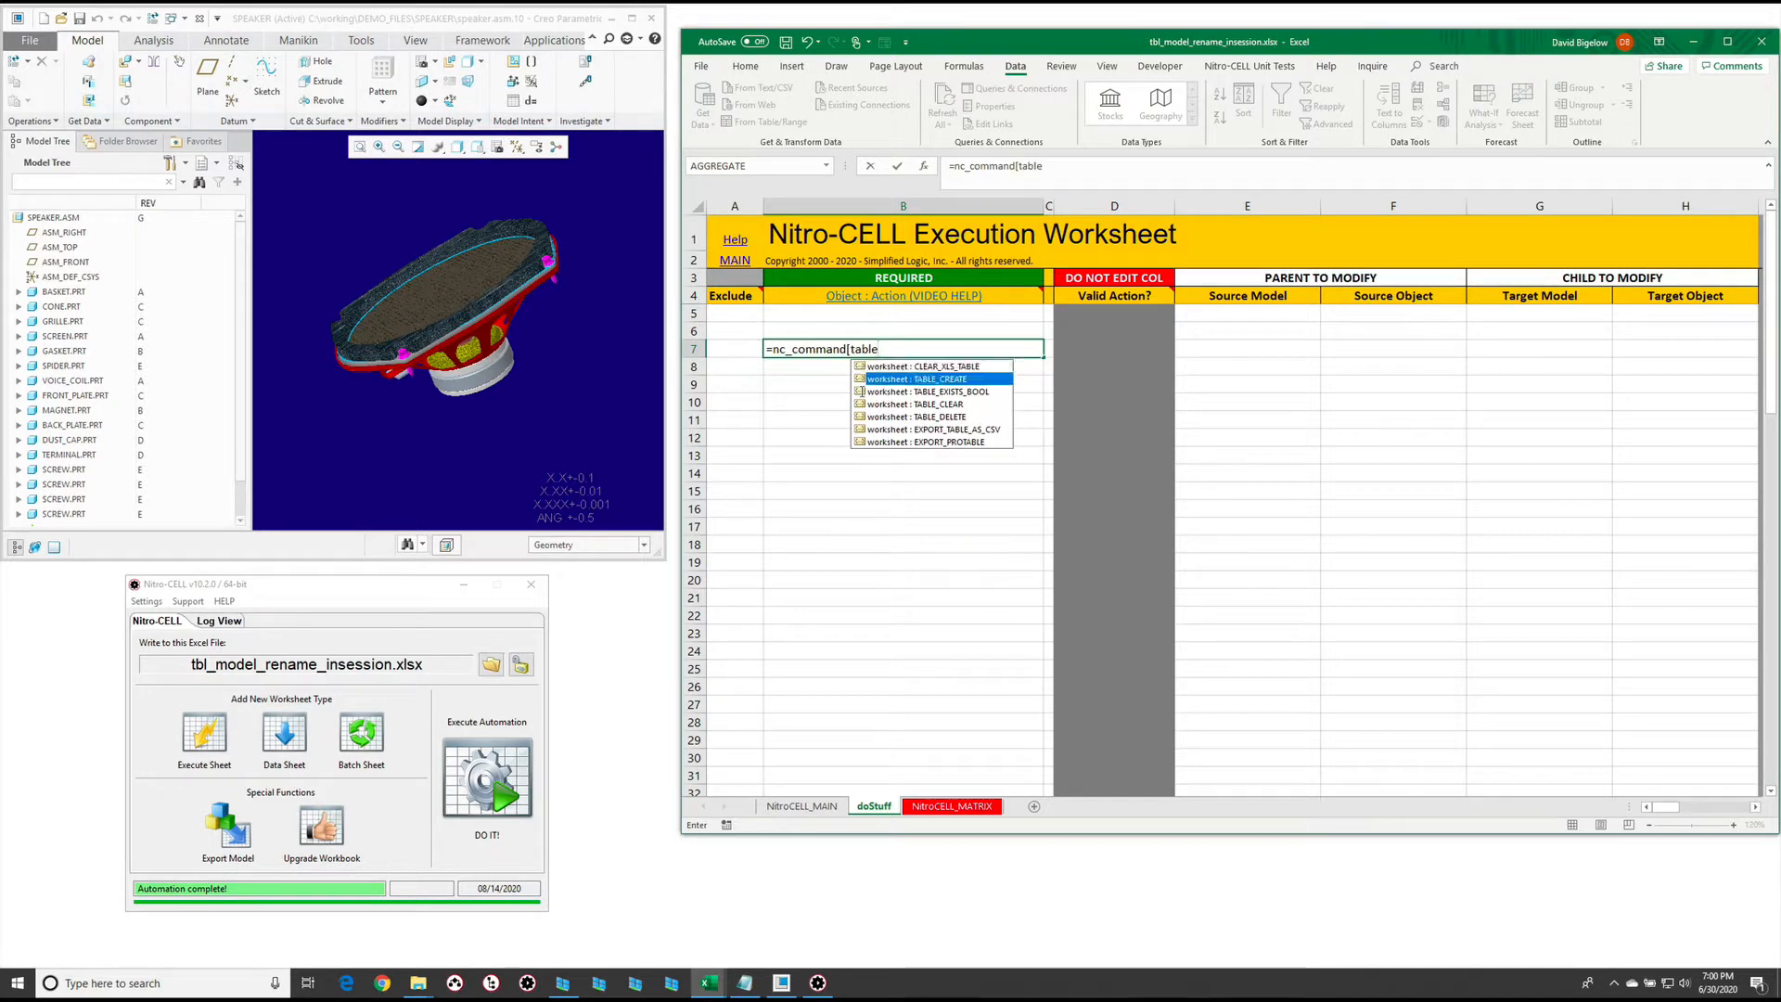
key(Tab)
text(])
key(Return)
Set the TABLE_CREATE row's source model to bomData and its target model to wowTab
click(1231, 349)
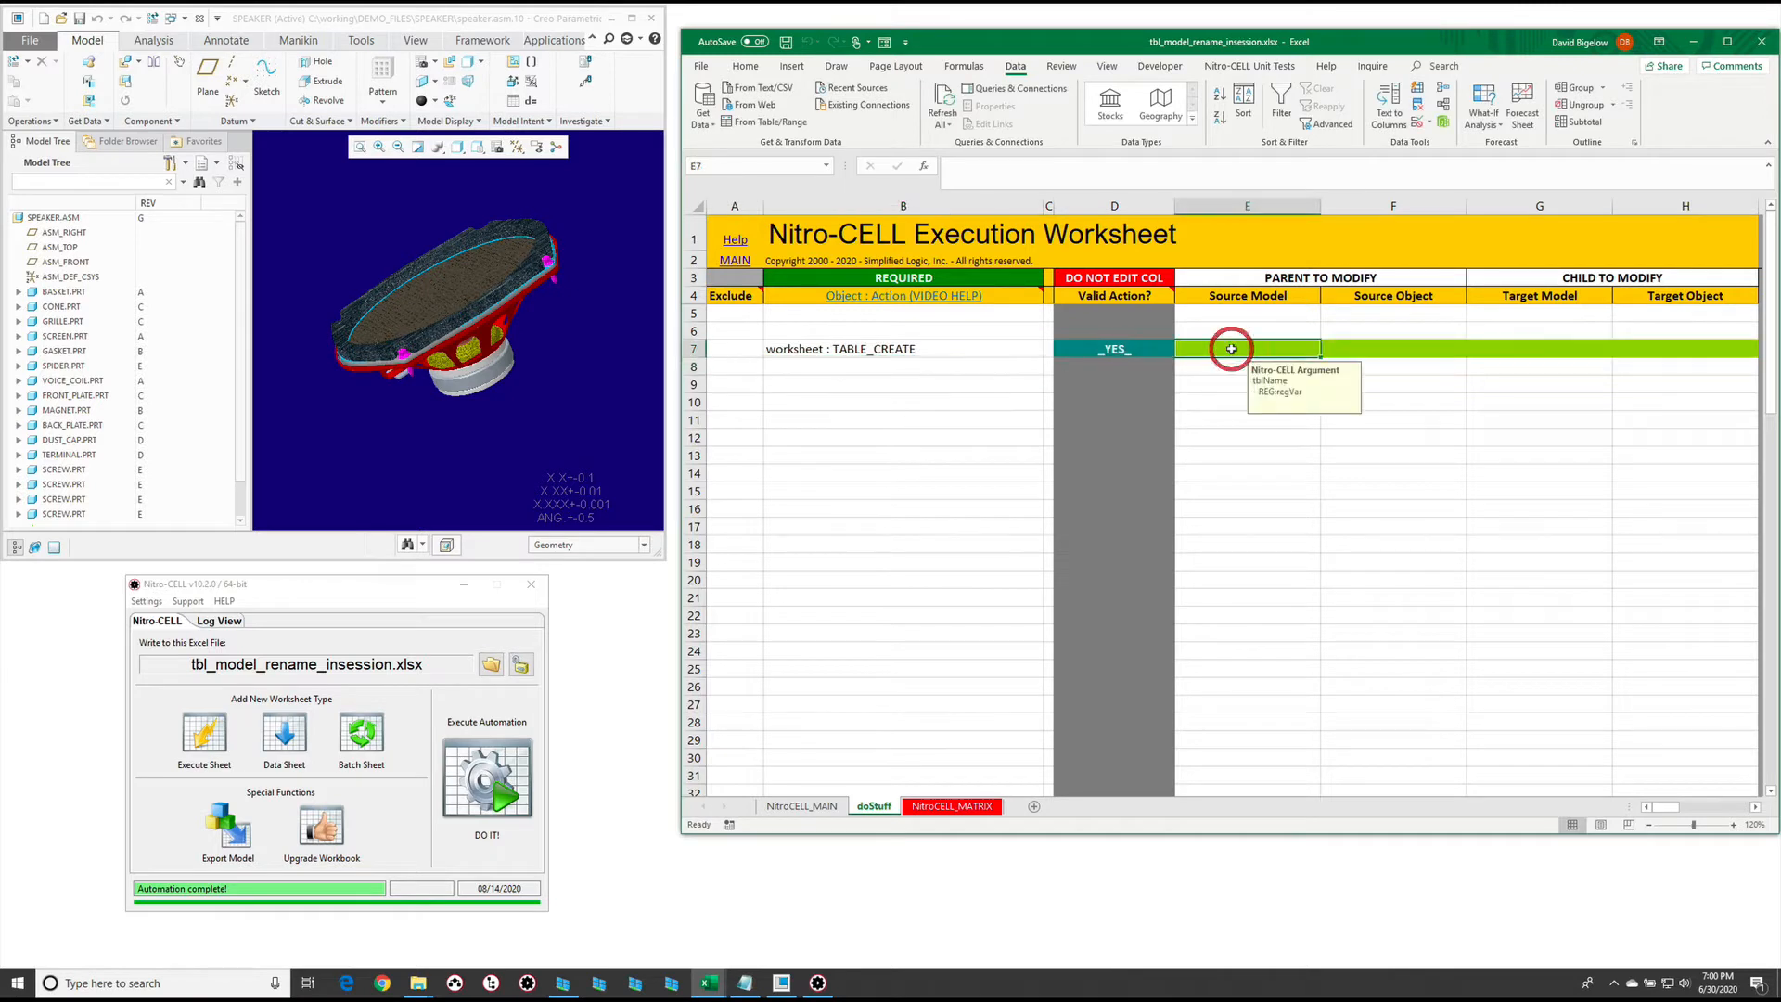
text(bom)
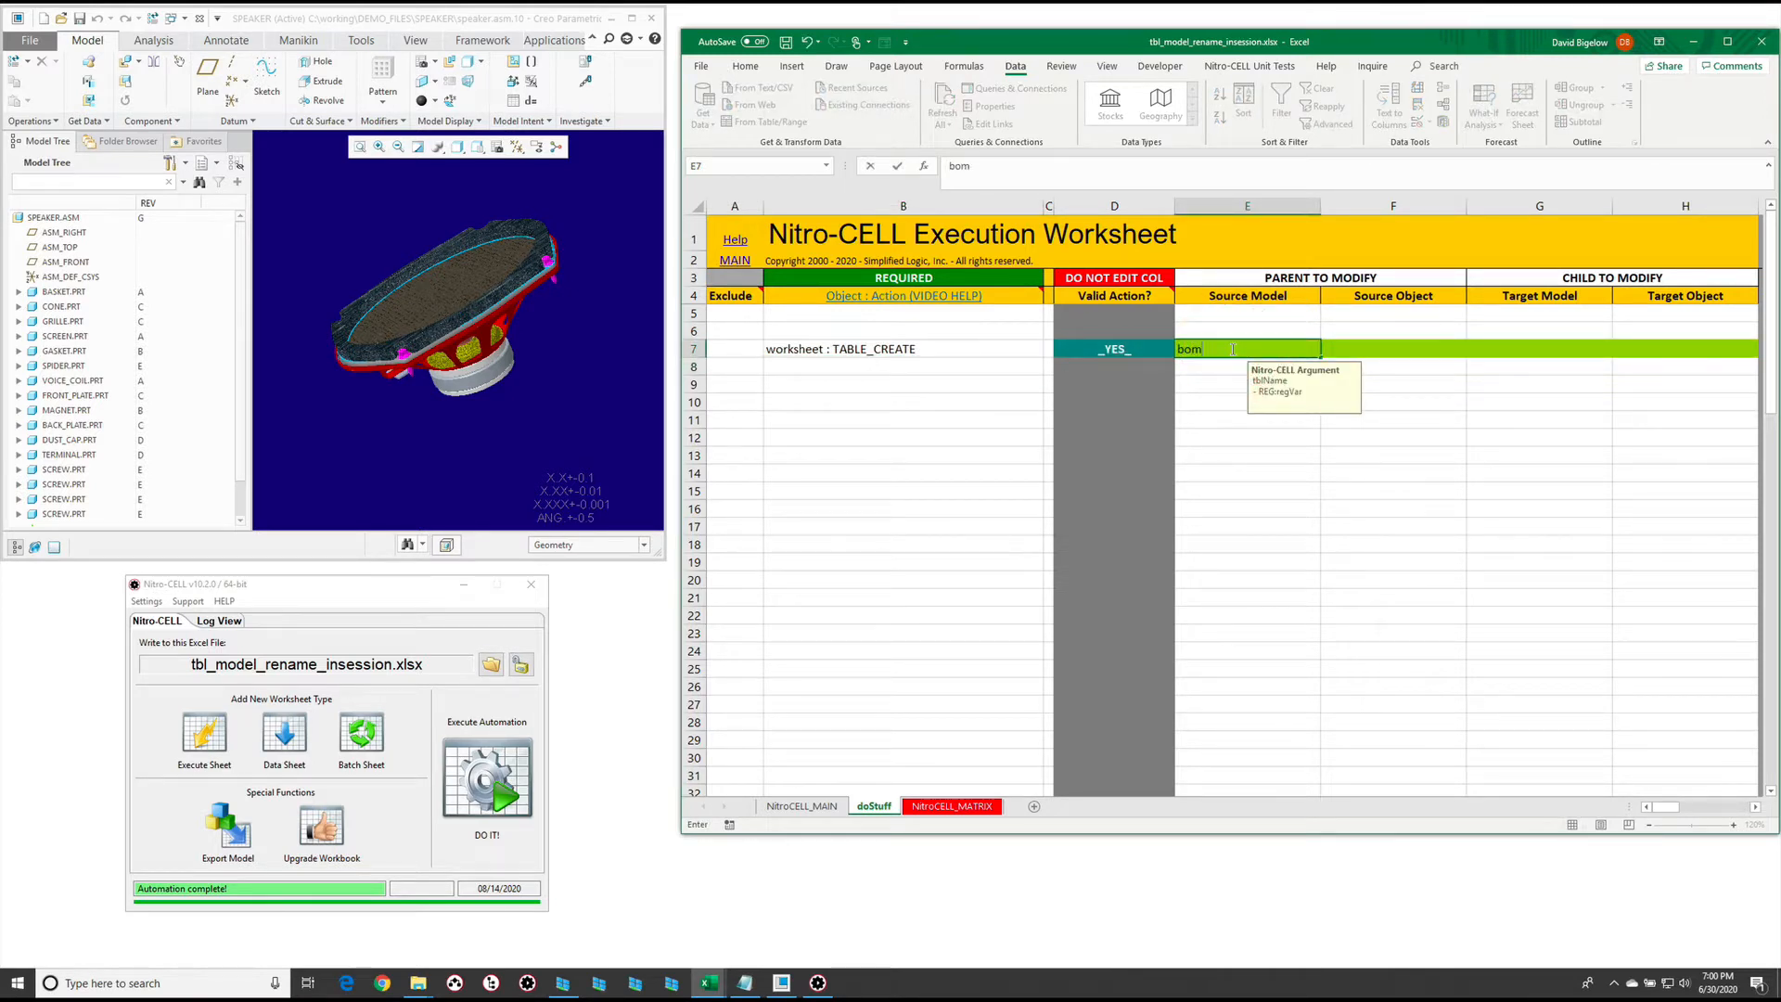
text(Data)
key(Return)
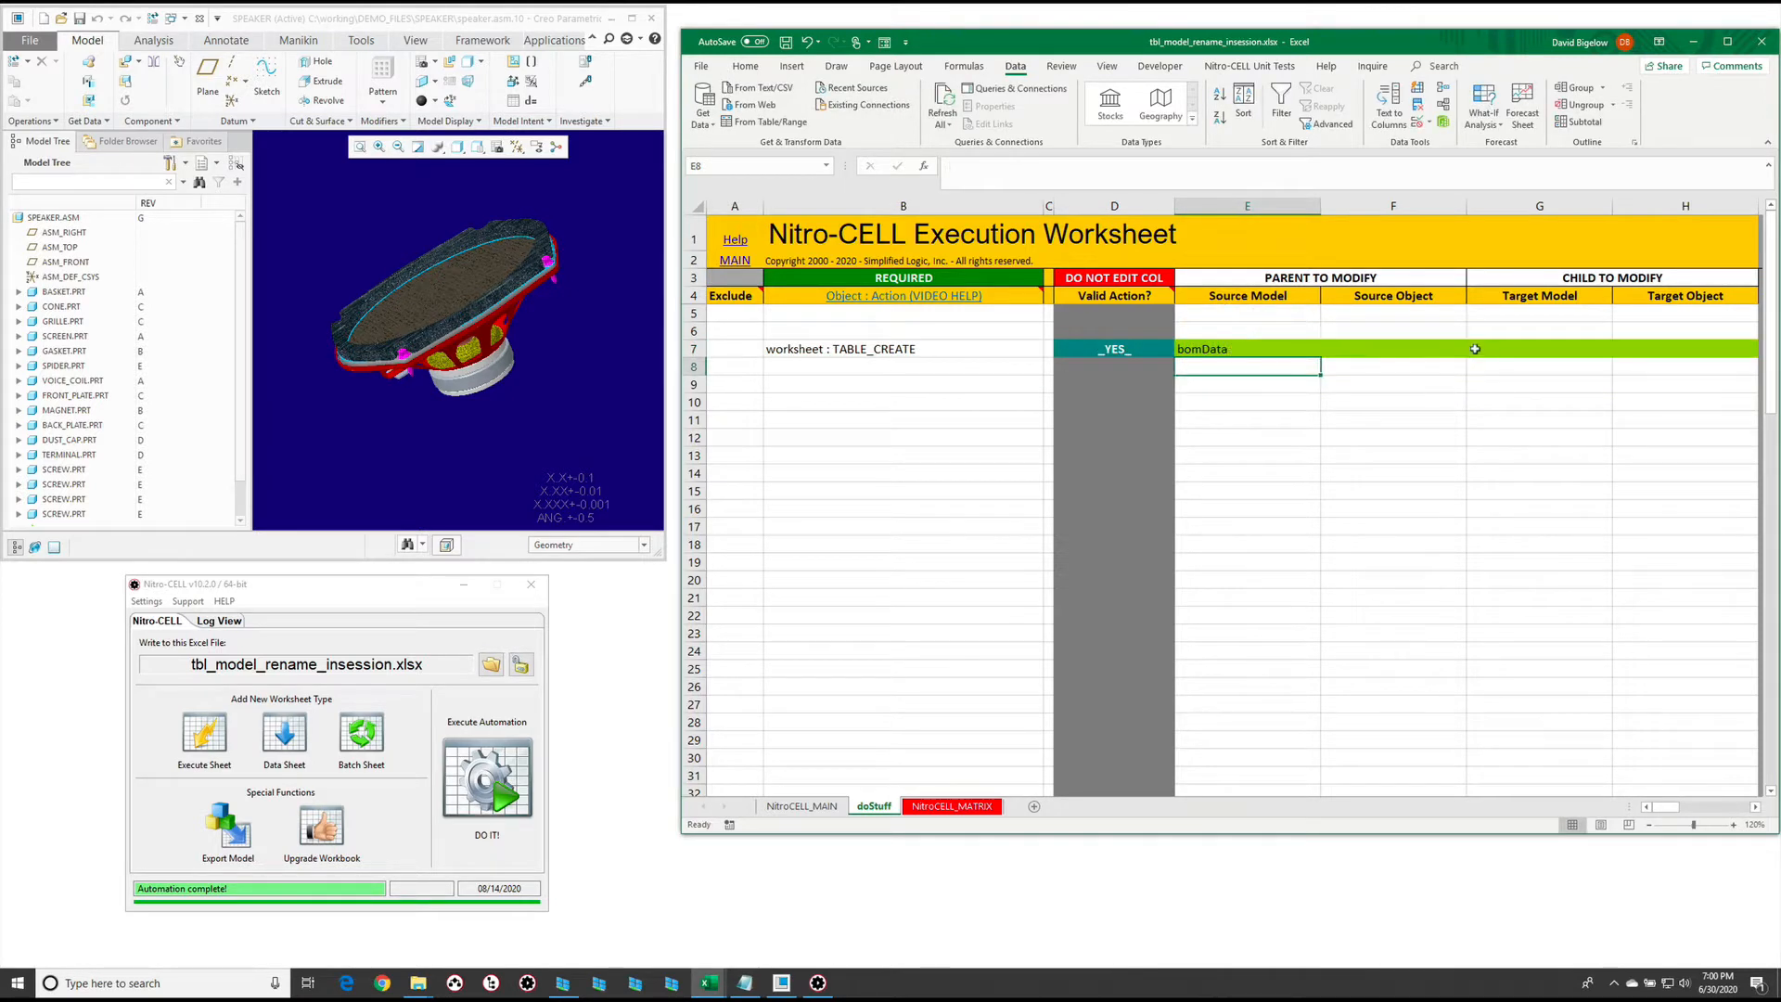
click(1482, 347)
text(wowTab)
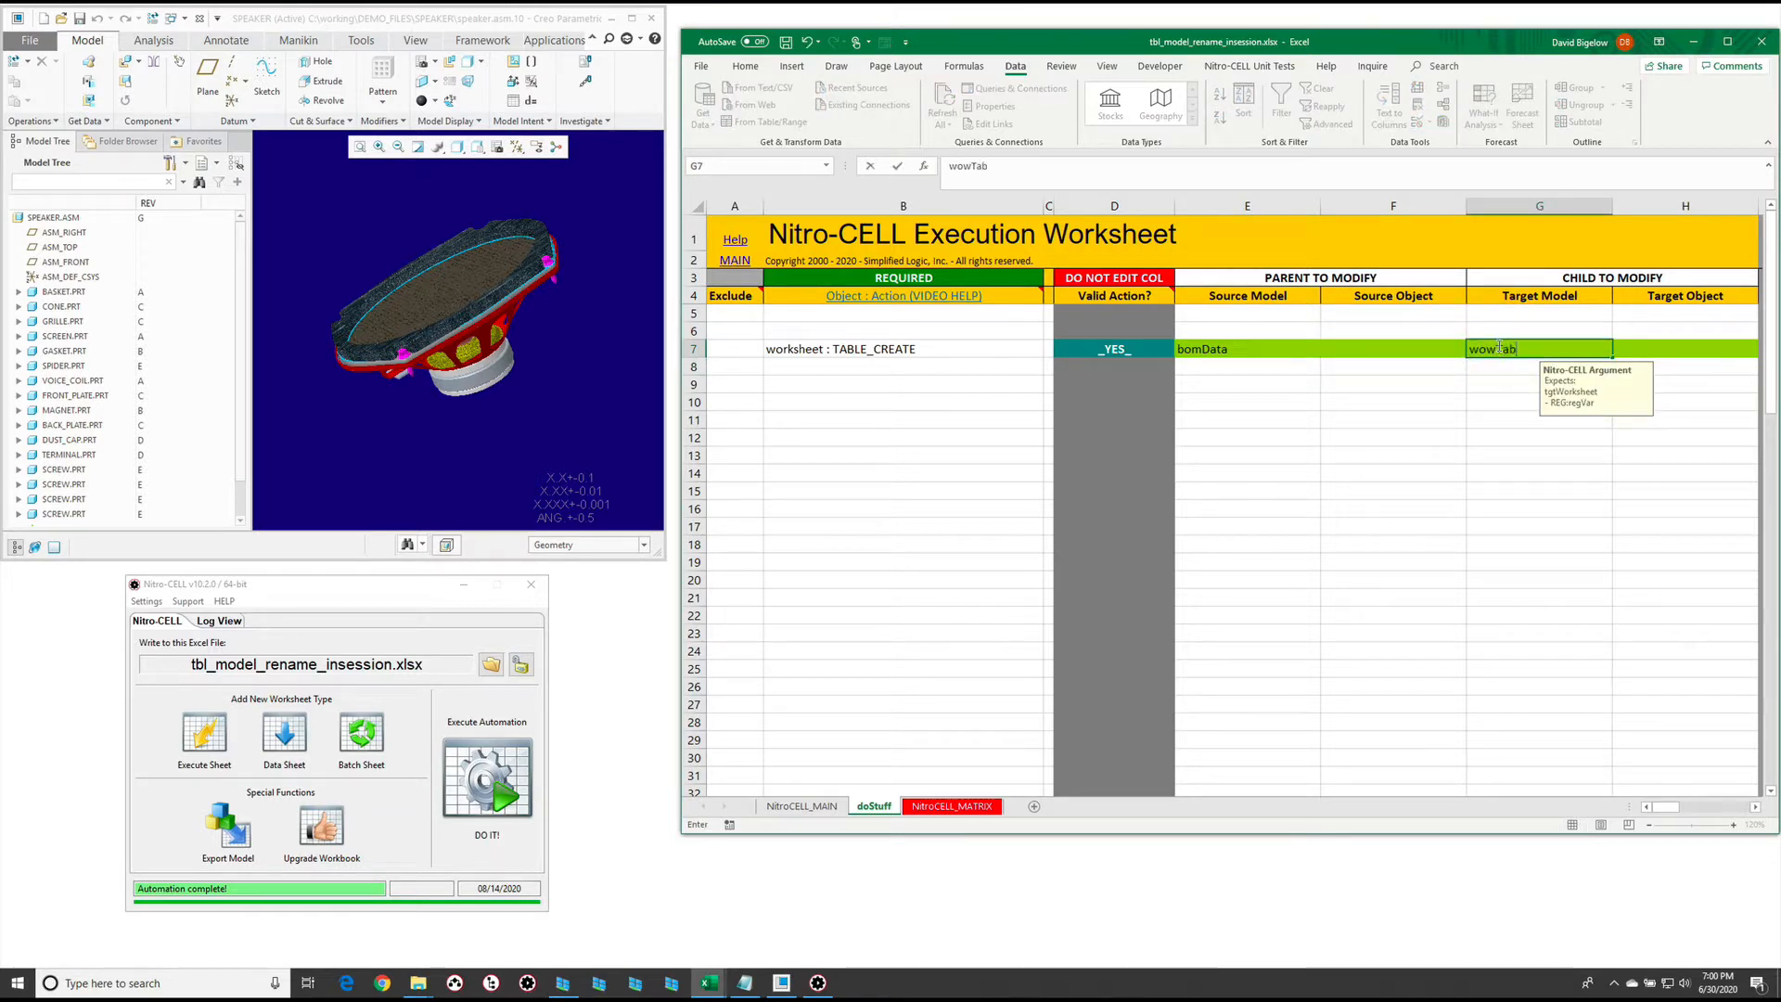
key(Return)
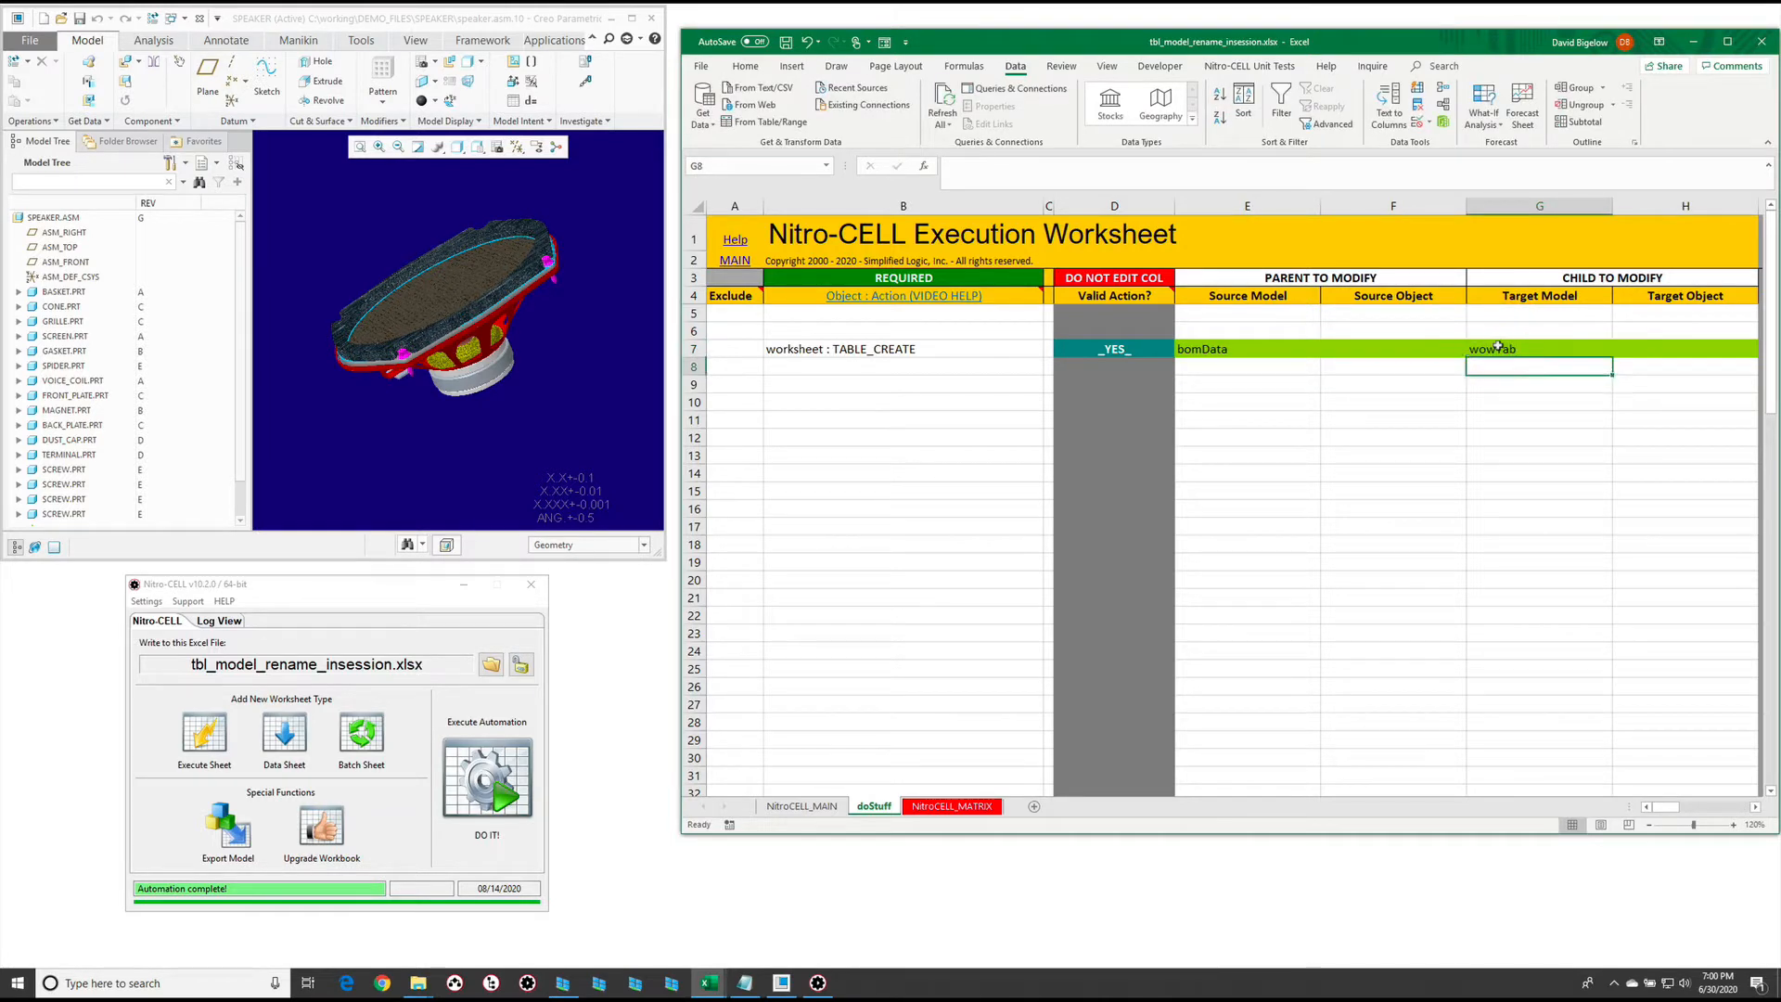
Enter the nc_command formula for tbl_model : REPORT_ITEM_CNT_PARMS in cell B9
click(847, 406)
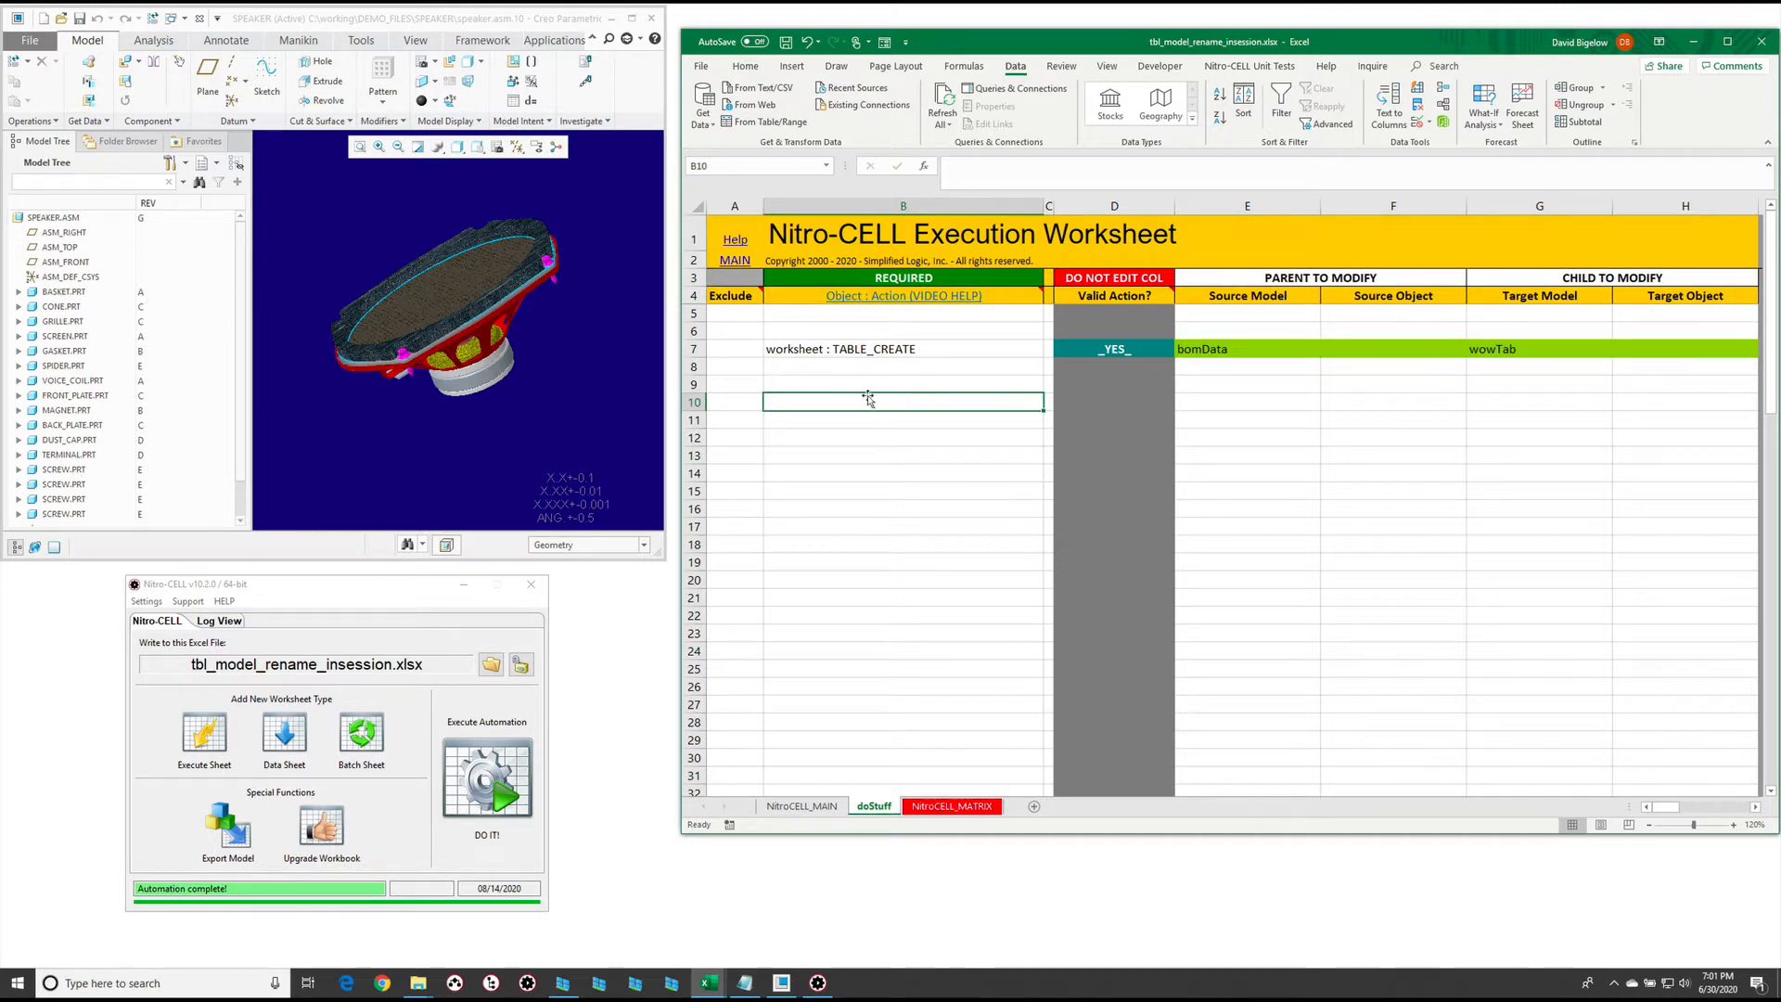
click(837, 383)
text(=)
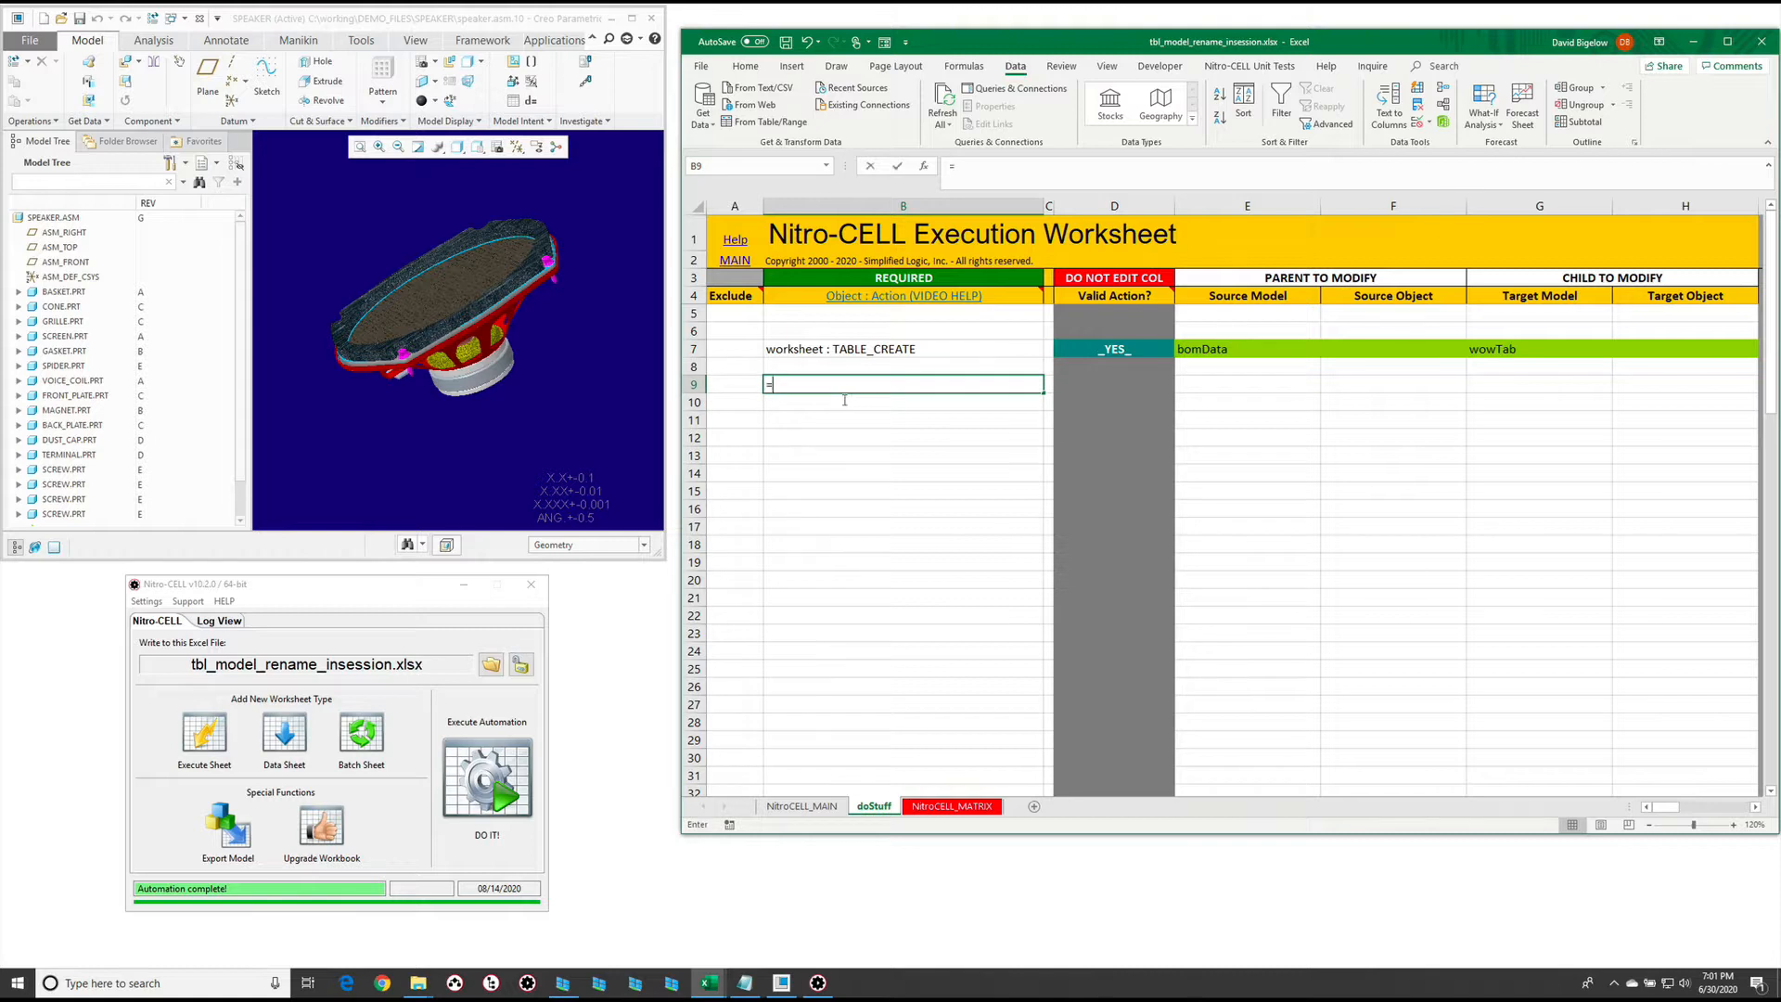
text(nc_command[)
text(tbl_model : REPORT_ITEM_CNT_PARMS)
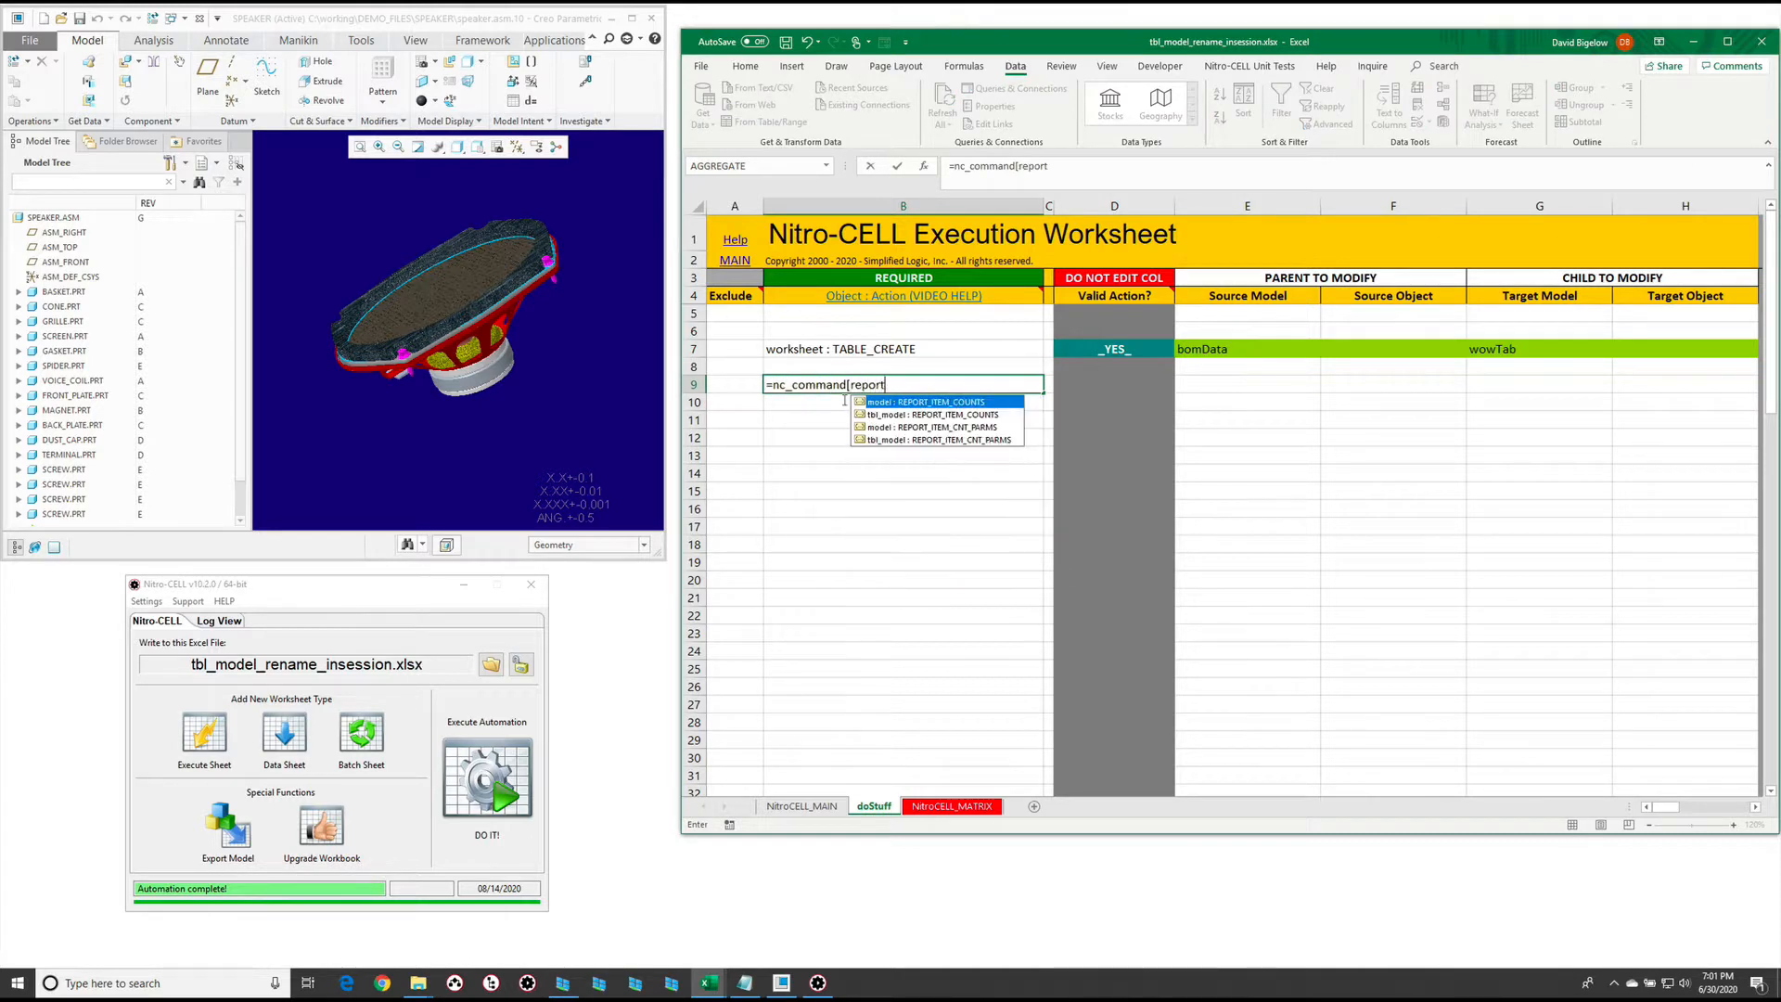
key(Tab)
key(Return)
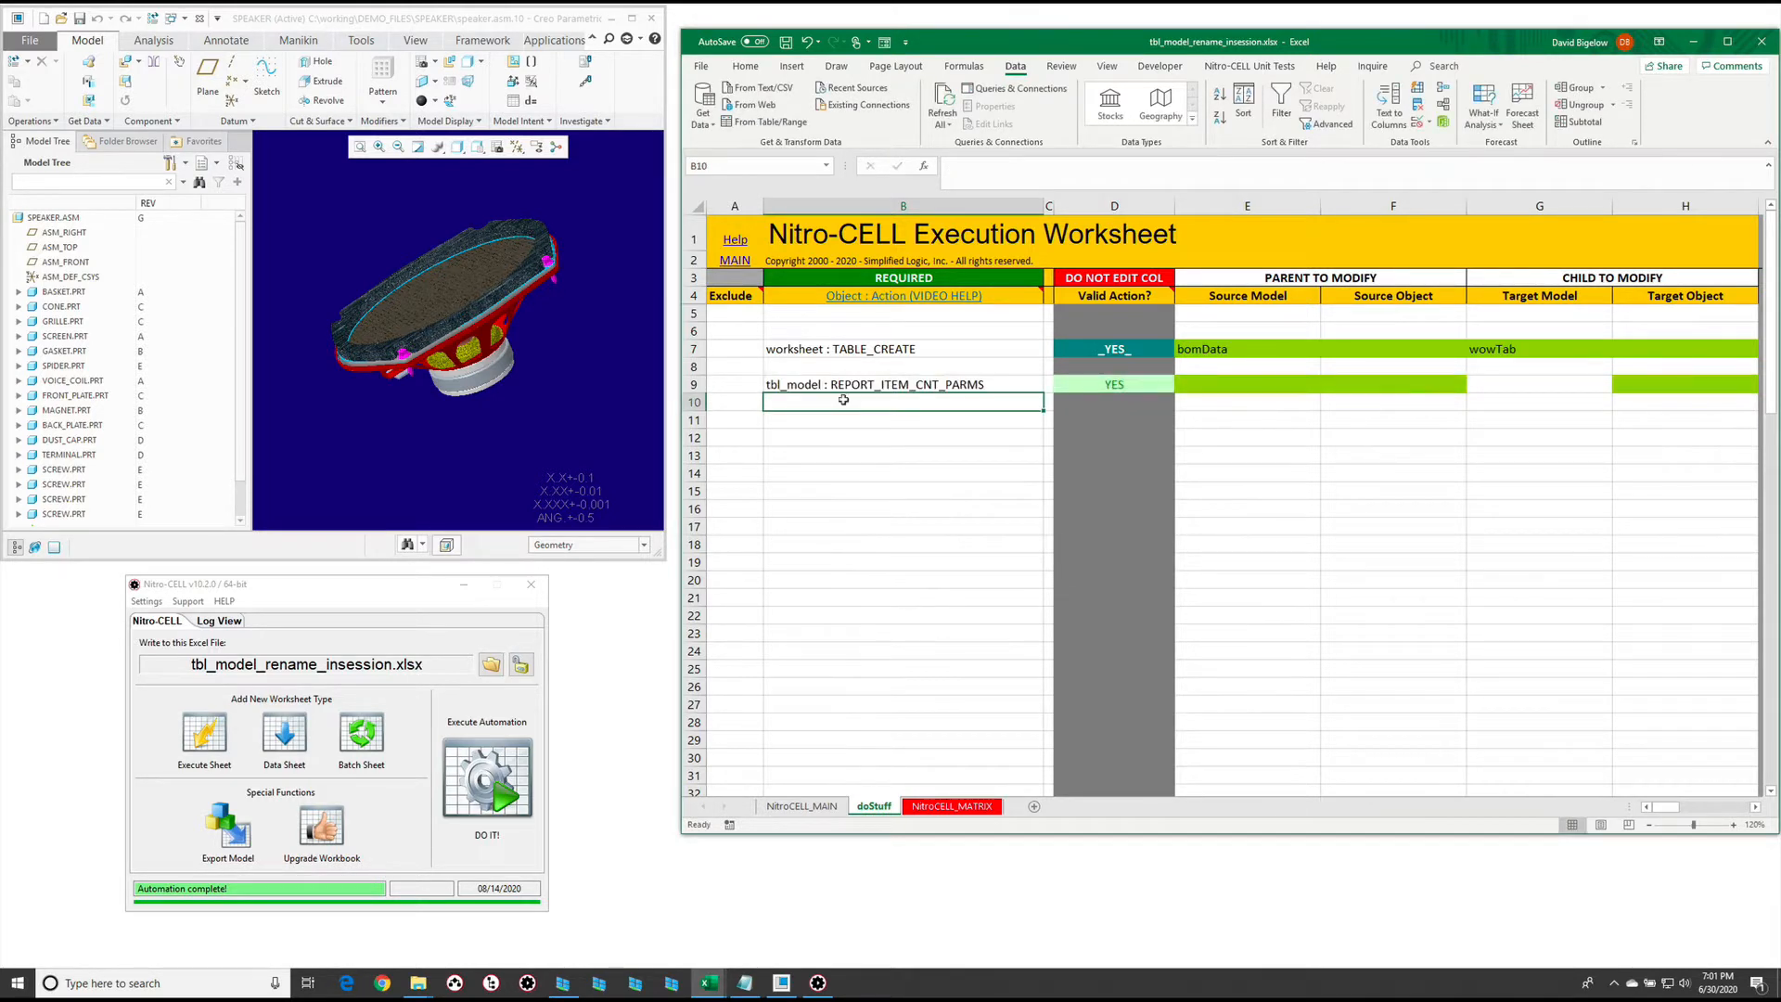
Set the REPORT_ITEM_CNT_PARMS row's source object to rev and its target object to bomData
click(1273, 384)
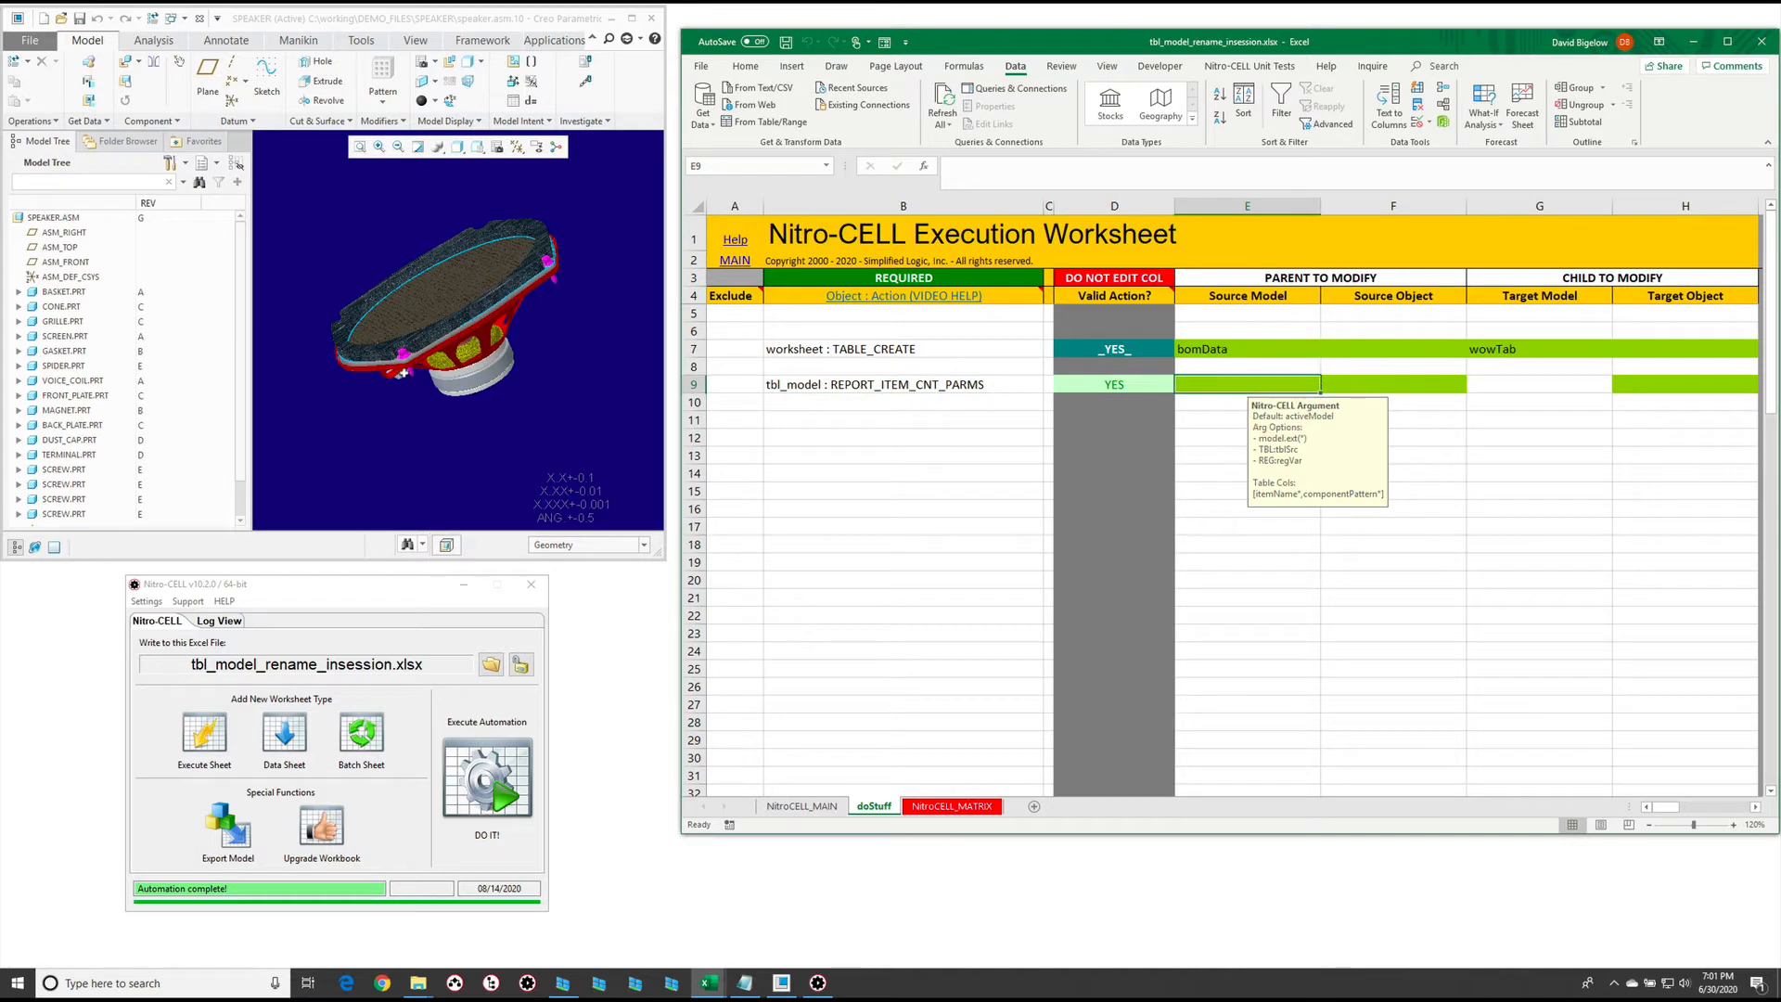
click(1371, 388)
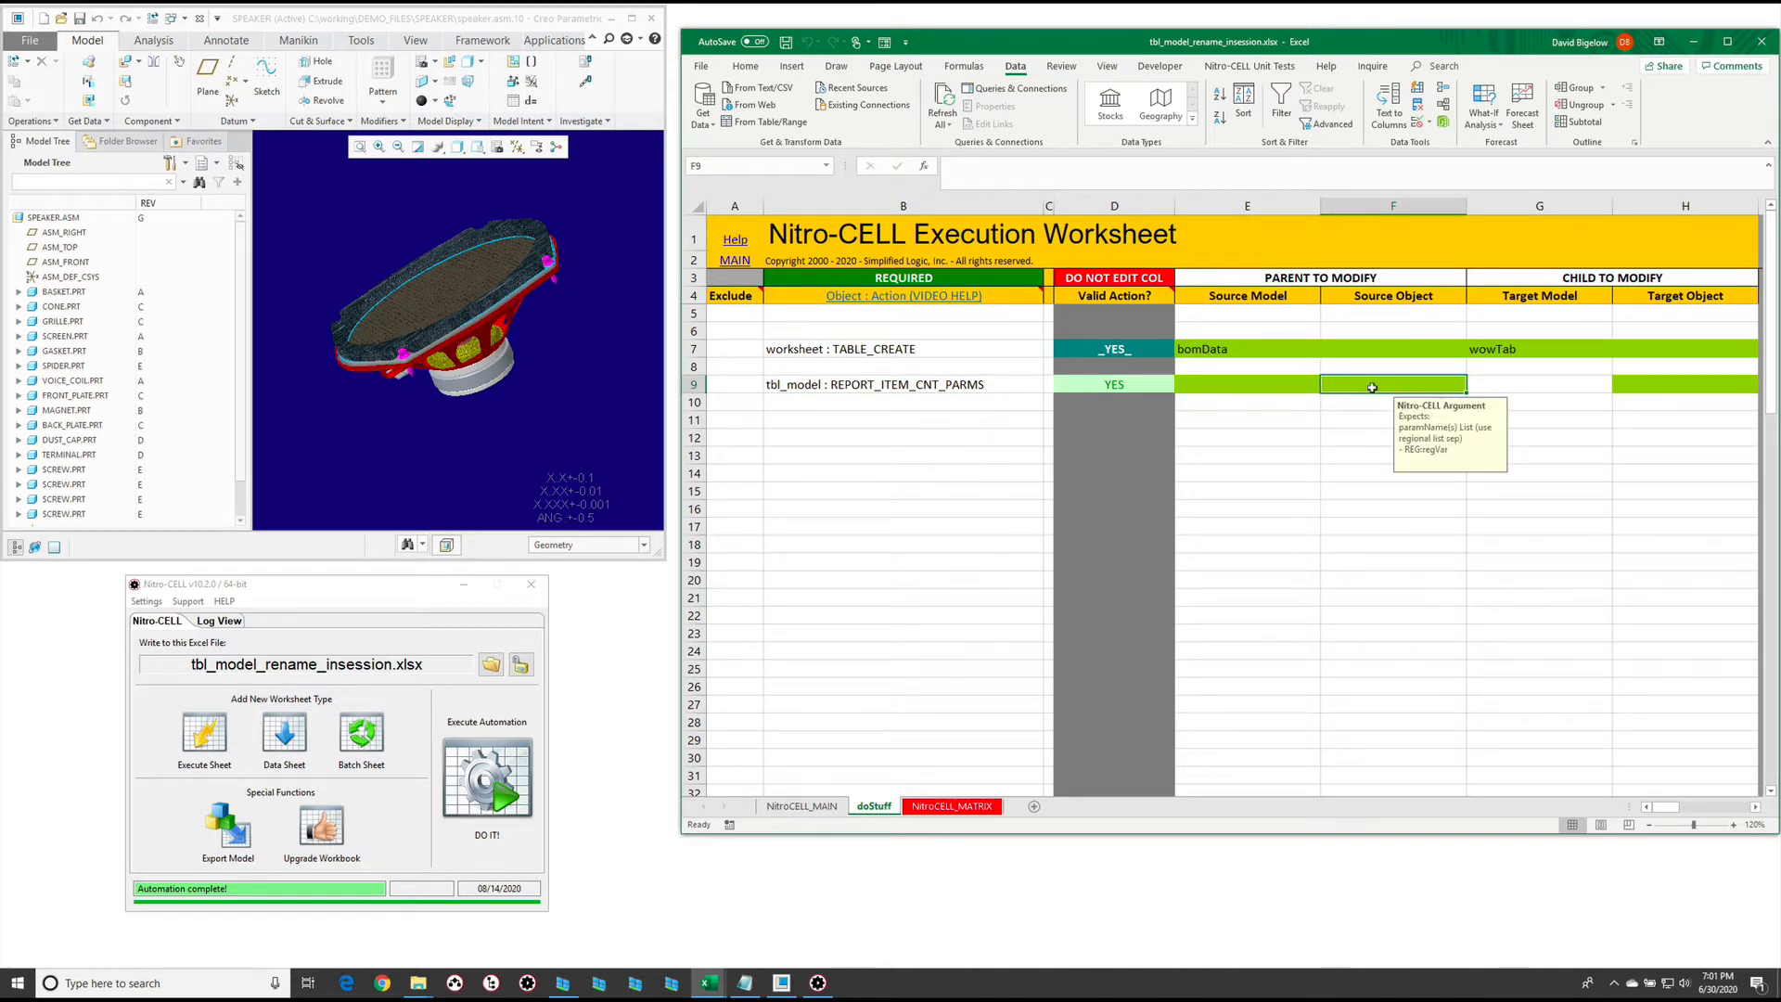
text(rev)
key(Return)
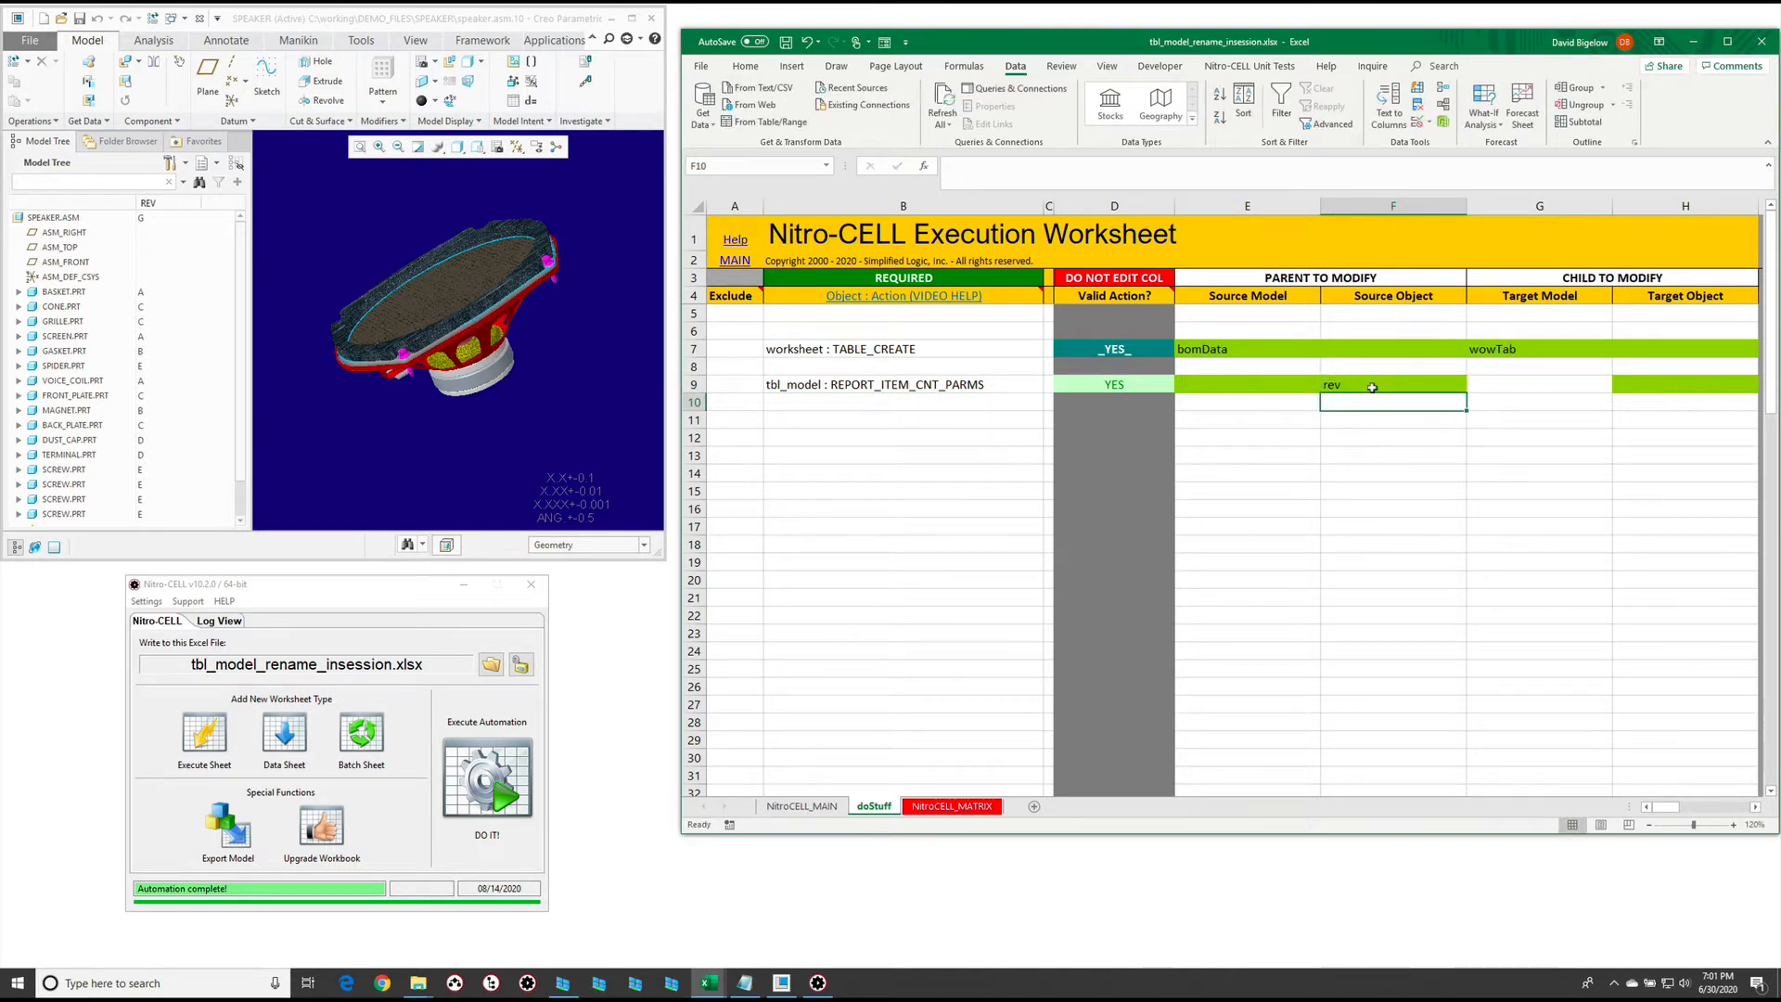
click(1636, 382)
text(bomData)
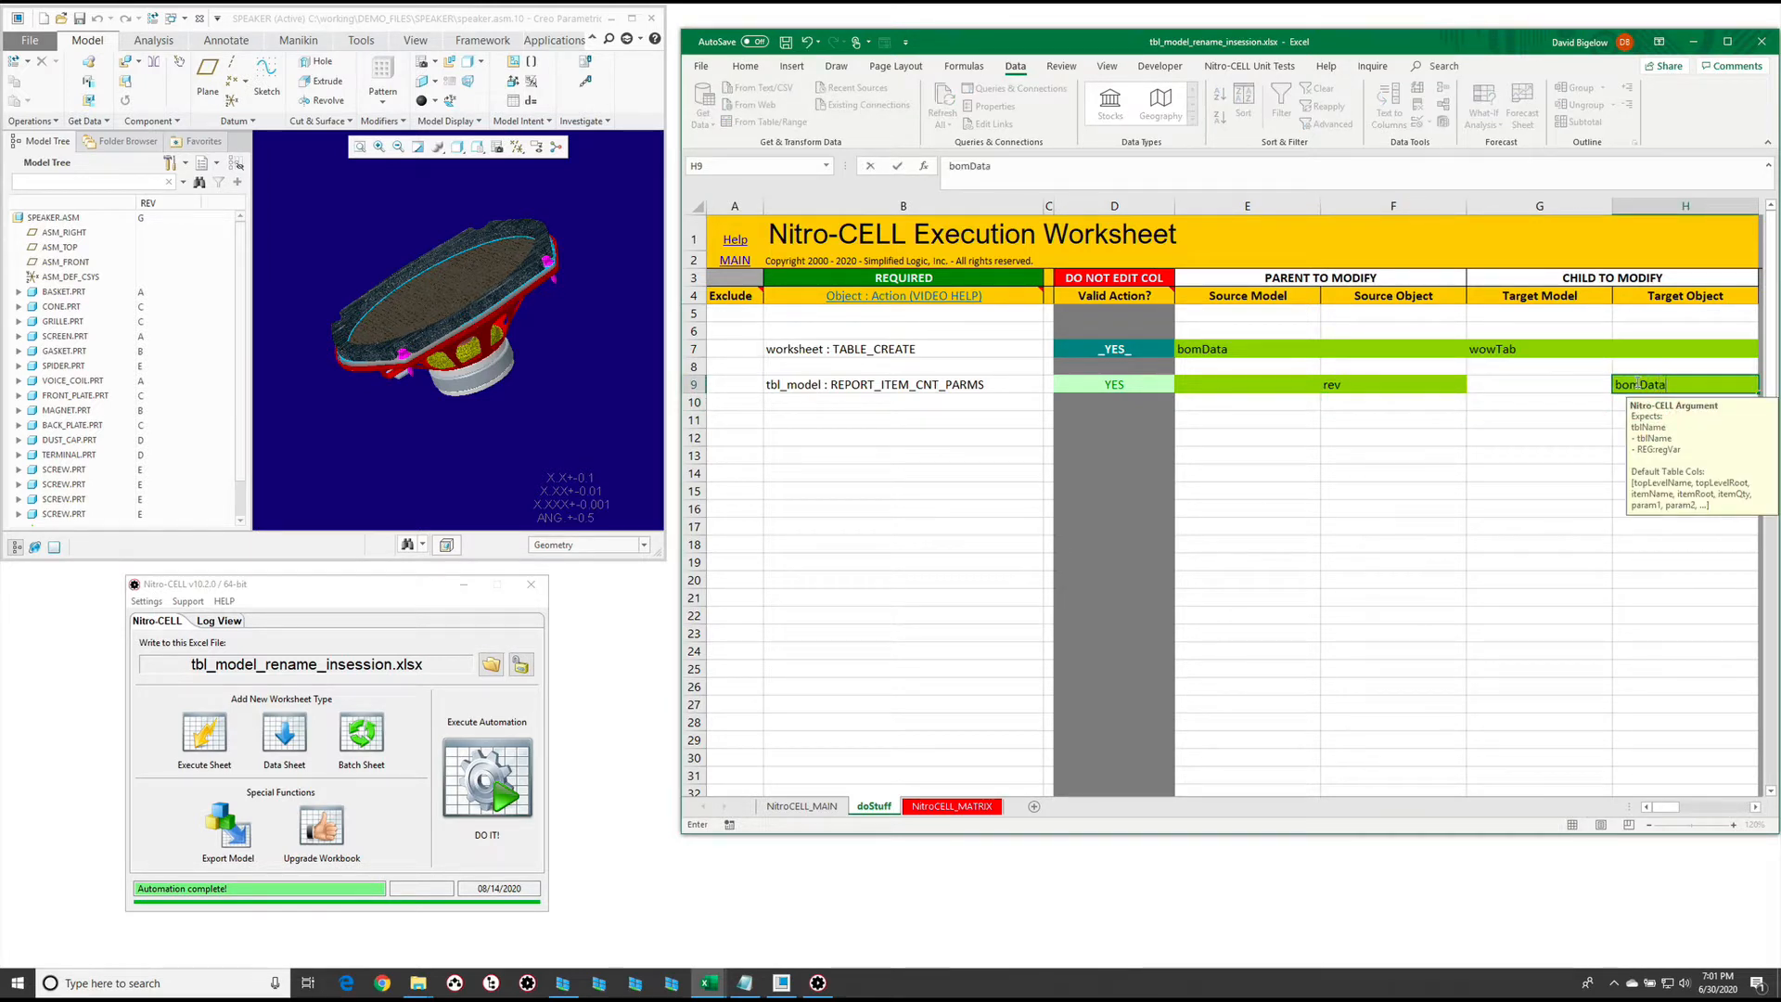
key(Return)
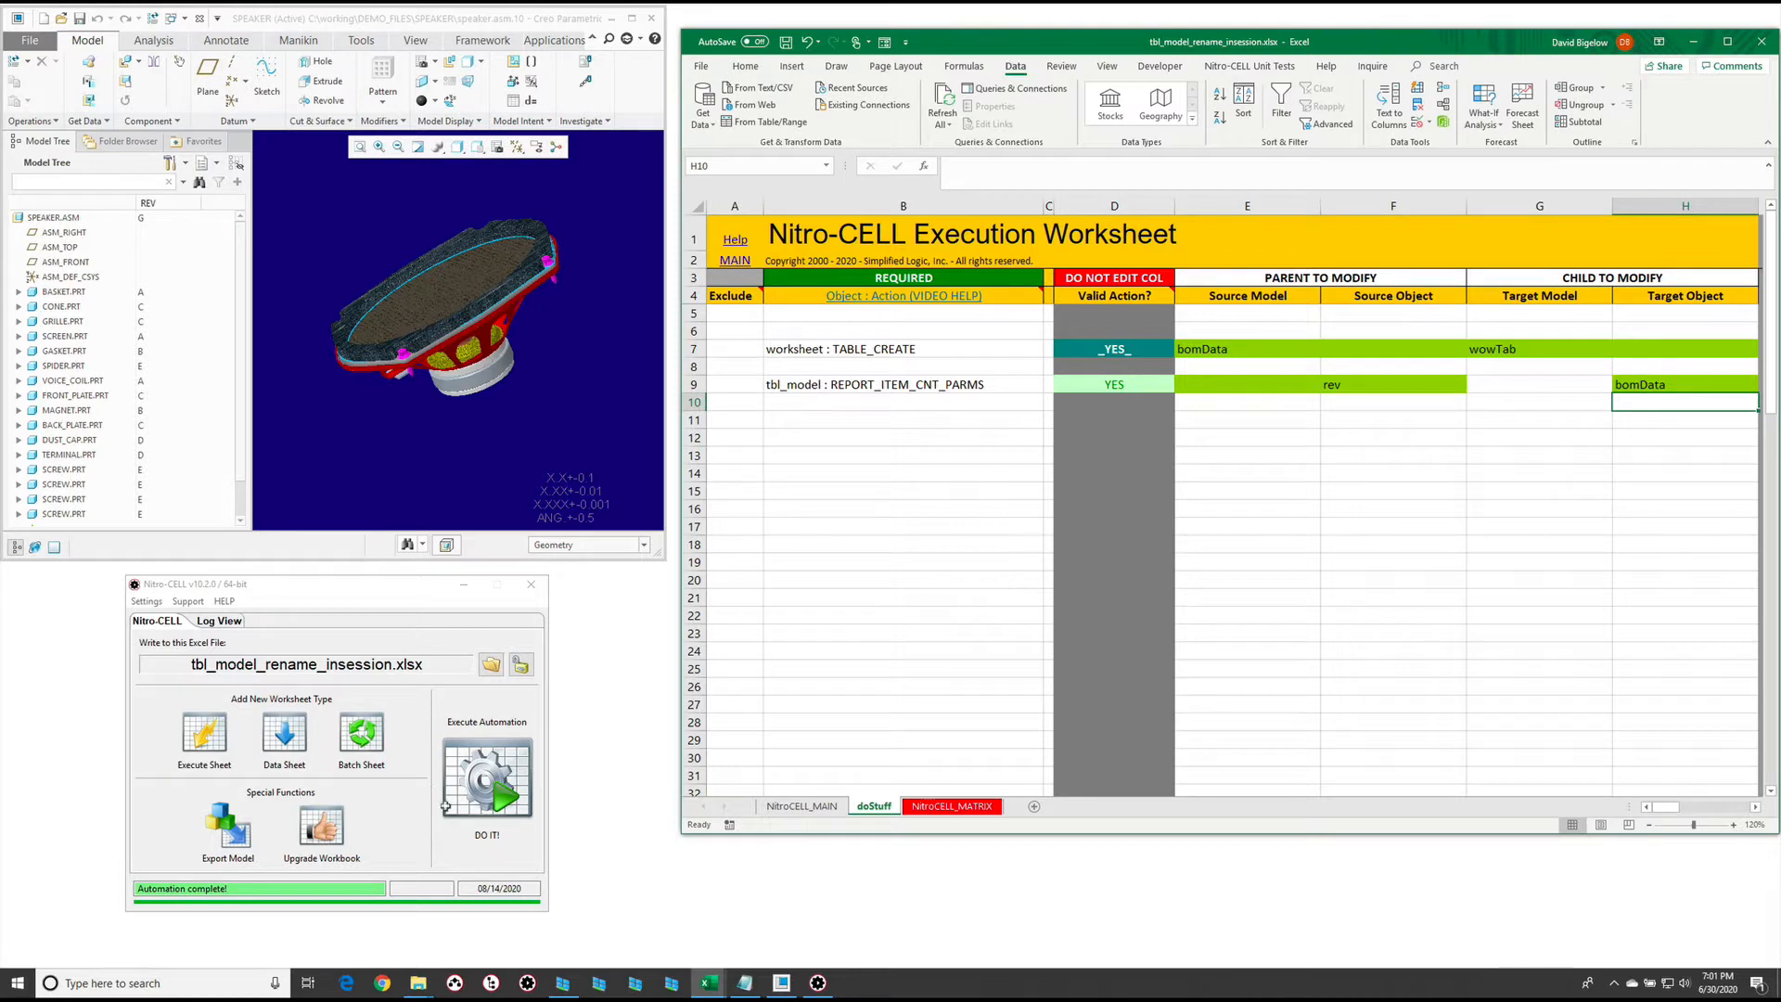
Execute the Nitro-CELL automation and autofit the column widths of the bomData table on the wowTab sheet
click(473, 803)
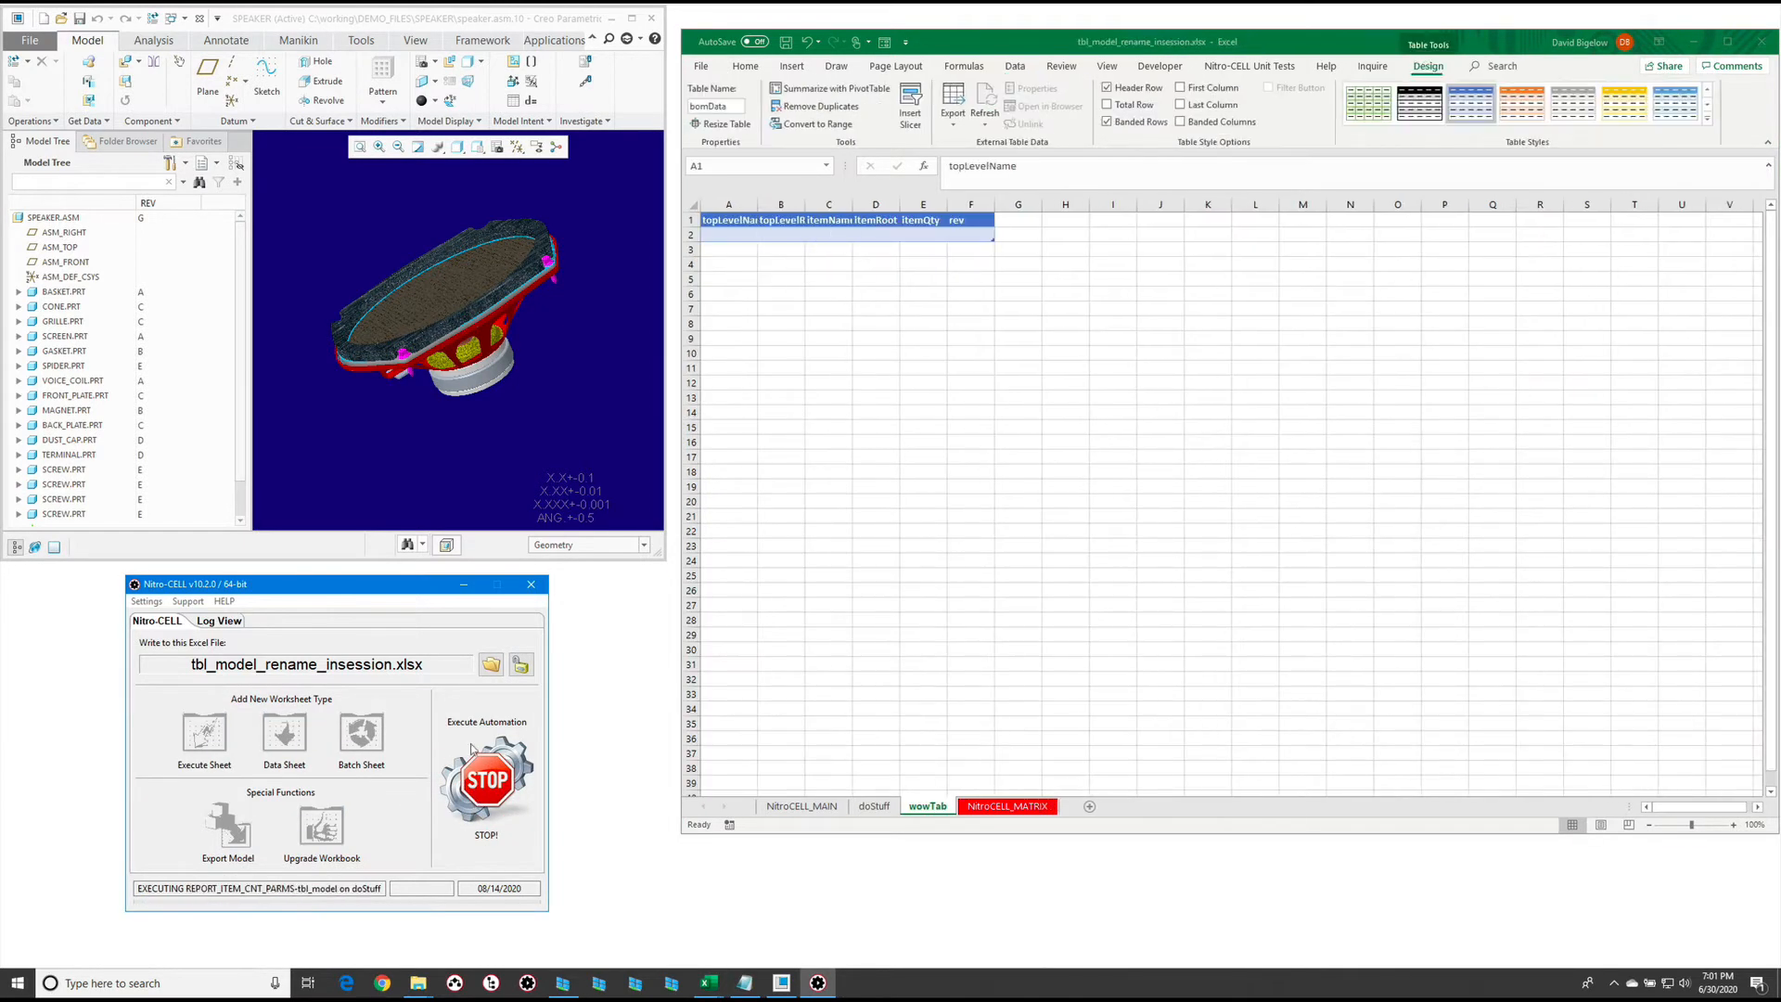
click(925, 807)
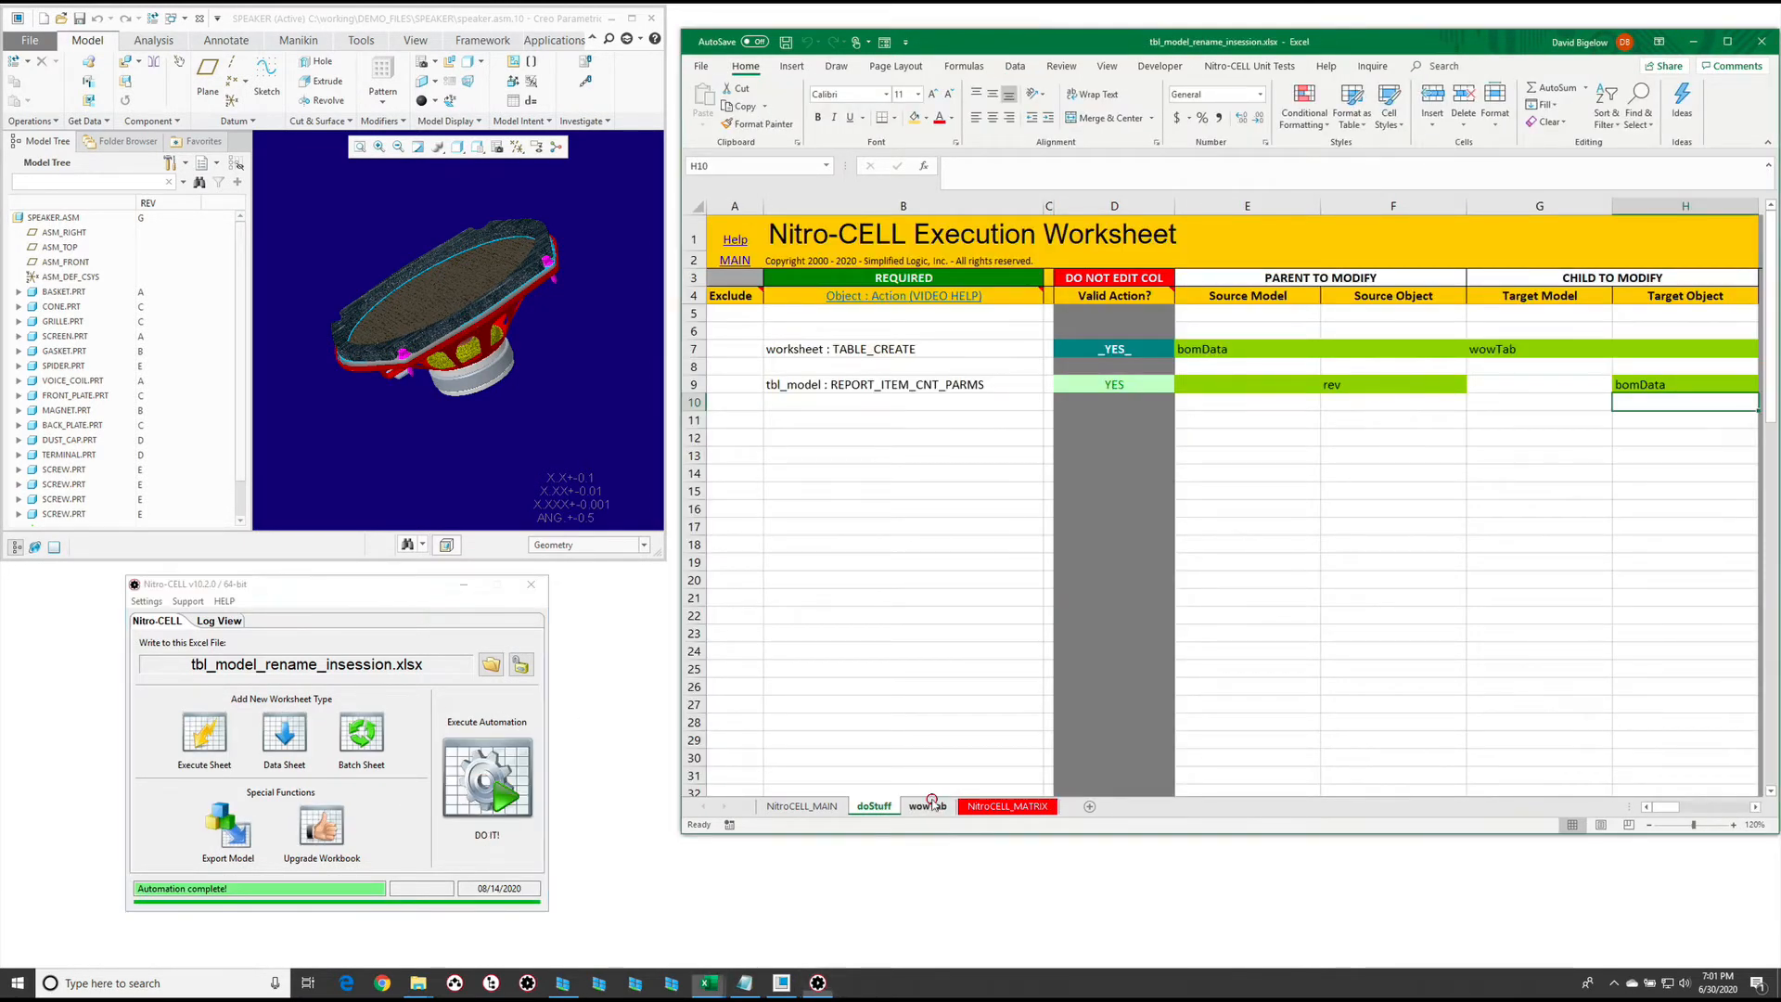
drag(720, 203, 969, 204)
double_click(947, 204)
click(1048, 397)
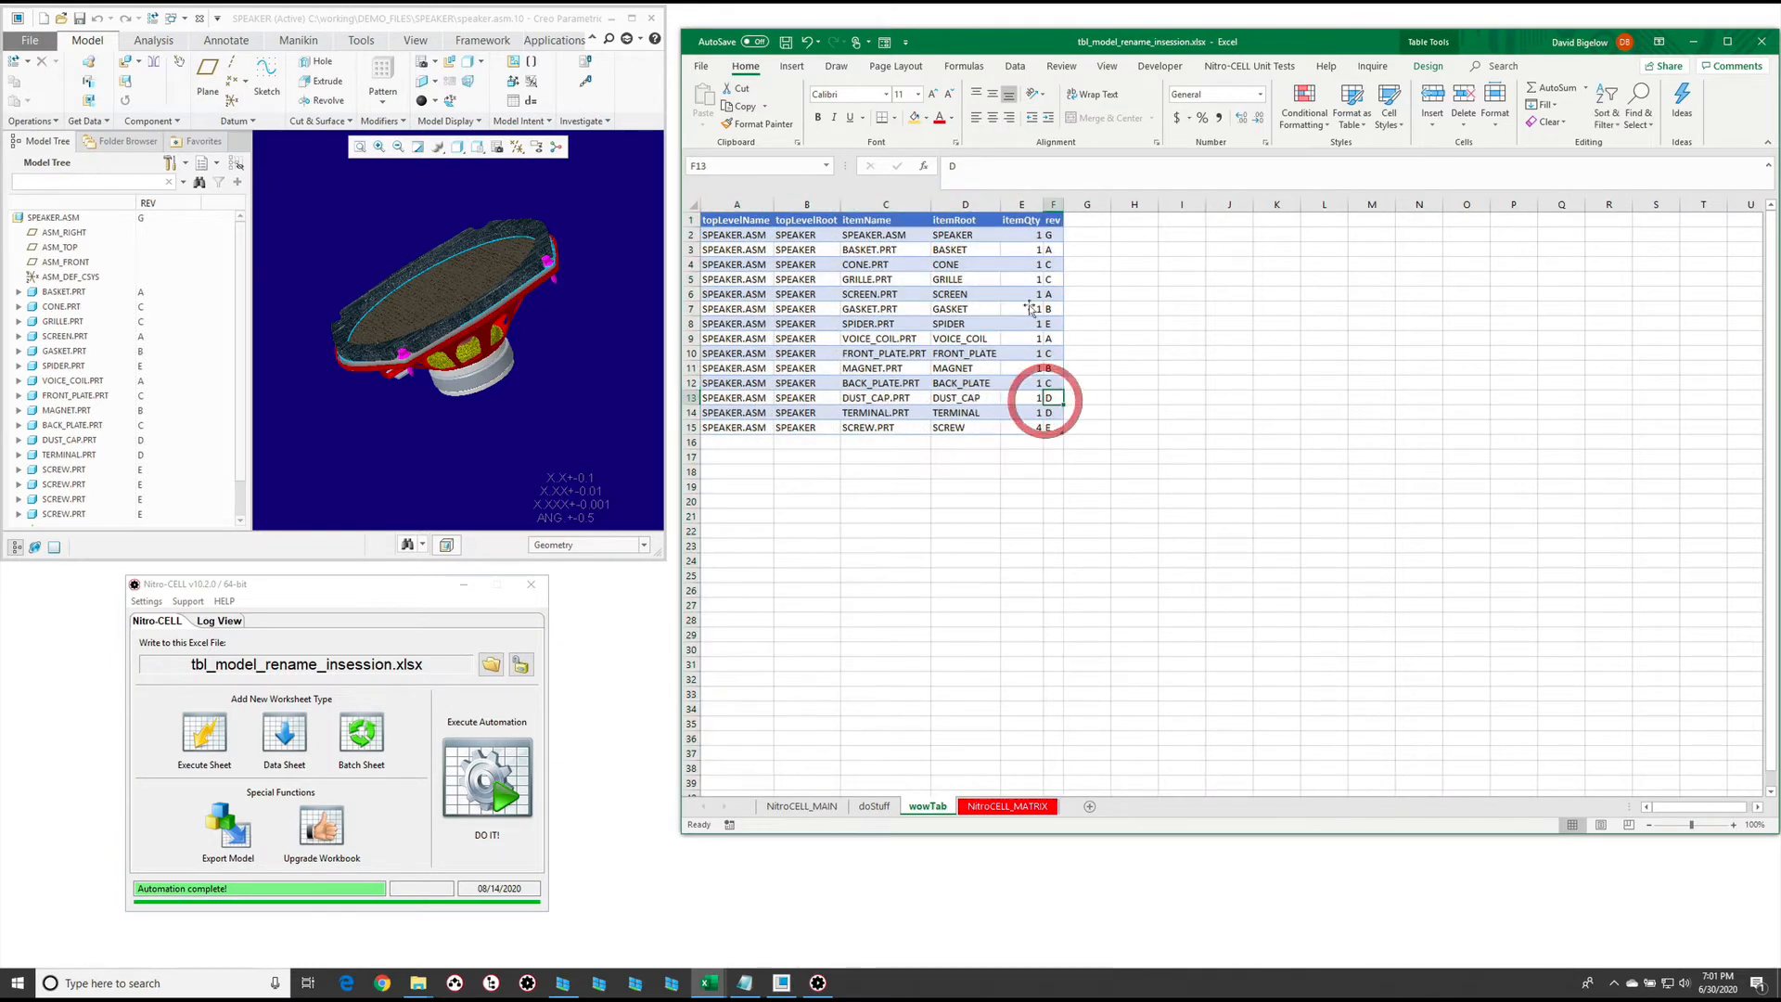
Exclude the TABLE_CREATE and REPORT_ITEM_CNT_PARMS rows on the doStuff sheet by marking each with x
click(872, 807)
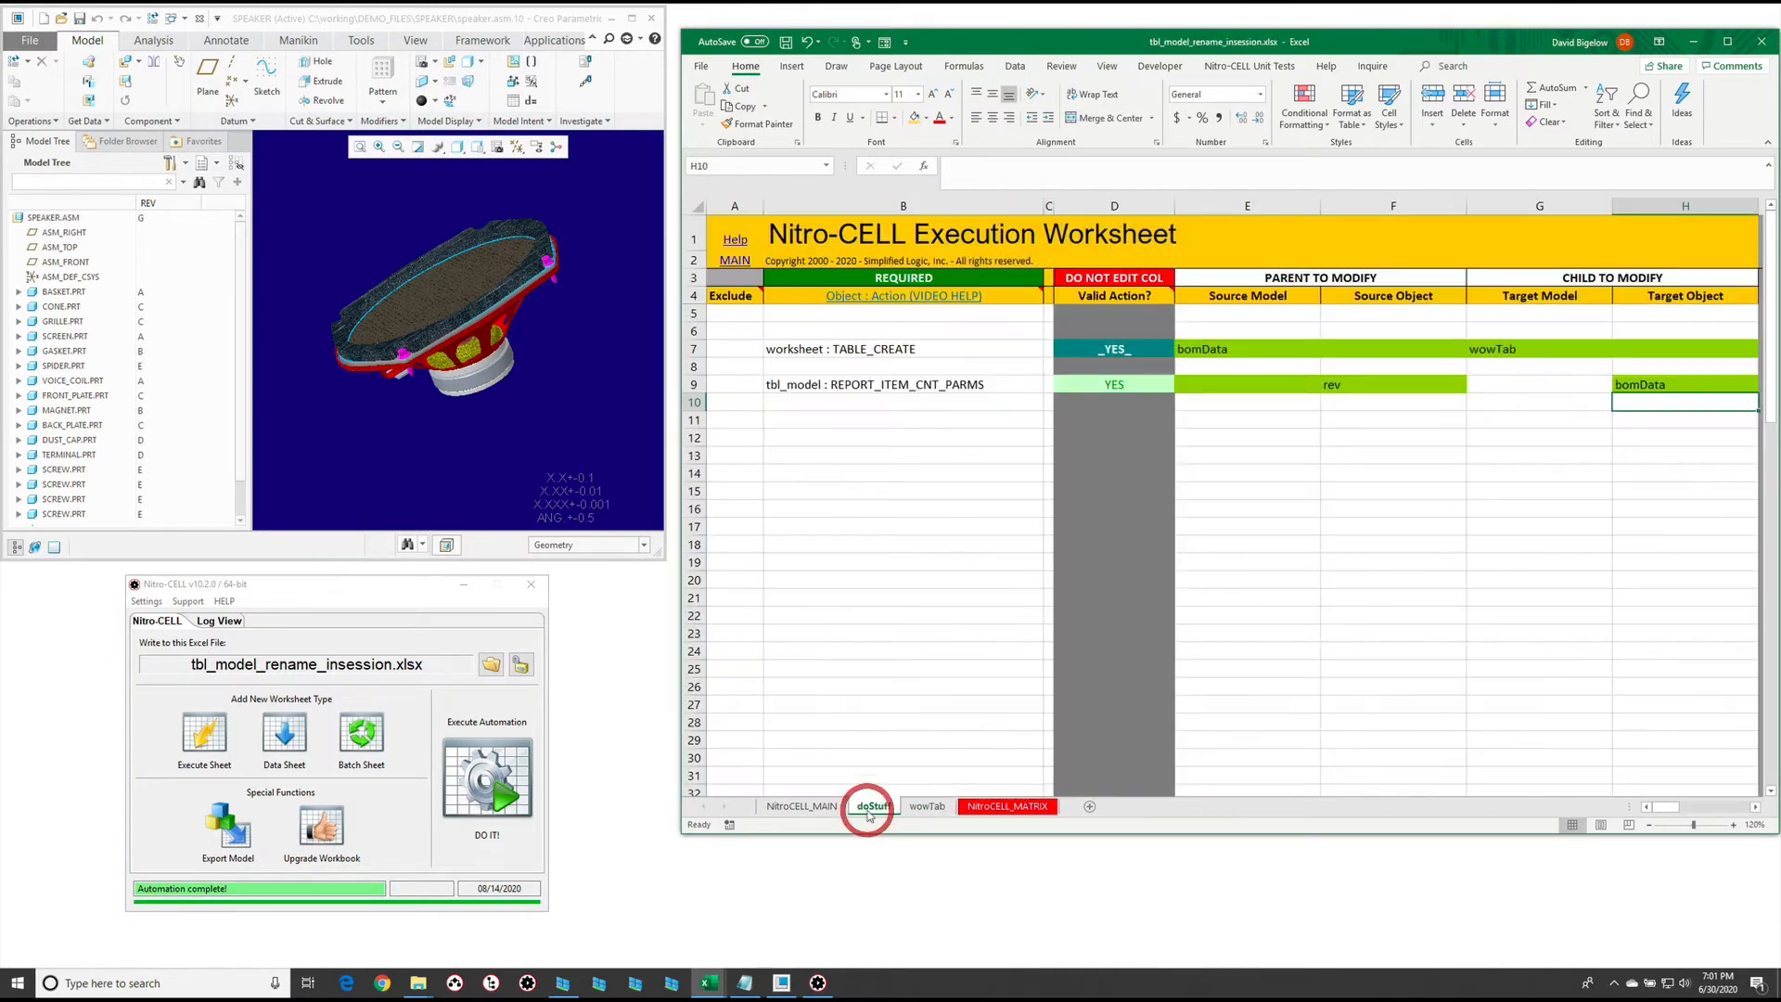
click(731, 385)
text(x)
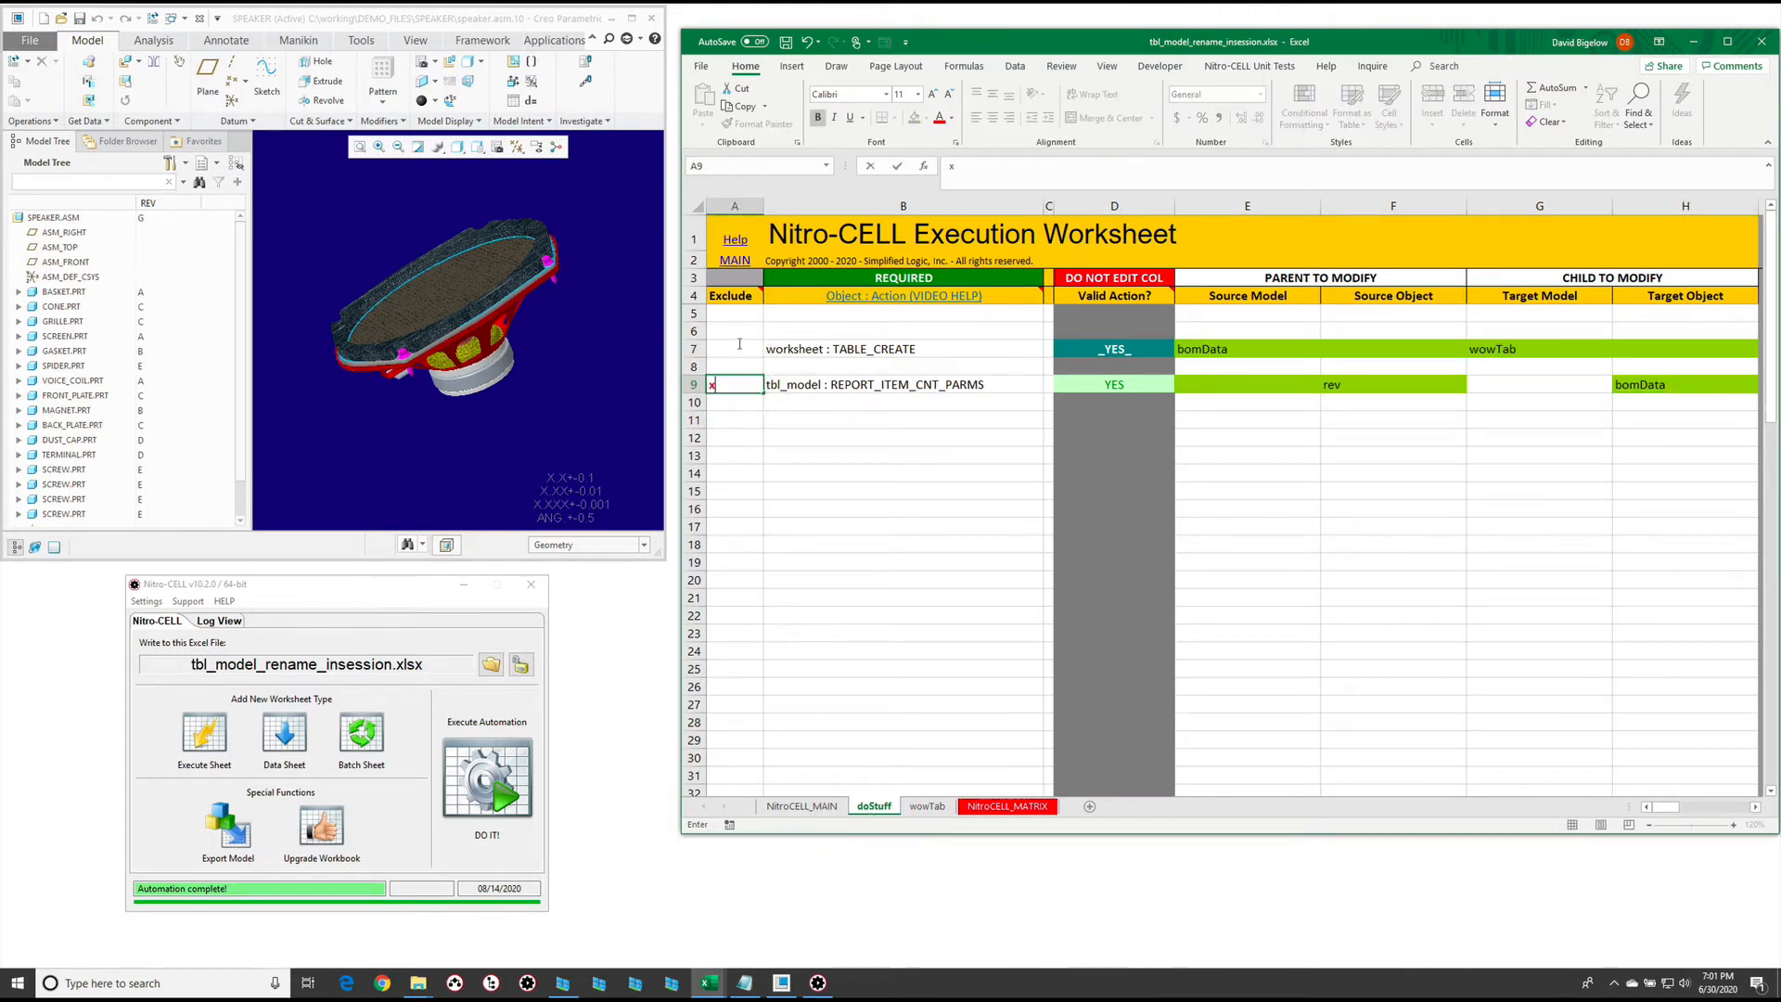
click(715, 348)
text(x)
click(826, 440)
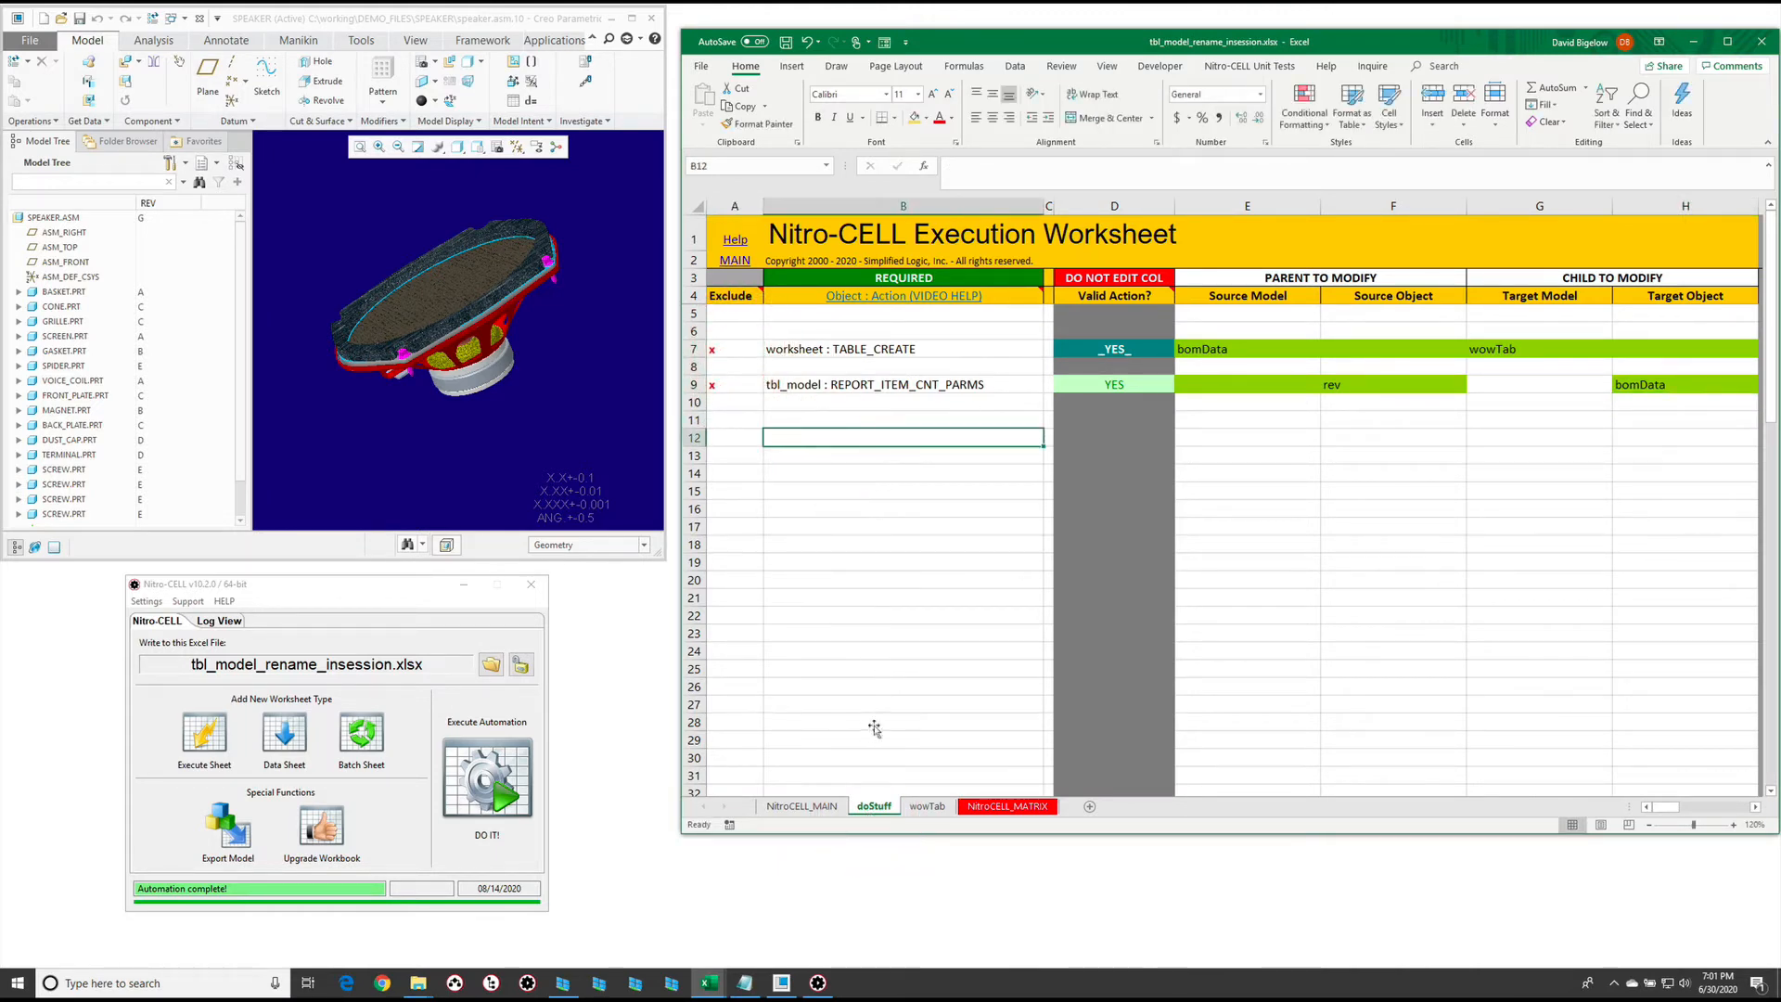
Enter the nc_command formula for tbl_model : RENAME_INSESSION in cell B14 of doStuff and check its source model argument
click(923, 807)
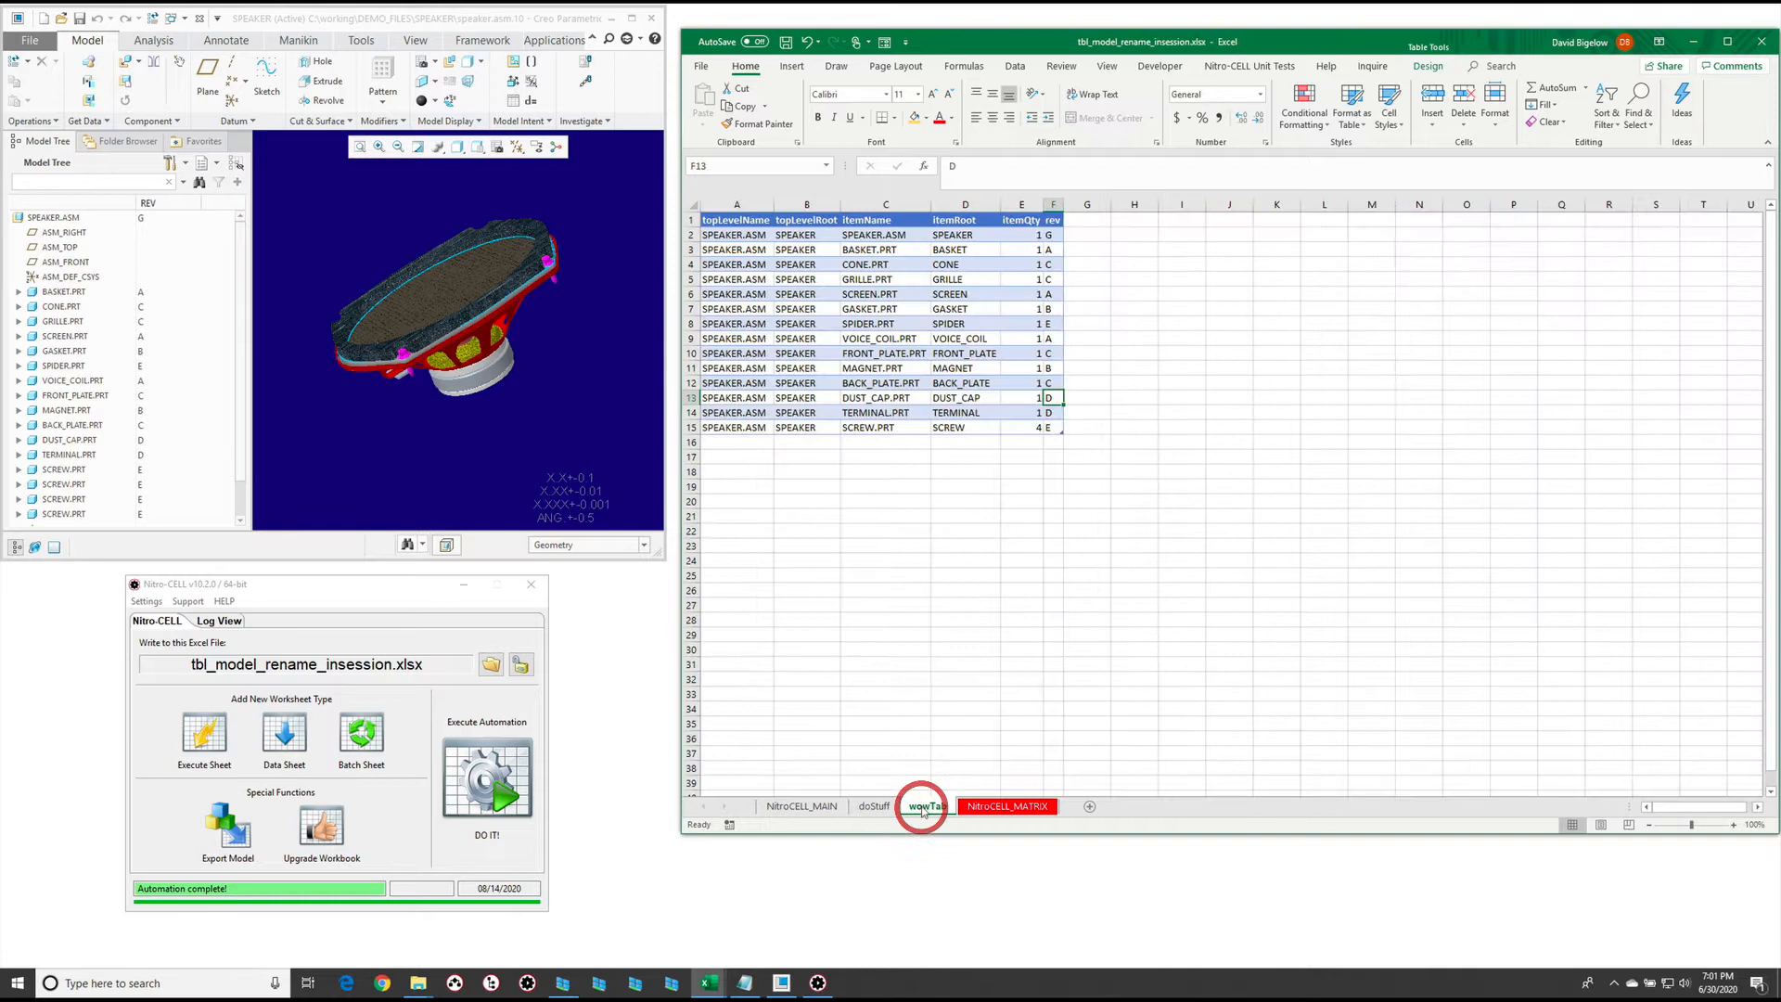
click(906, 327)
click(989, 322)
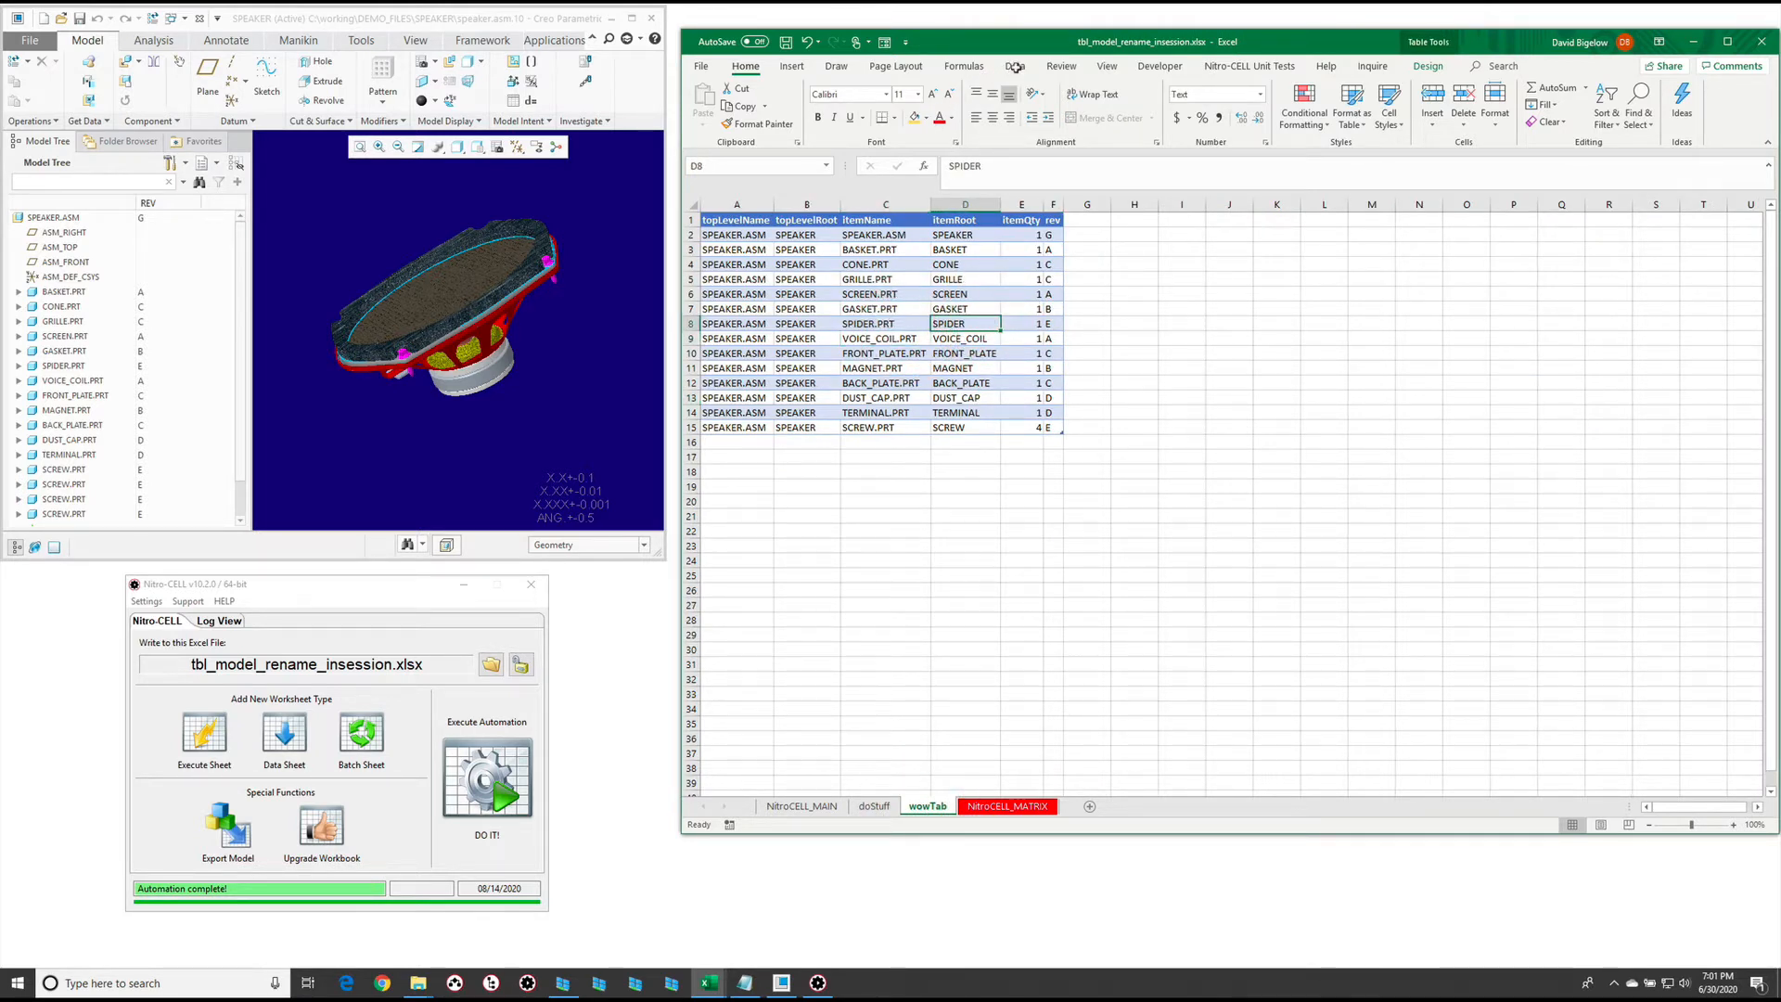
click(873, 806)
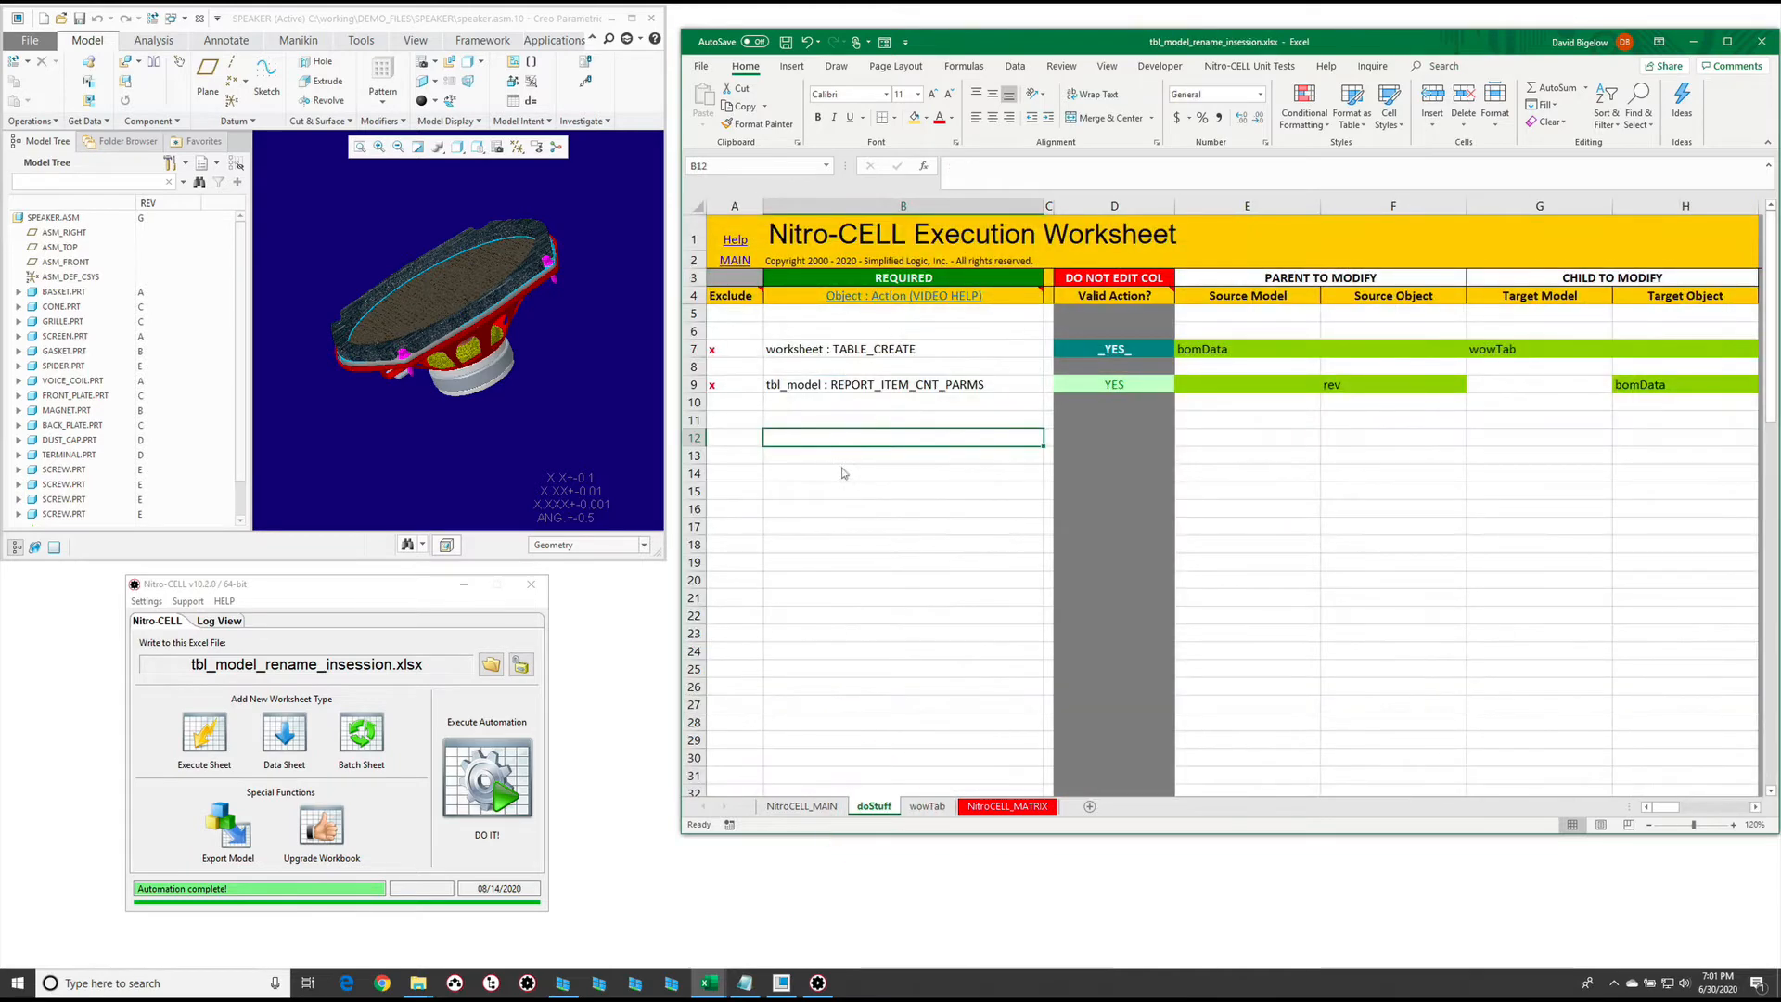
click(844, 473)
text(=nc_command)
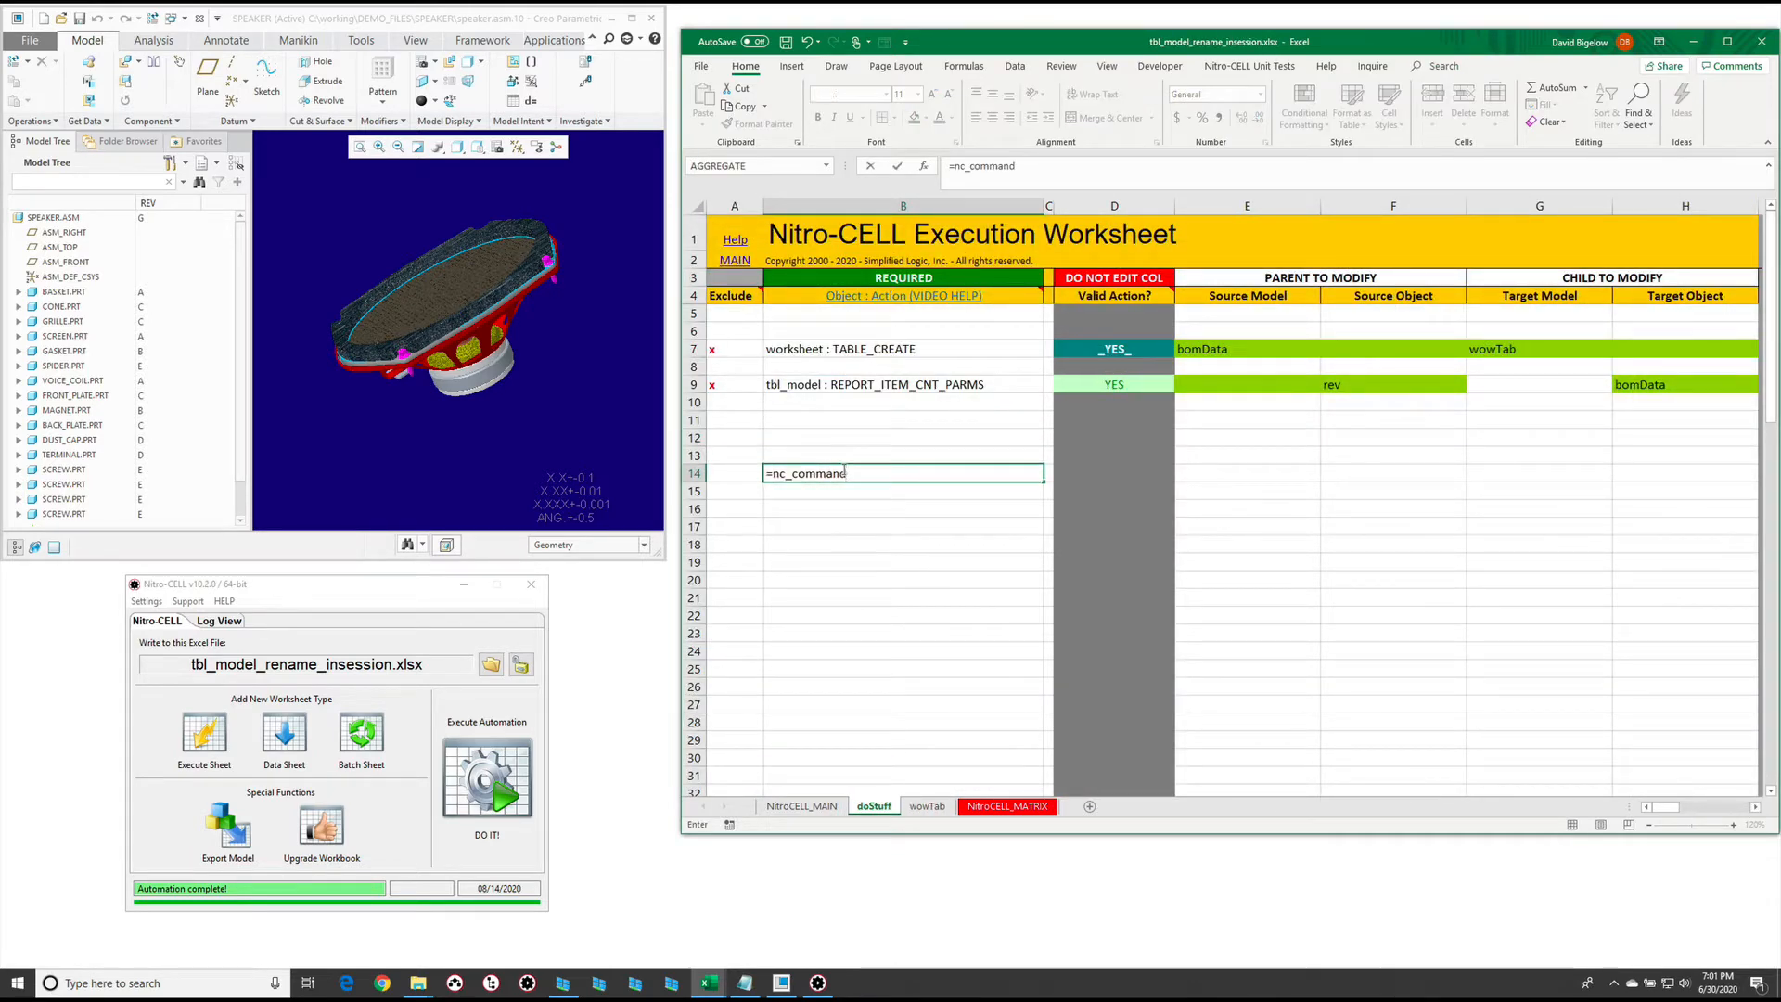
text([rename)
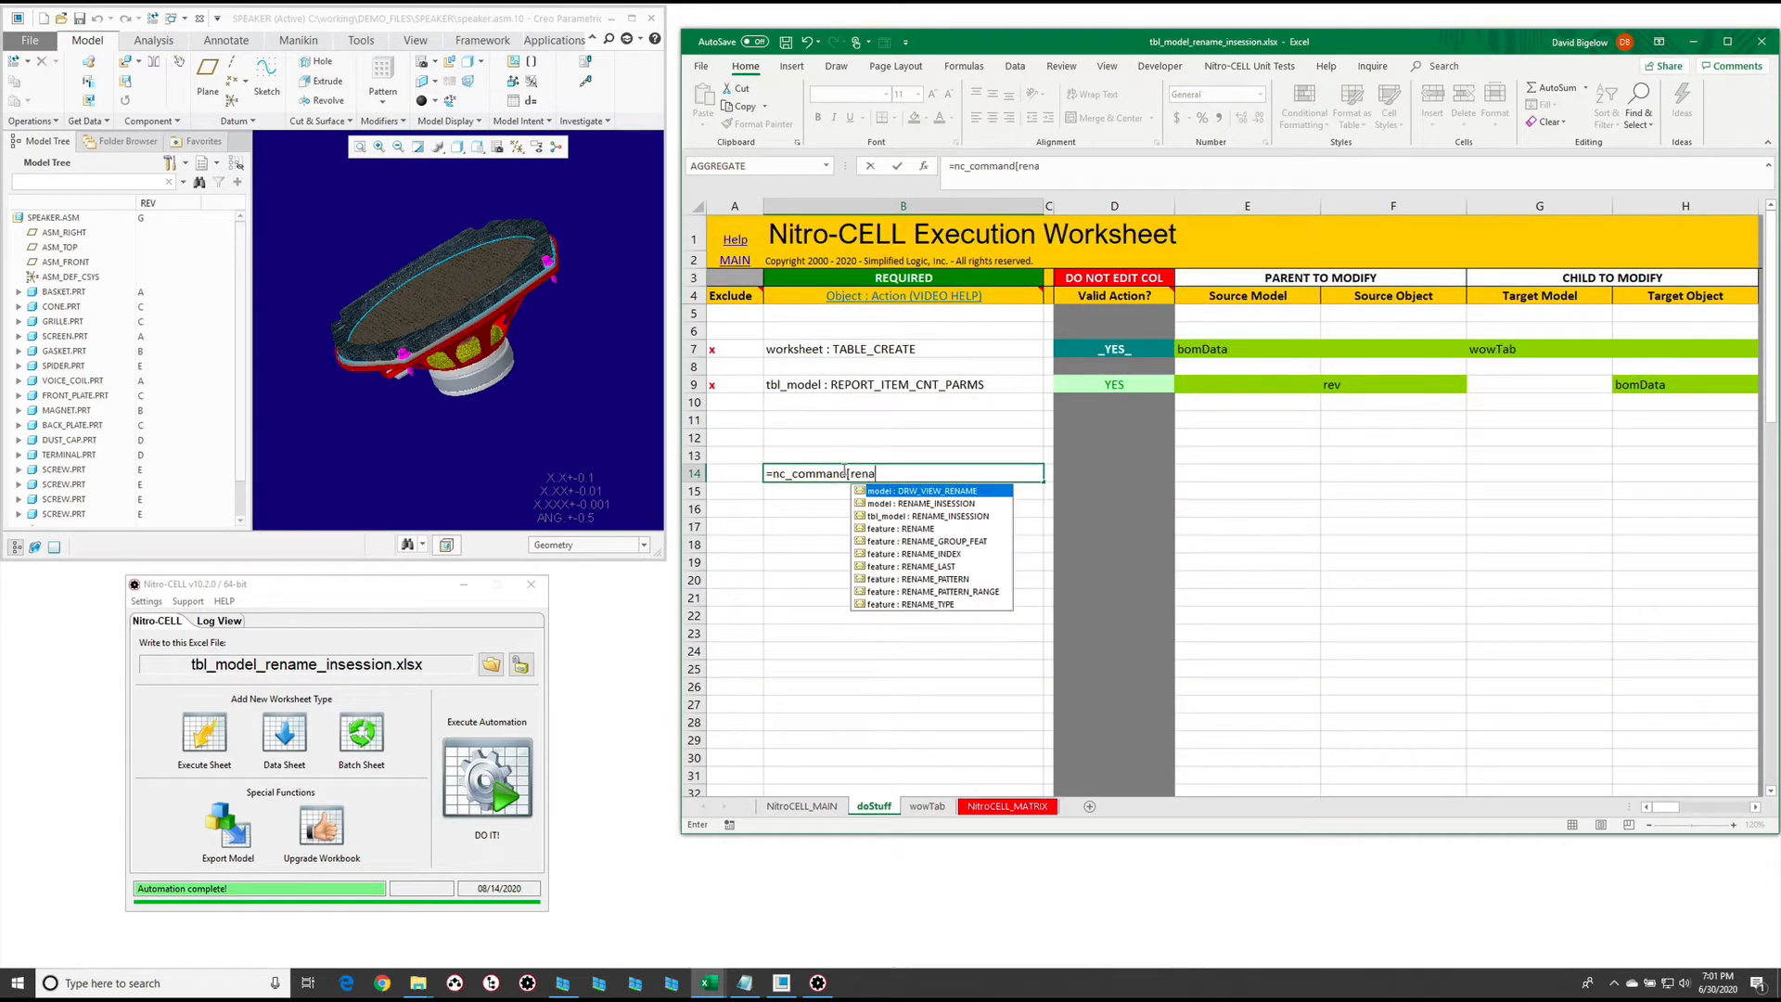
key(Down)
key(Down)
key(Tab)
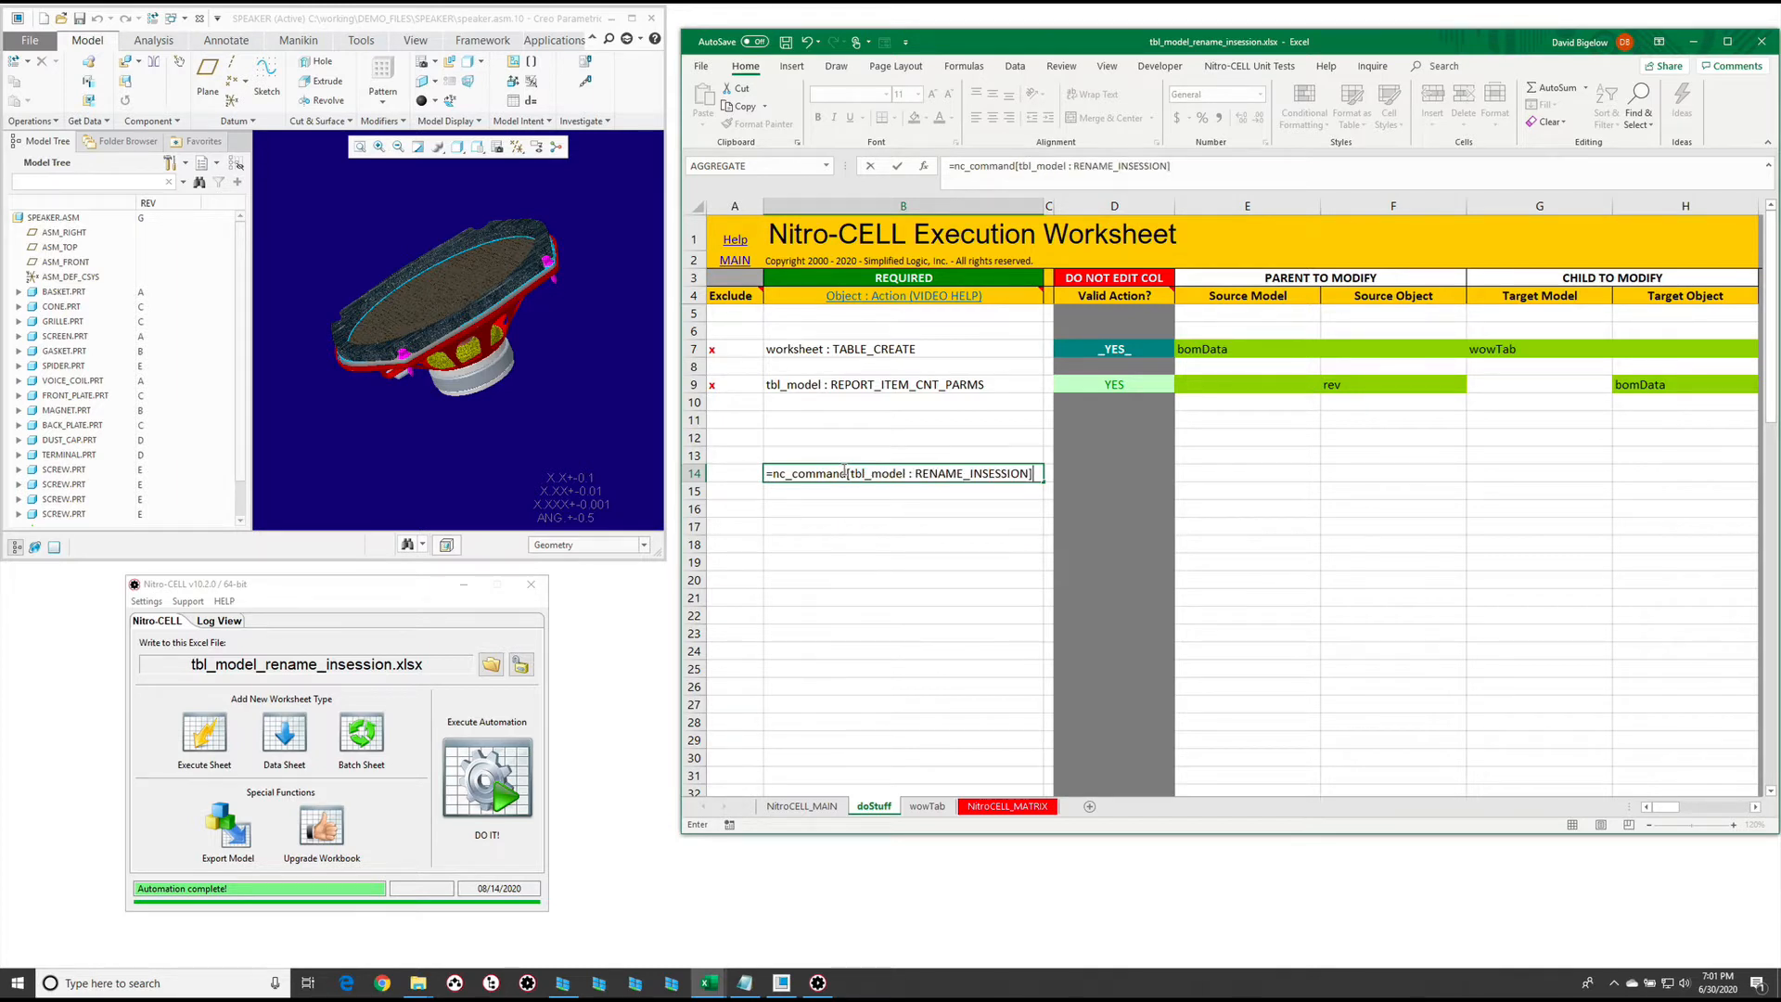
key(Return)
click(1263, 472)
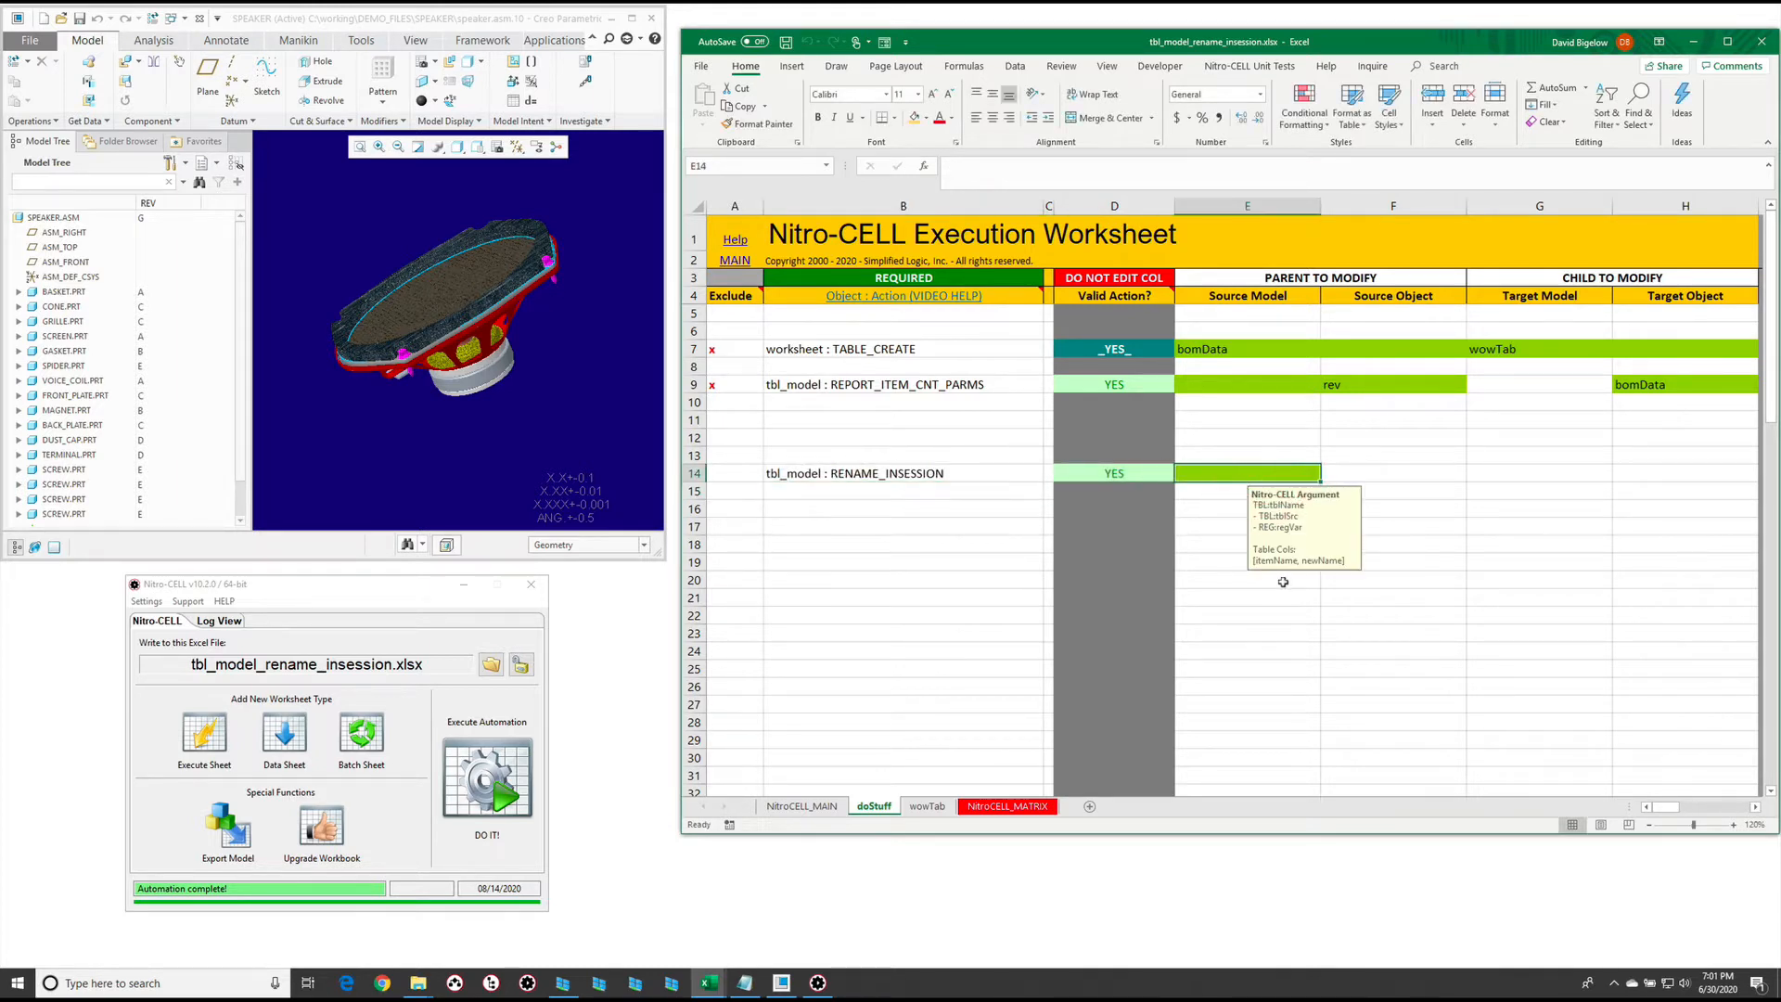
Create a Power Query from the bomData table on the wowTab sheet and name the query newNames
click(924, 807)
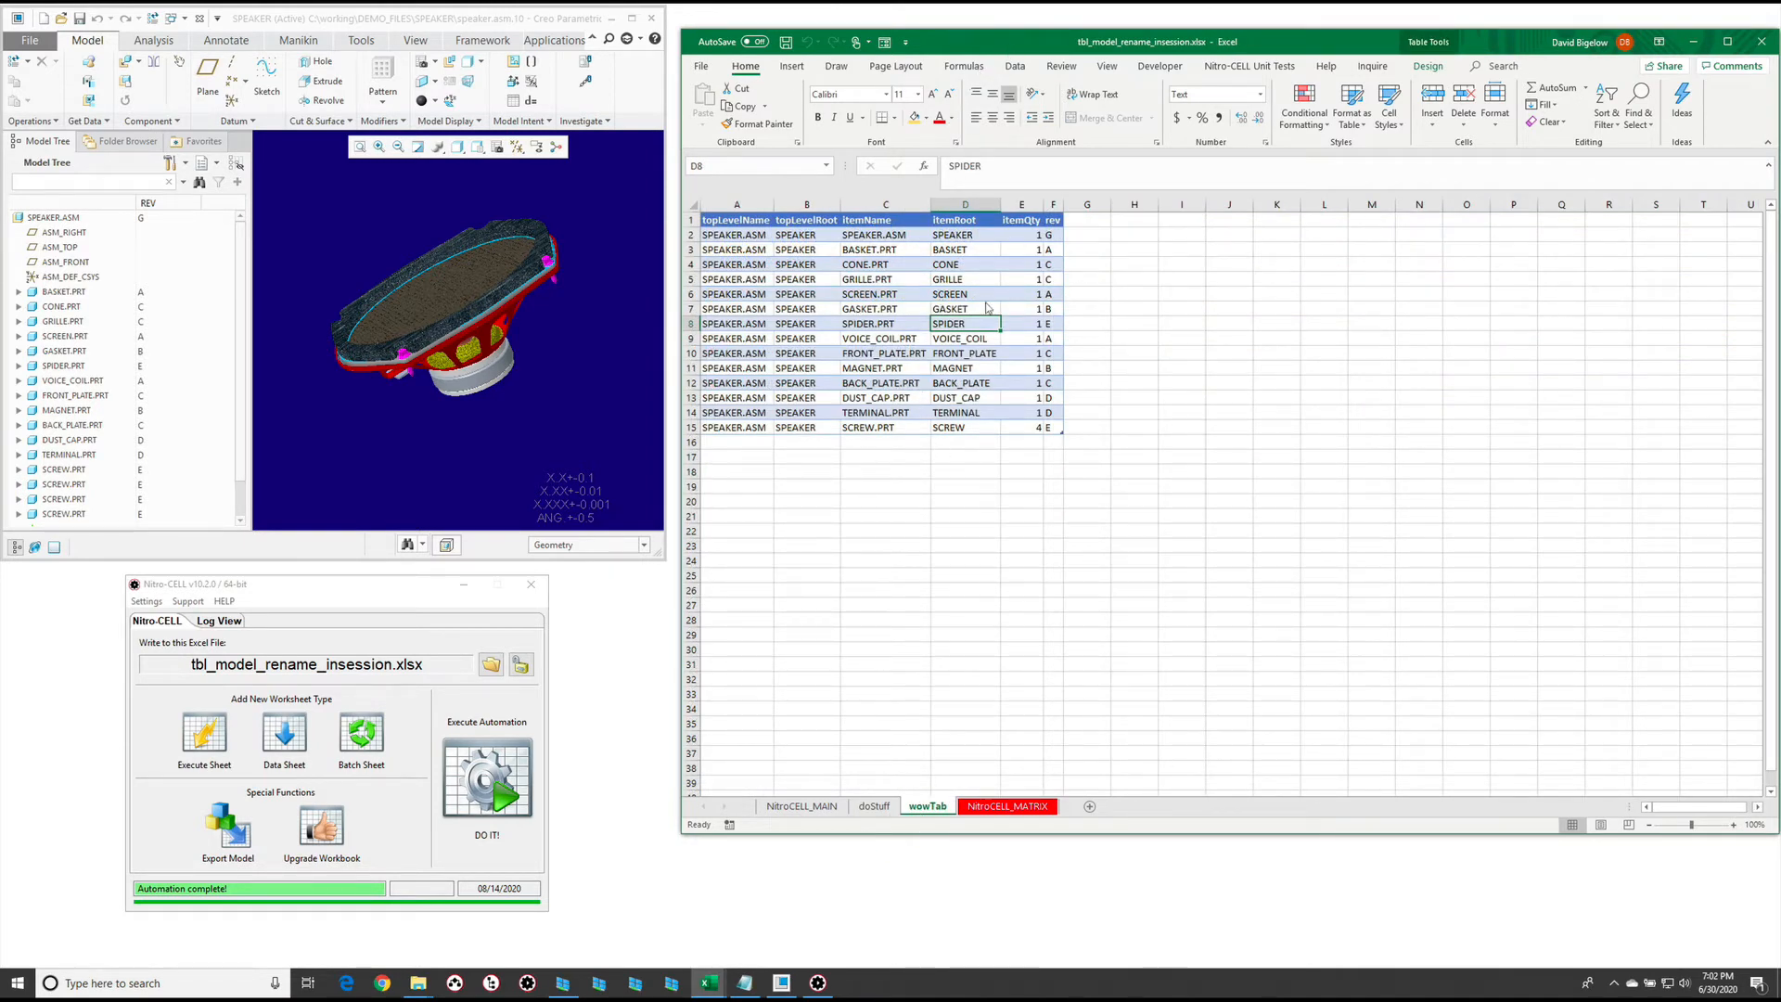
click(1014, 66)
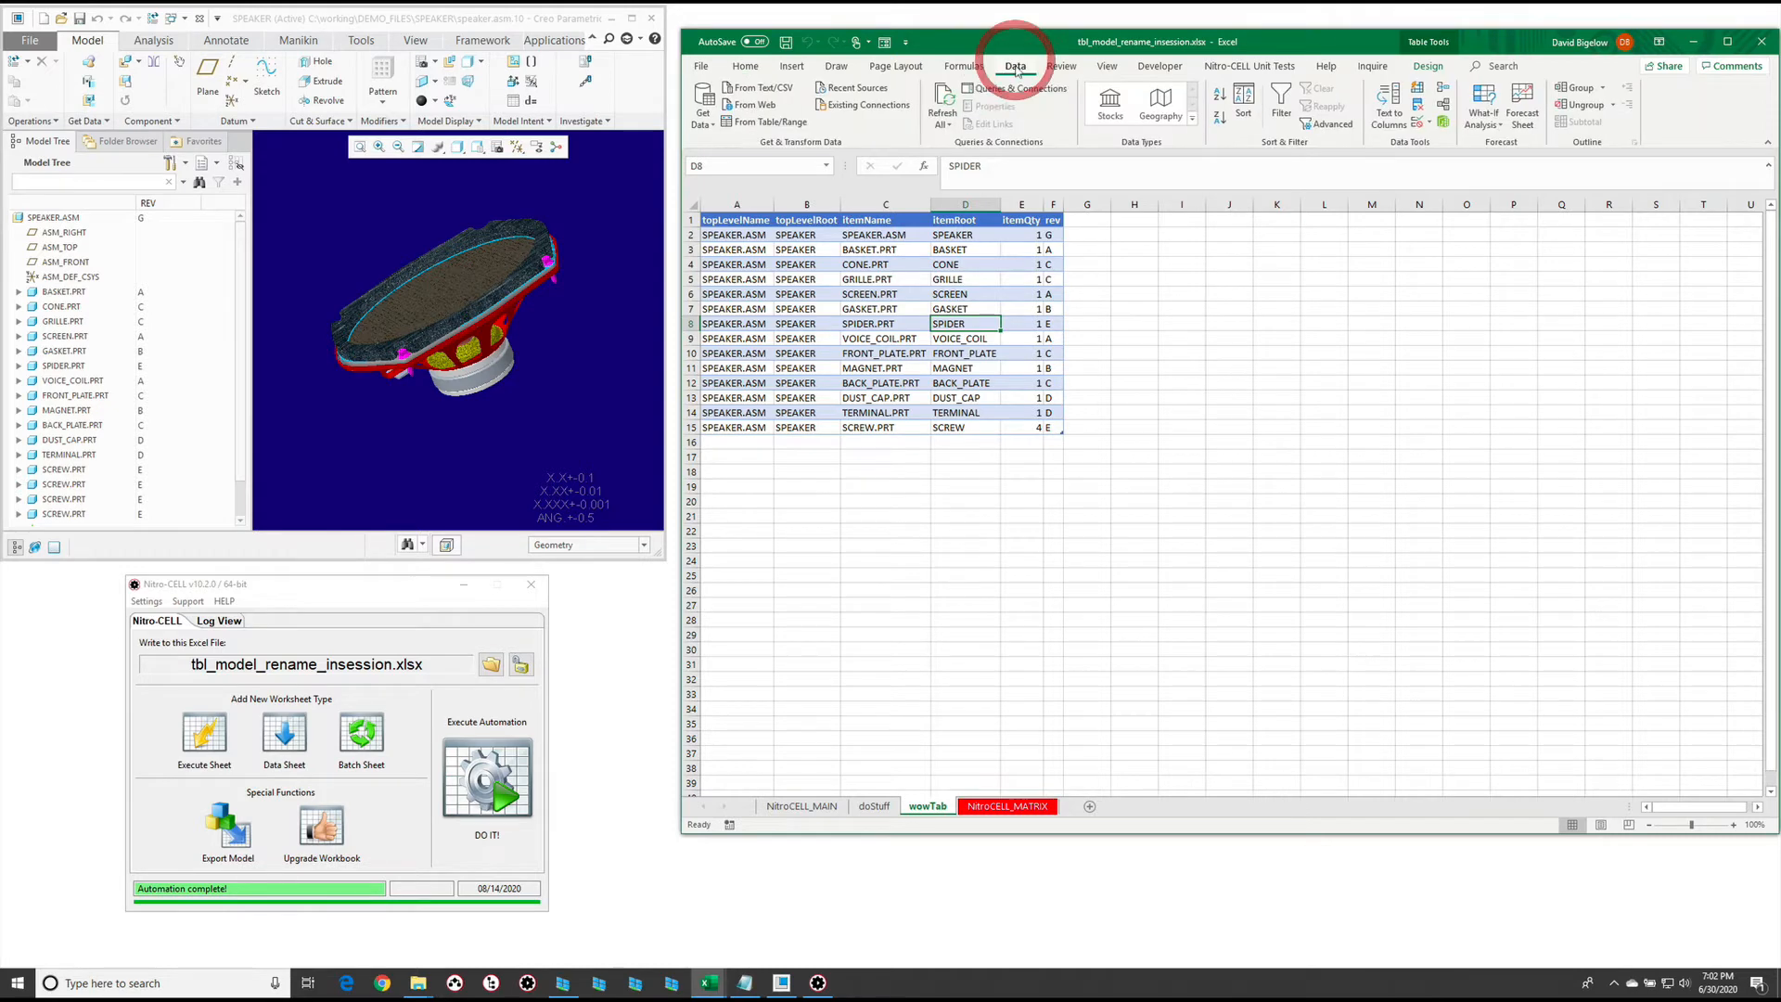
click(743, 124)
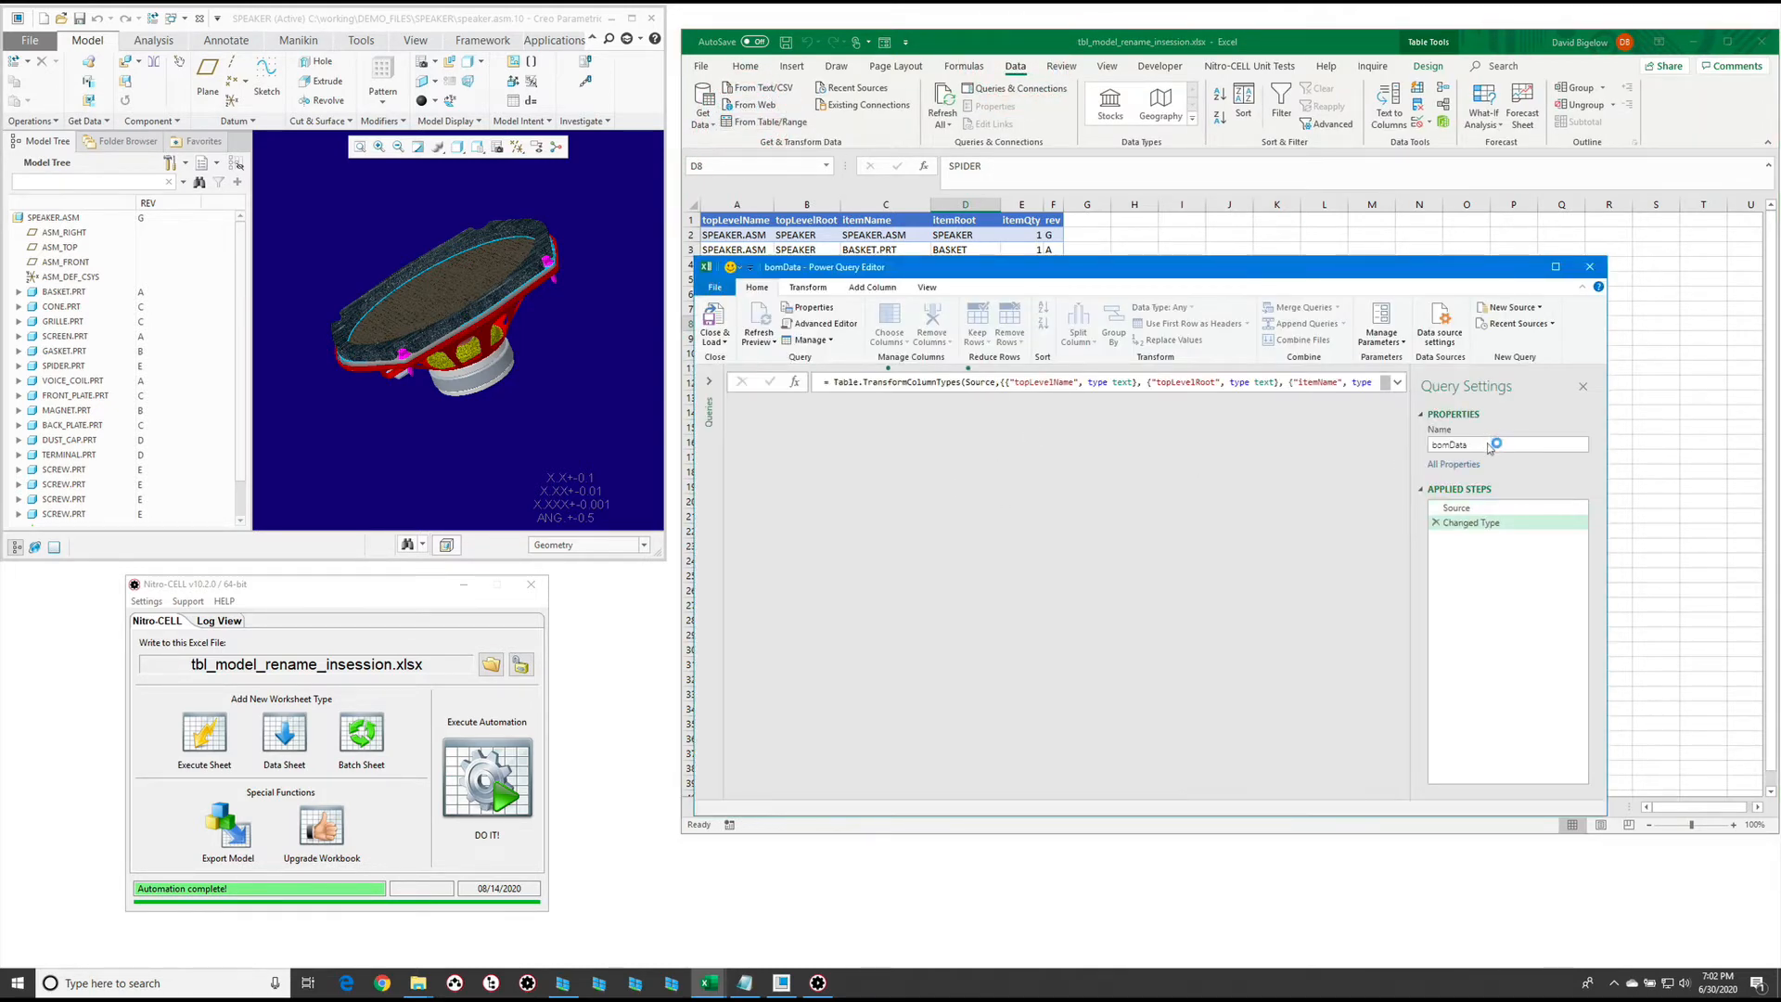
drag(1488, 443, 1371, 441)
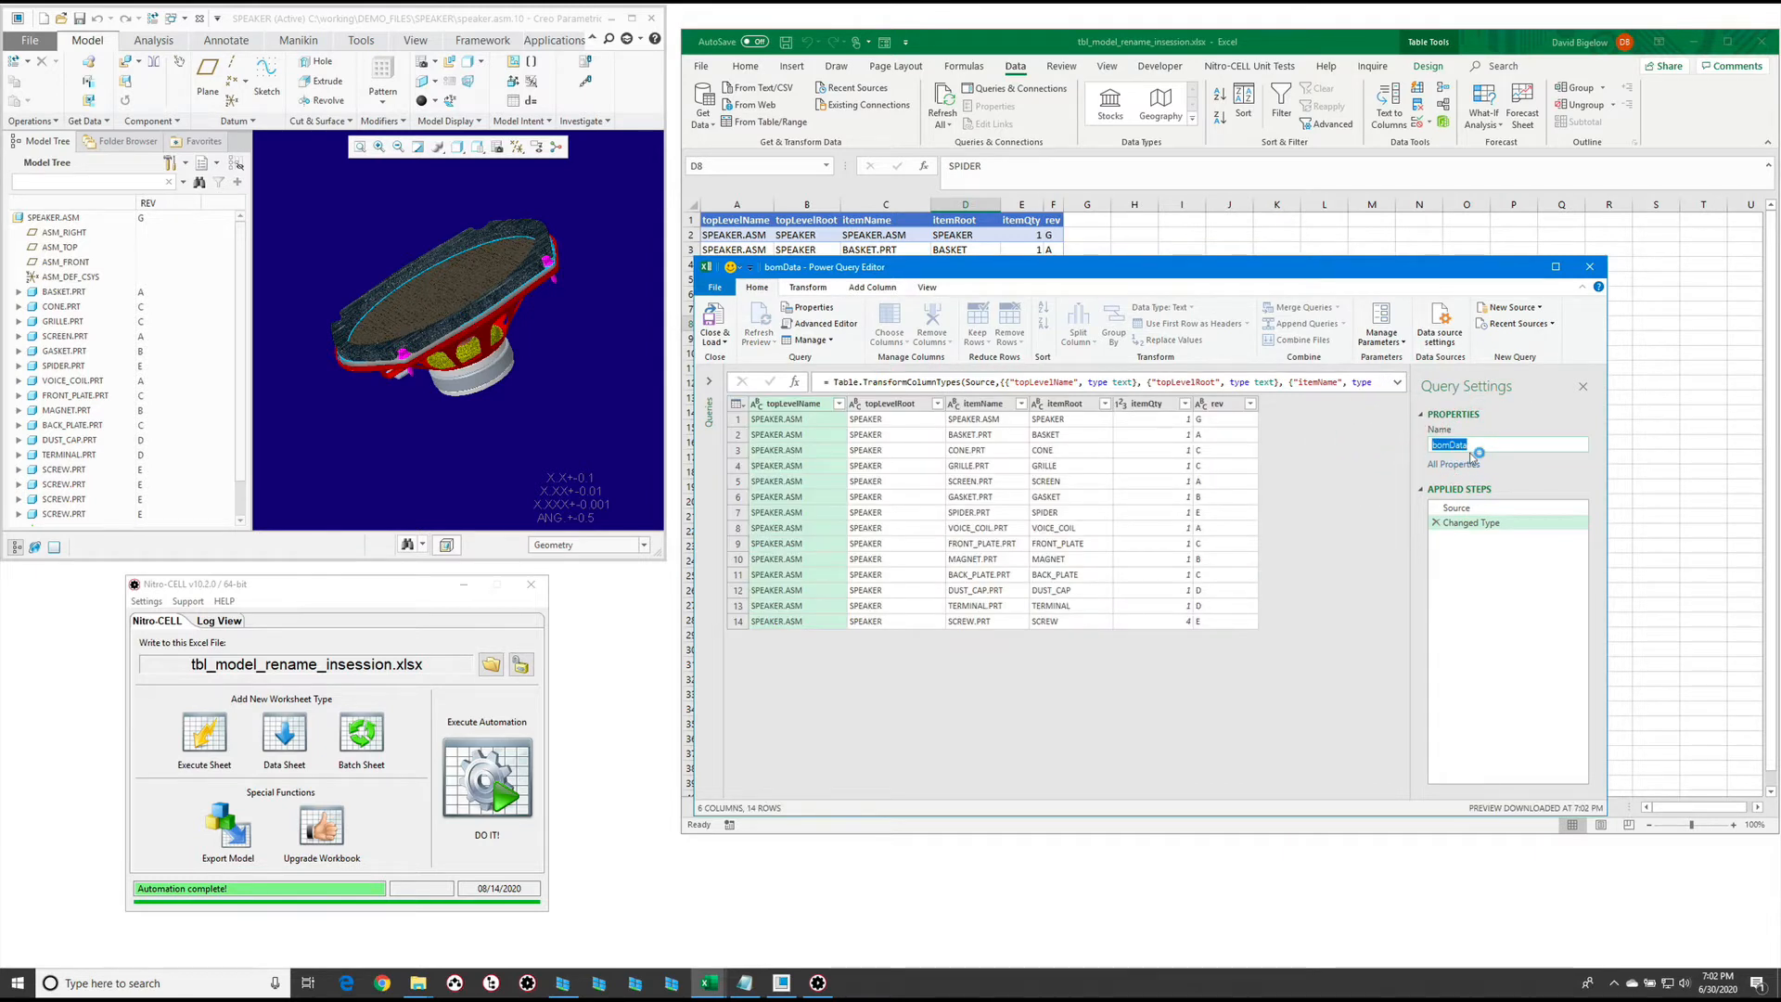
text(newNames)
click(1068, 406)
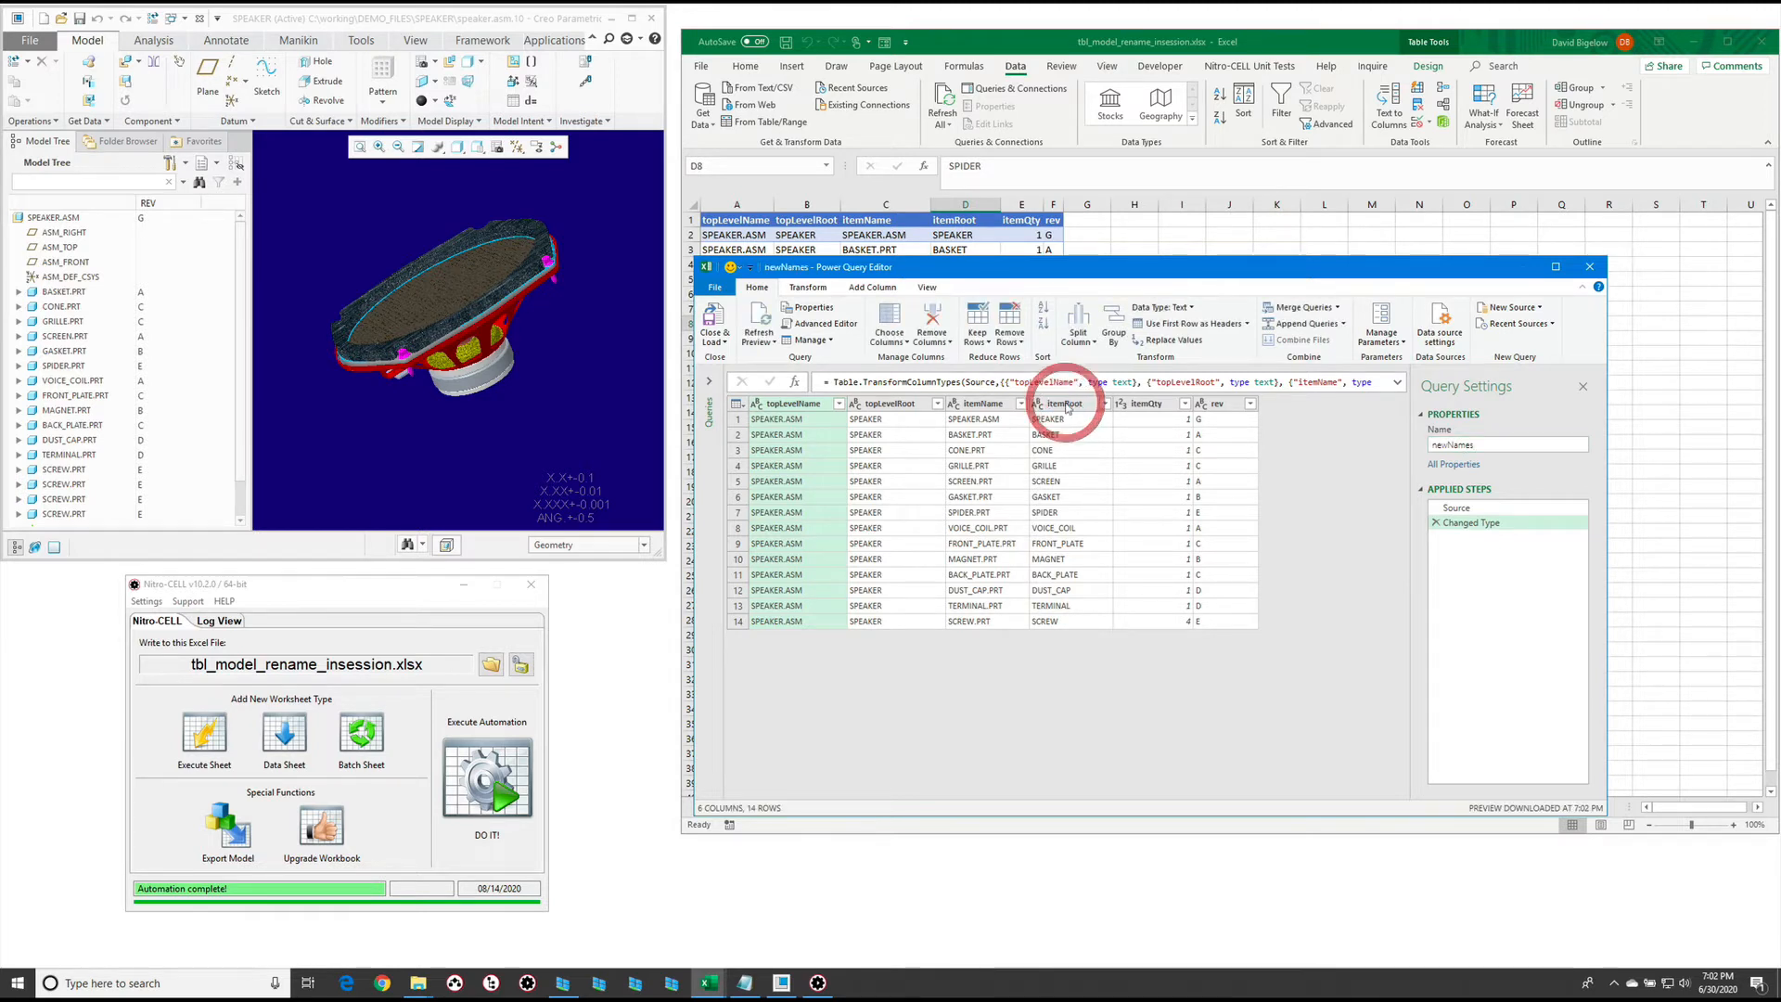
click(1074, 406)
ctrl+click(1219, 404)
right_click(1221, 406)
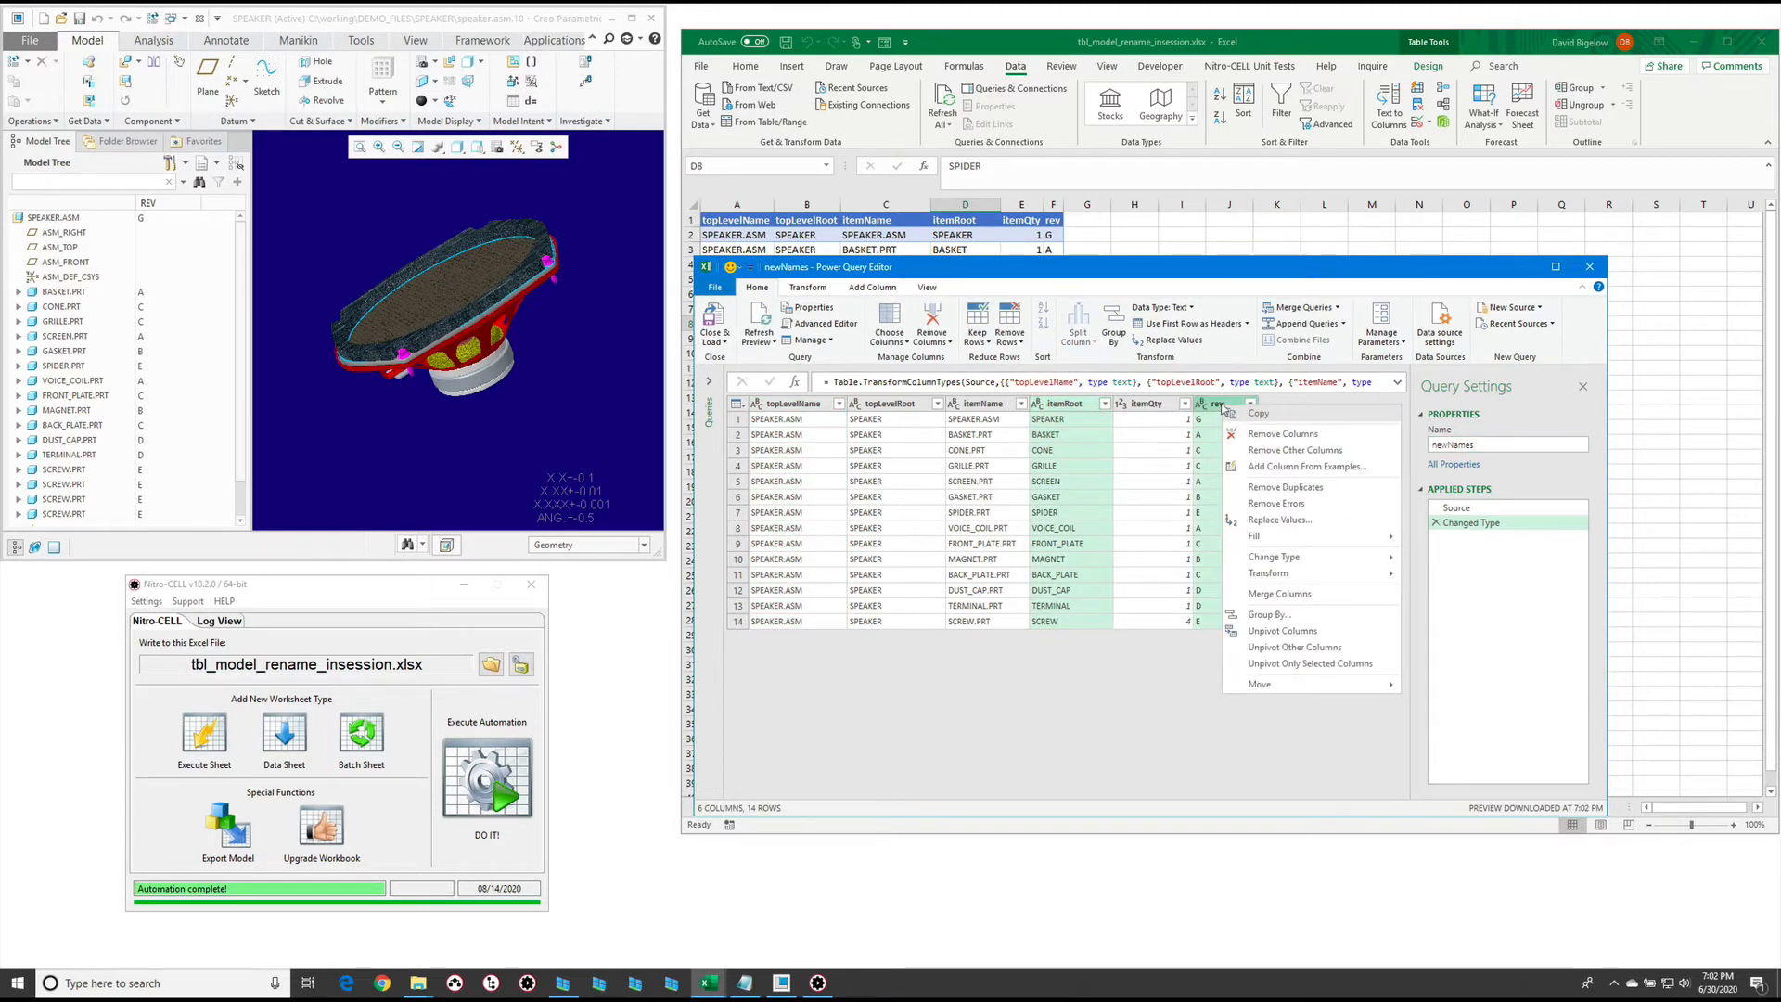
click(1313, 451)
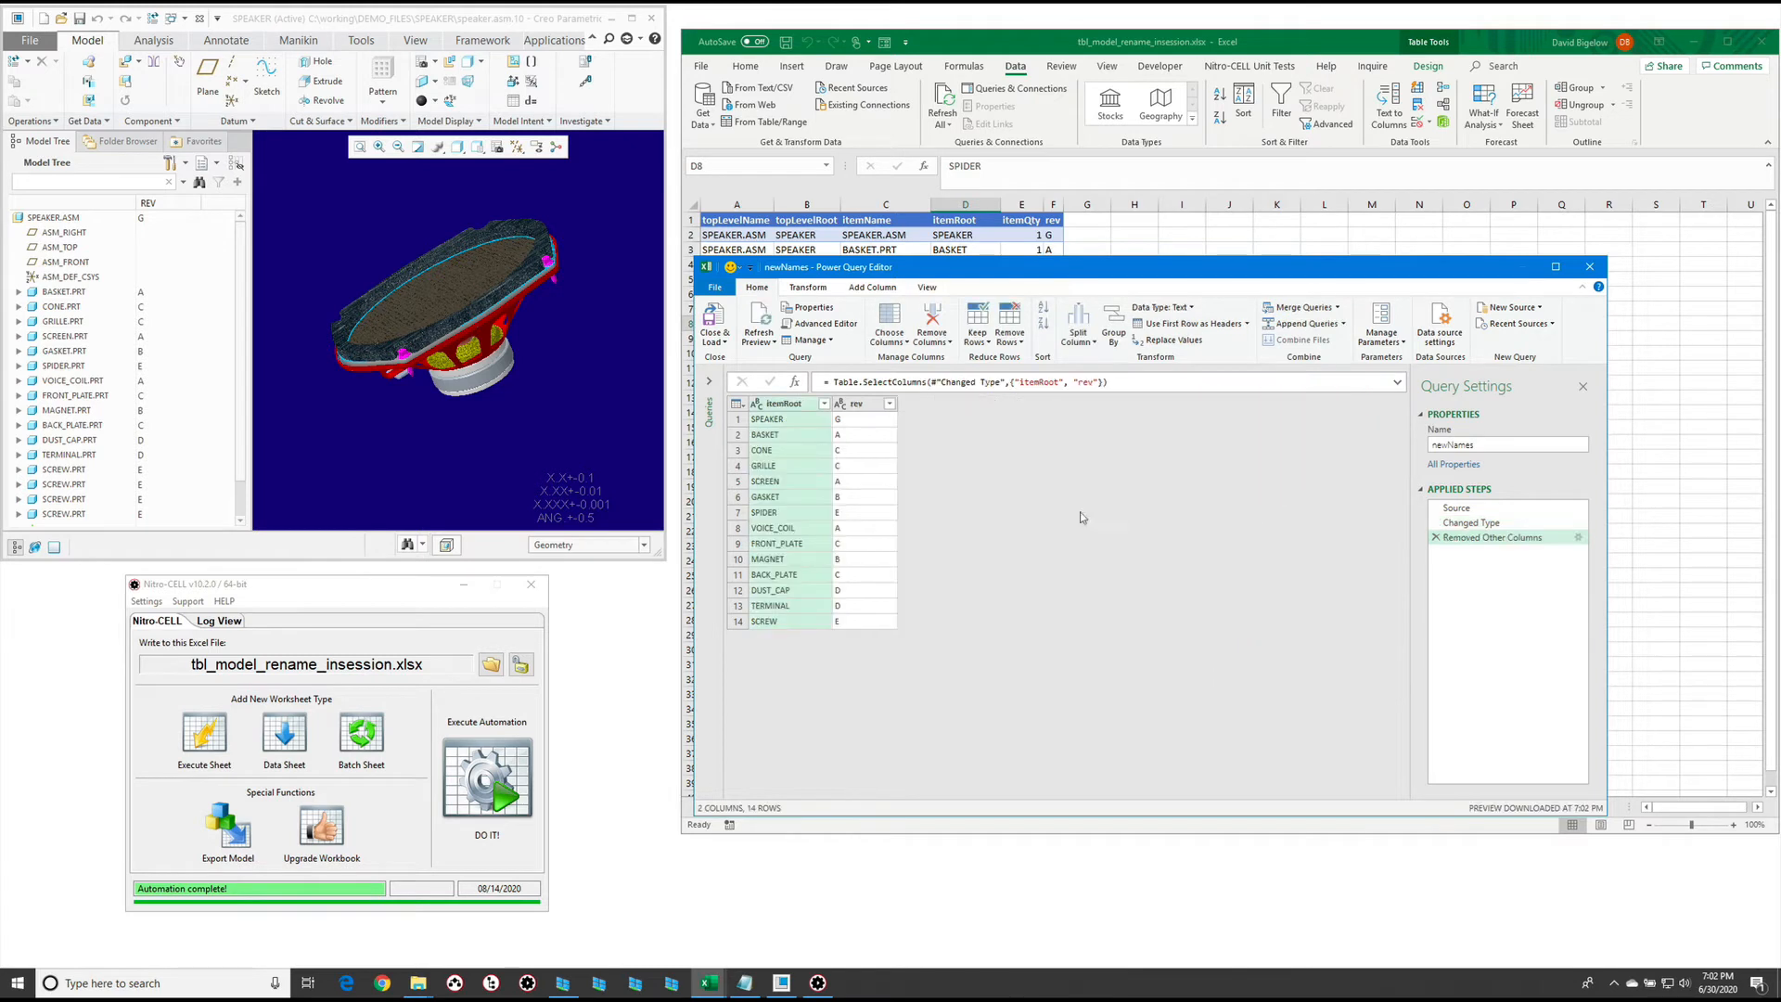
click(1057, 510)
click(1436, 537)
Remove all columns from the newNames query except itemName, itemRoot and rev
click(995, 405)
ctrl+click(1058, 406)
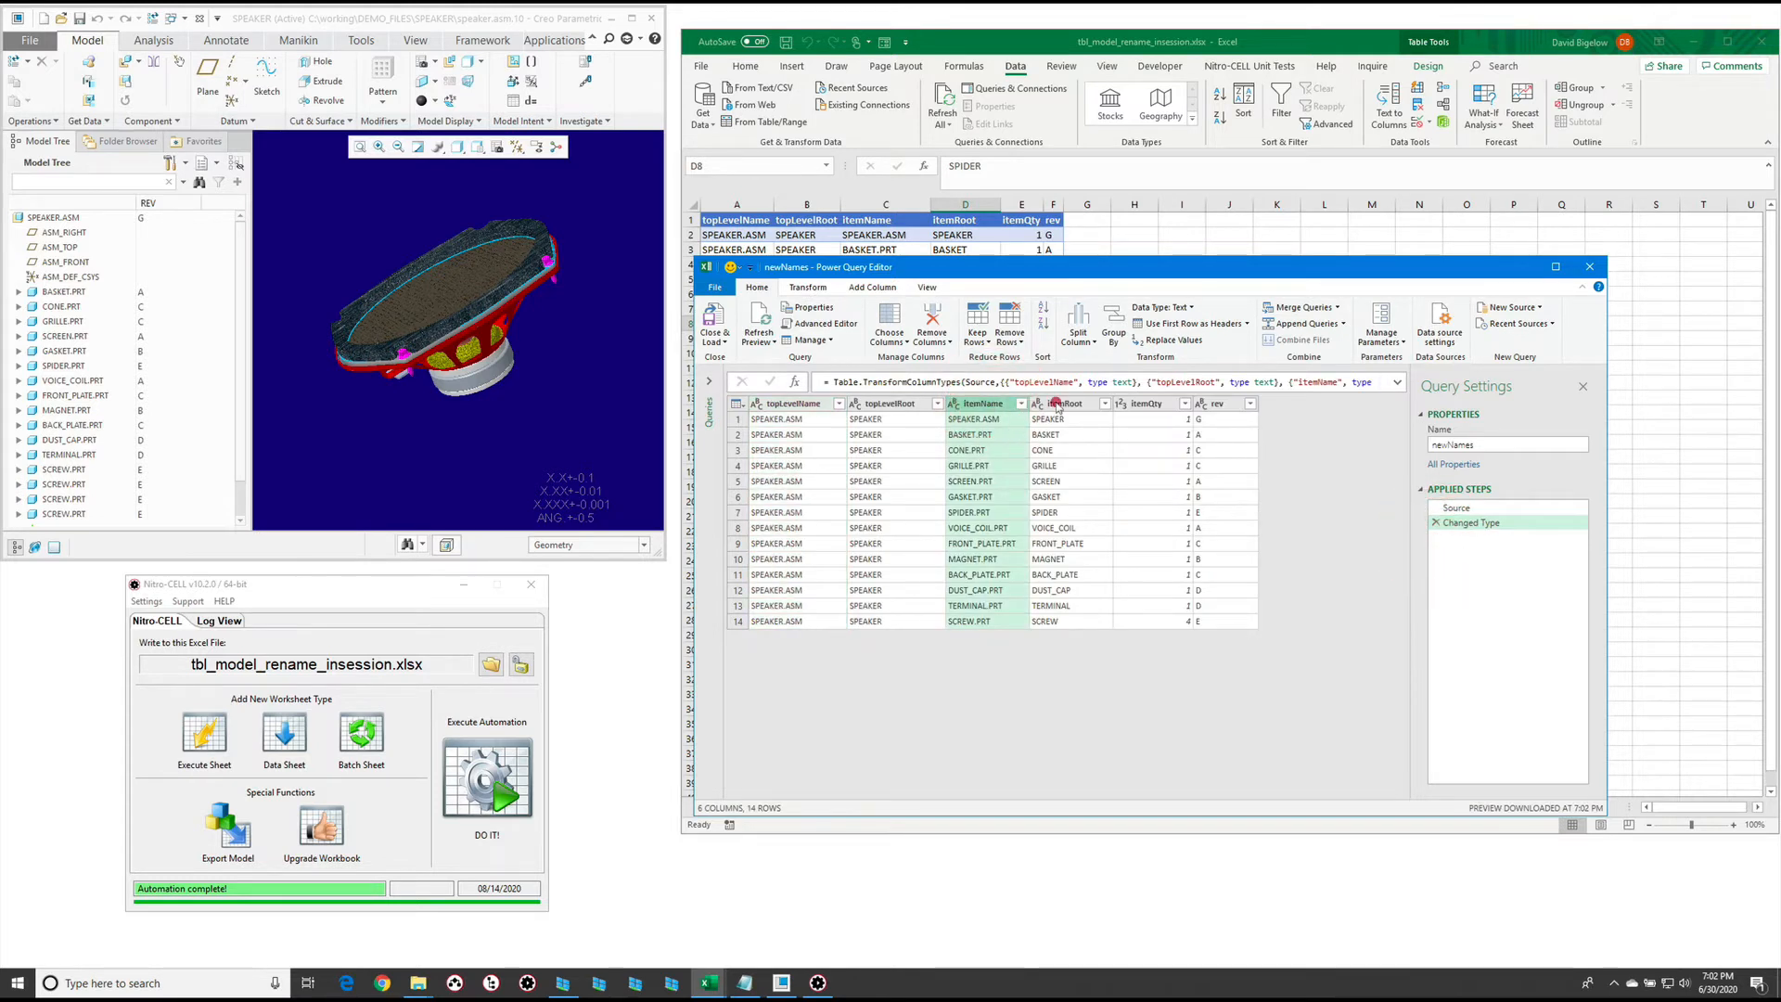
right_click(1057, 405)
click(1227, 406)
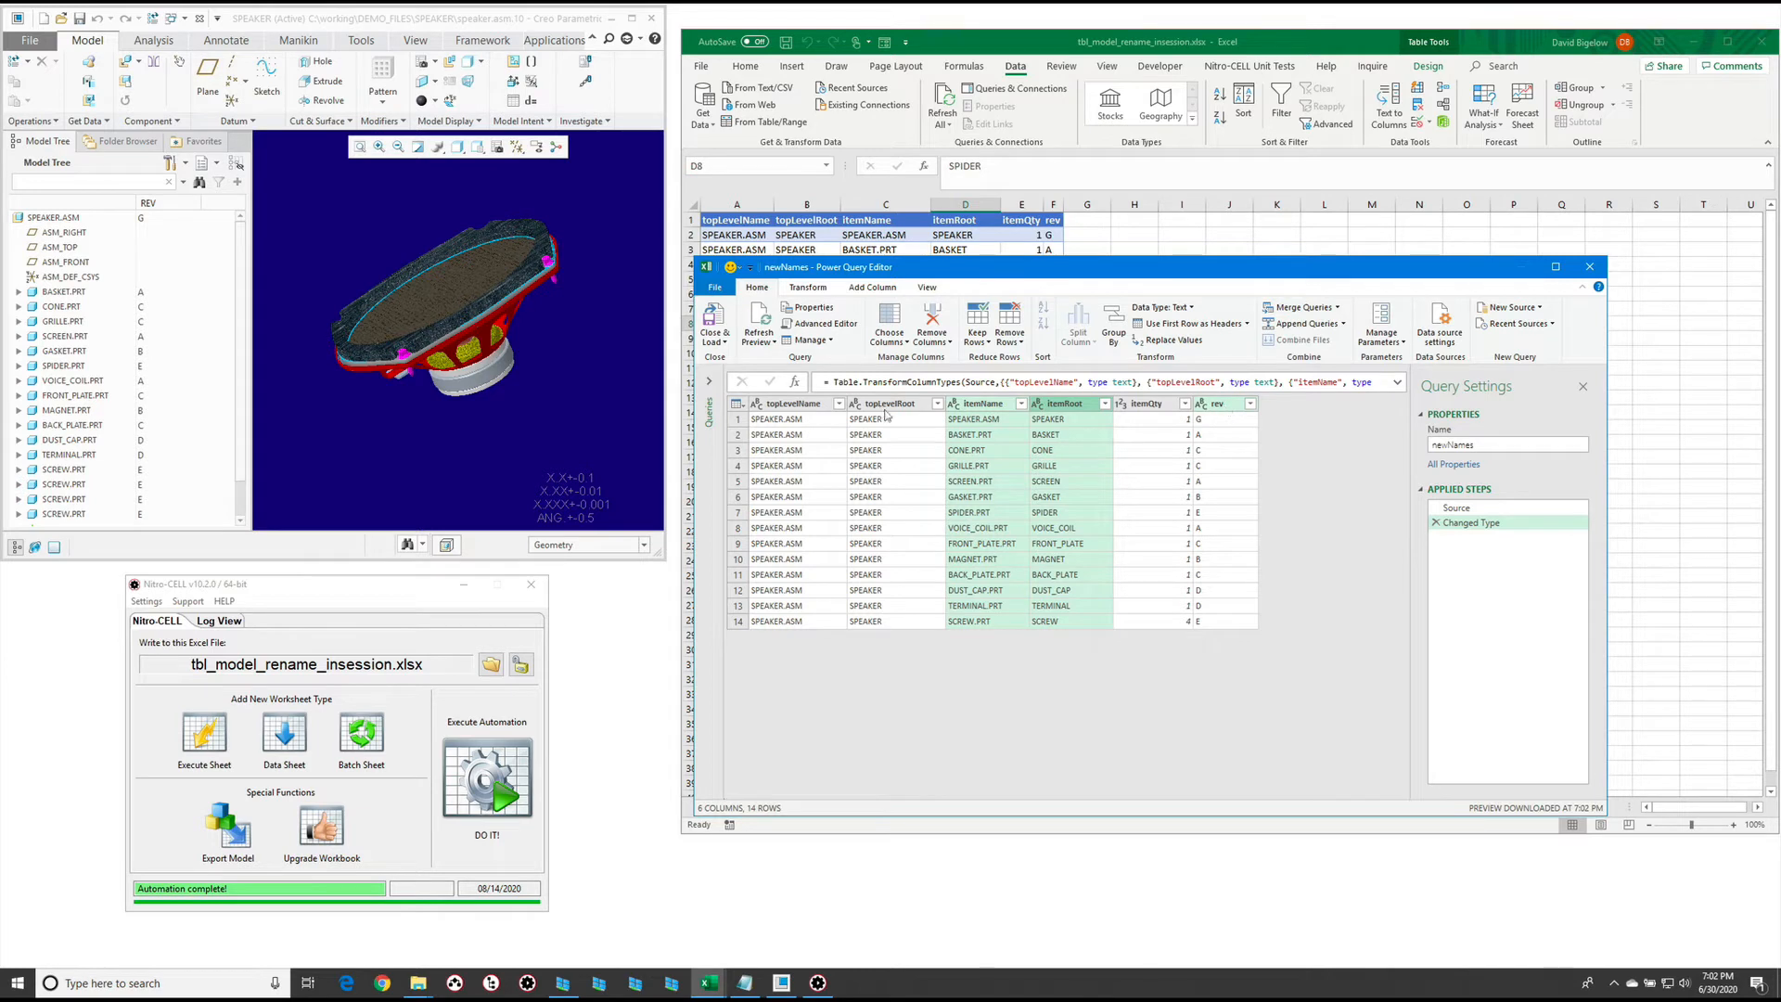
click(984, 404)
ctrl+click(1046, 404)
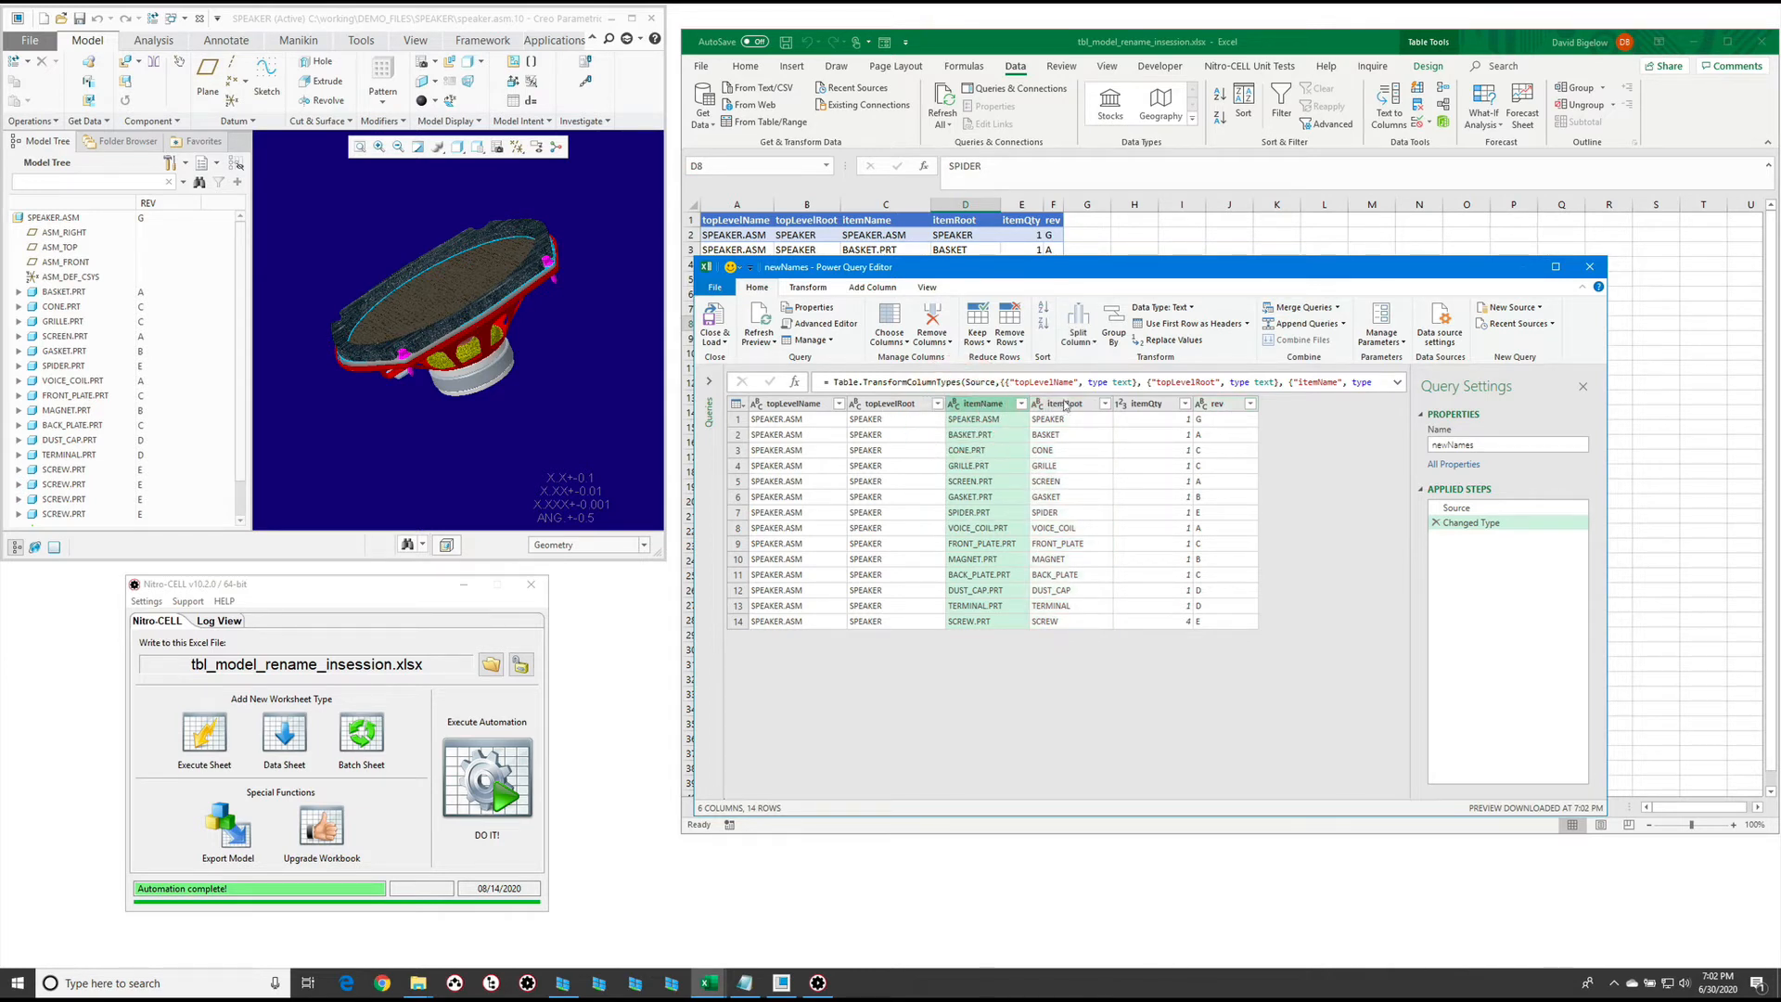
ctrl+click(1065, 404)
ctrl+click(1222, 405)
right_click(1229, 409)
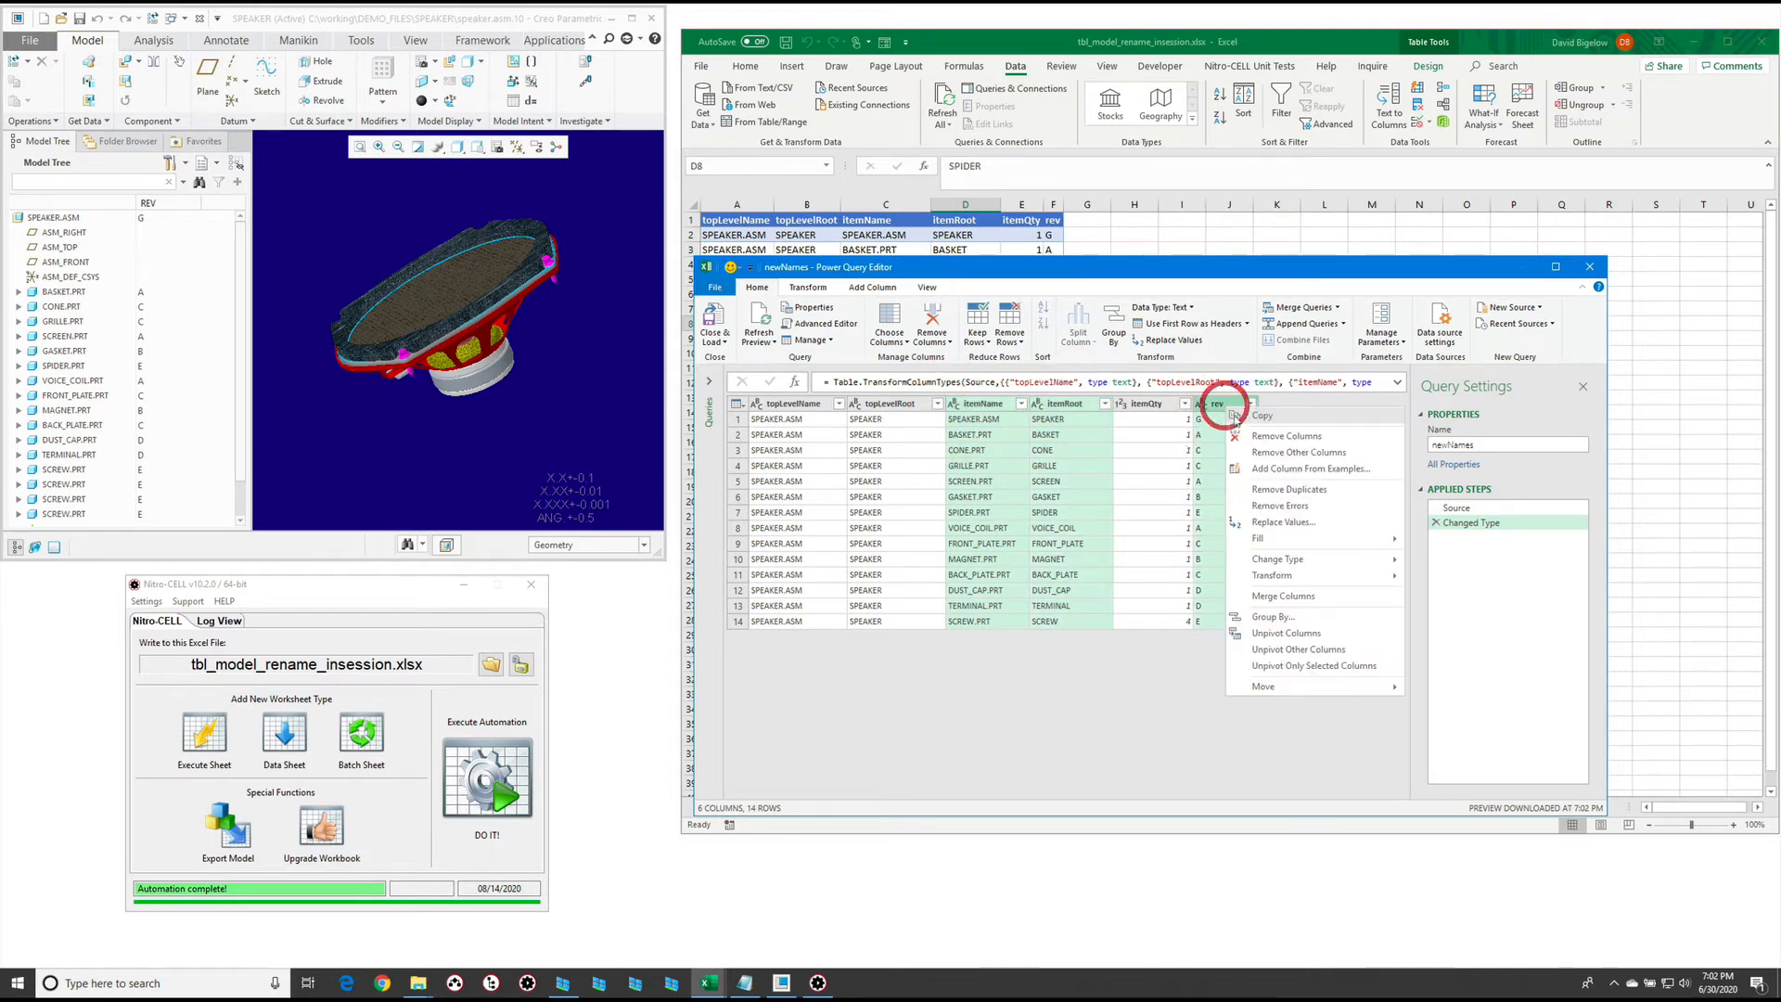
click(1293, 453)
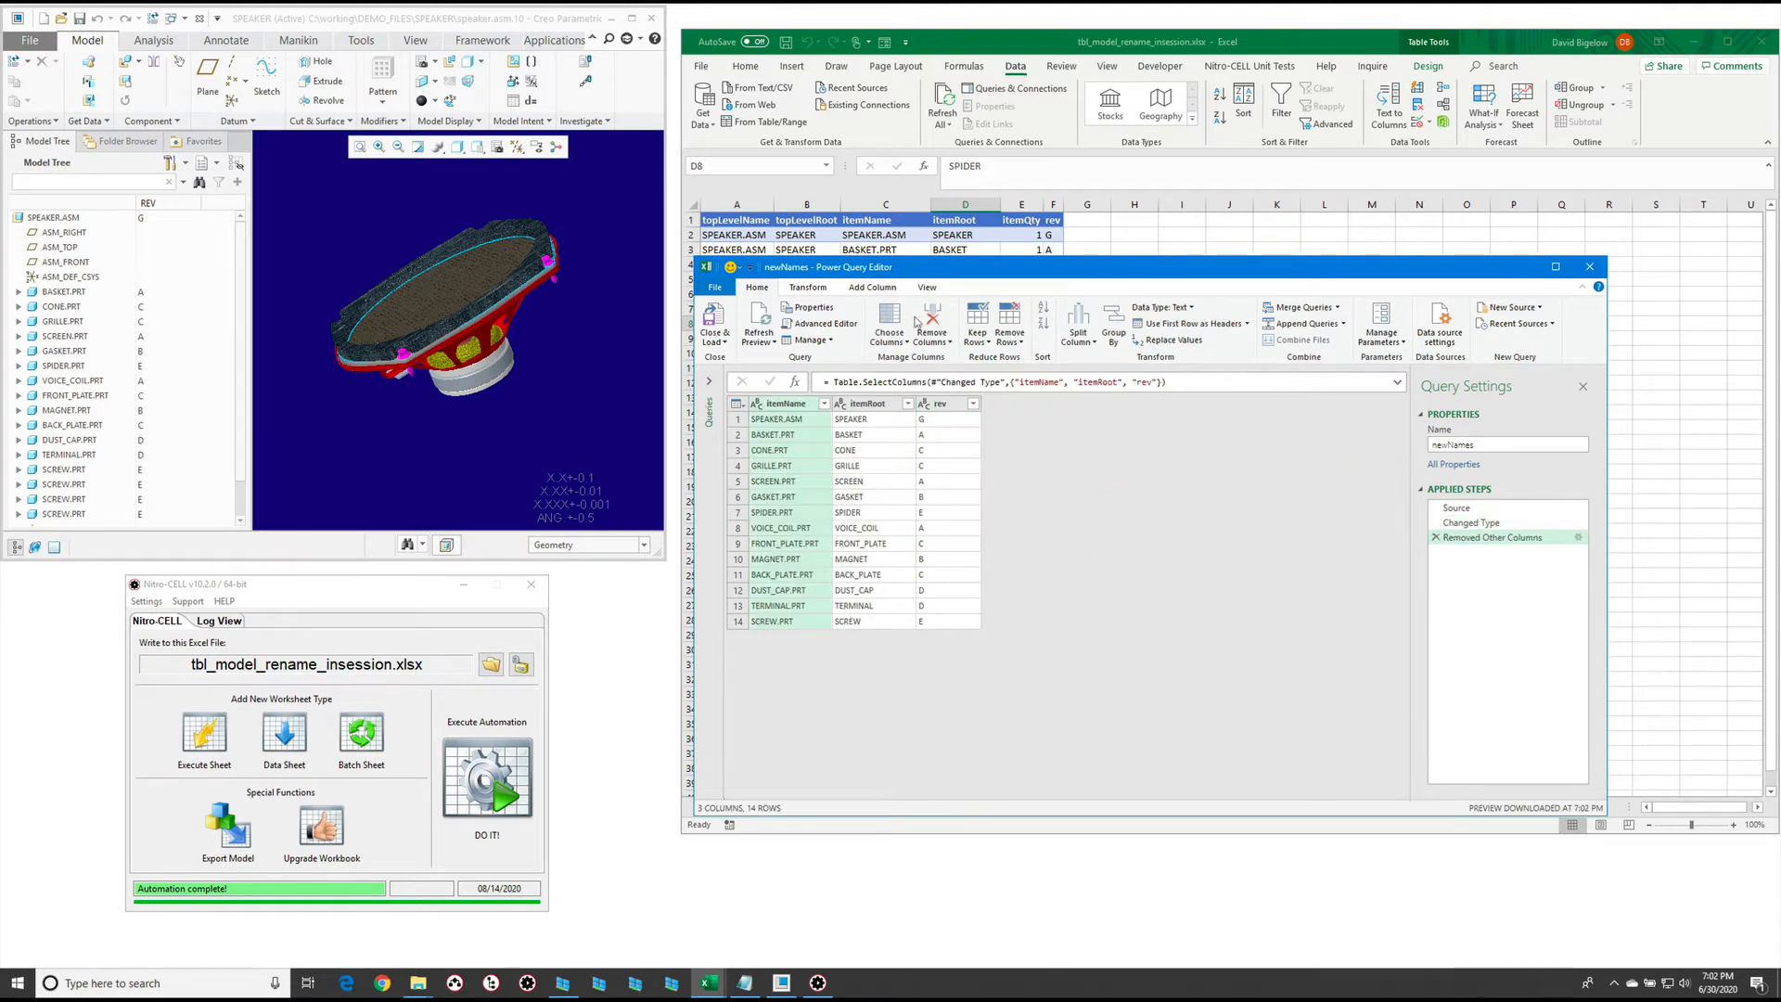
Add a custom column to the query with the formula [itemRoot]&"_"&[rev]
click(872, 286)
click(769, 325)
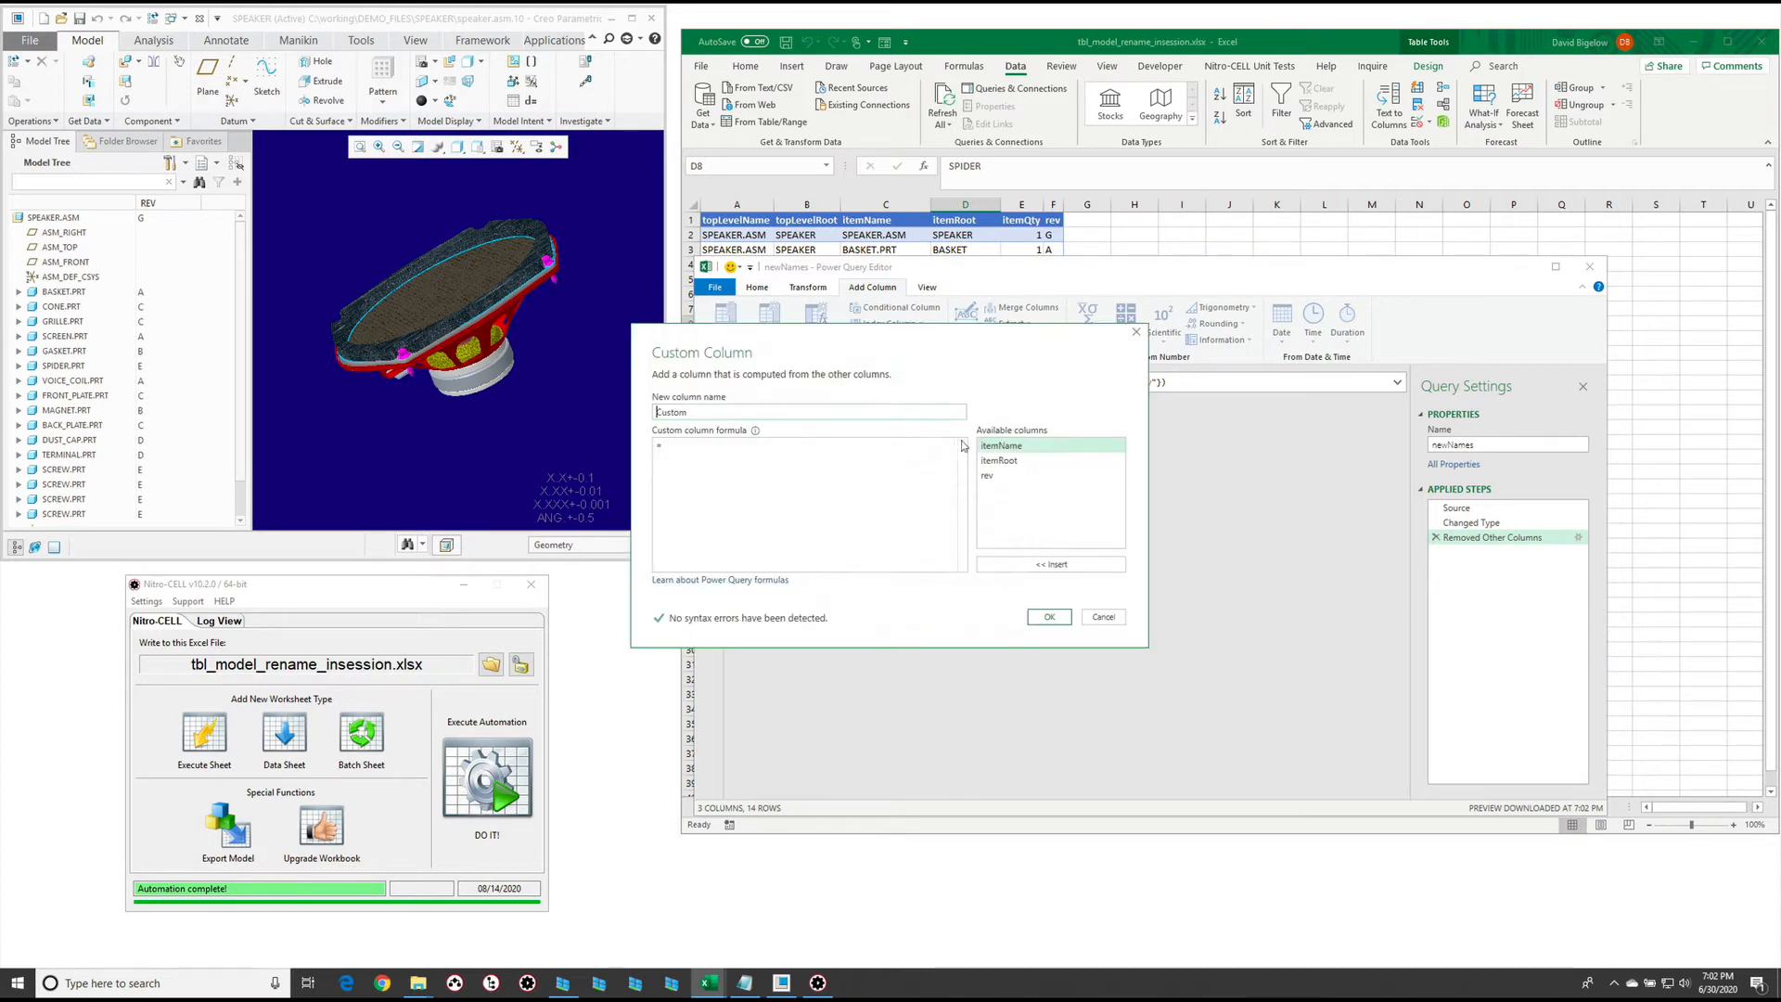
double_click(1011, 461)
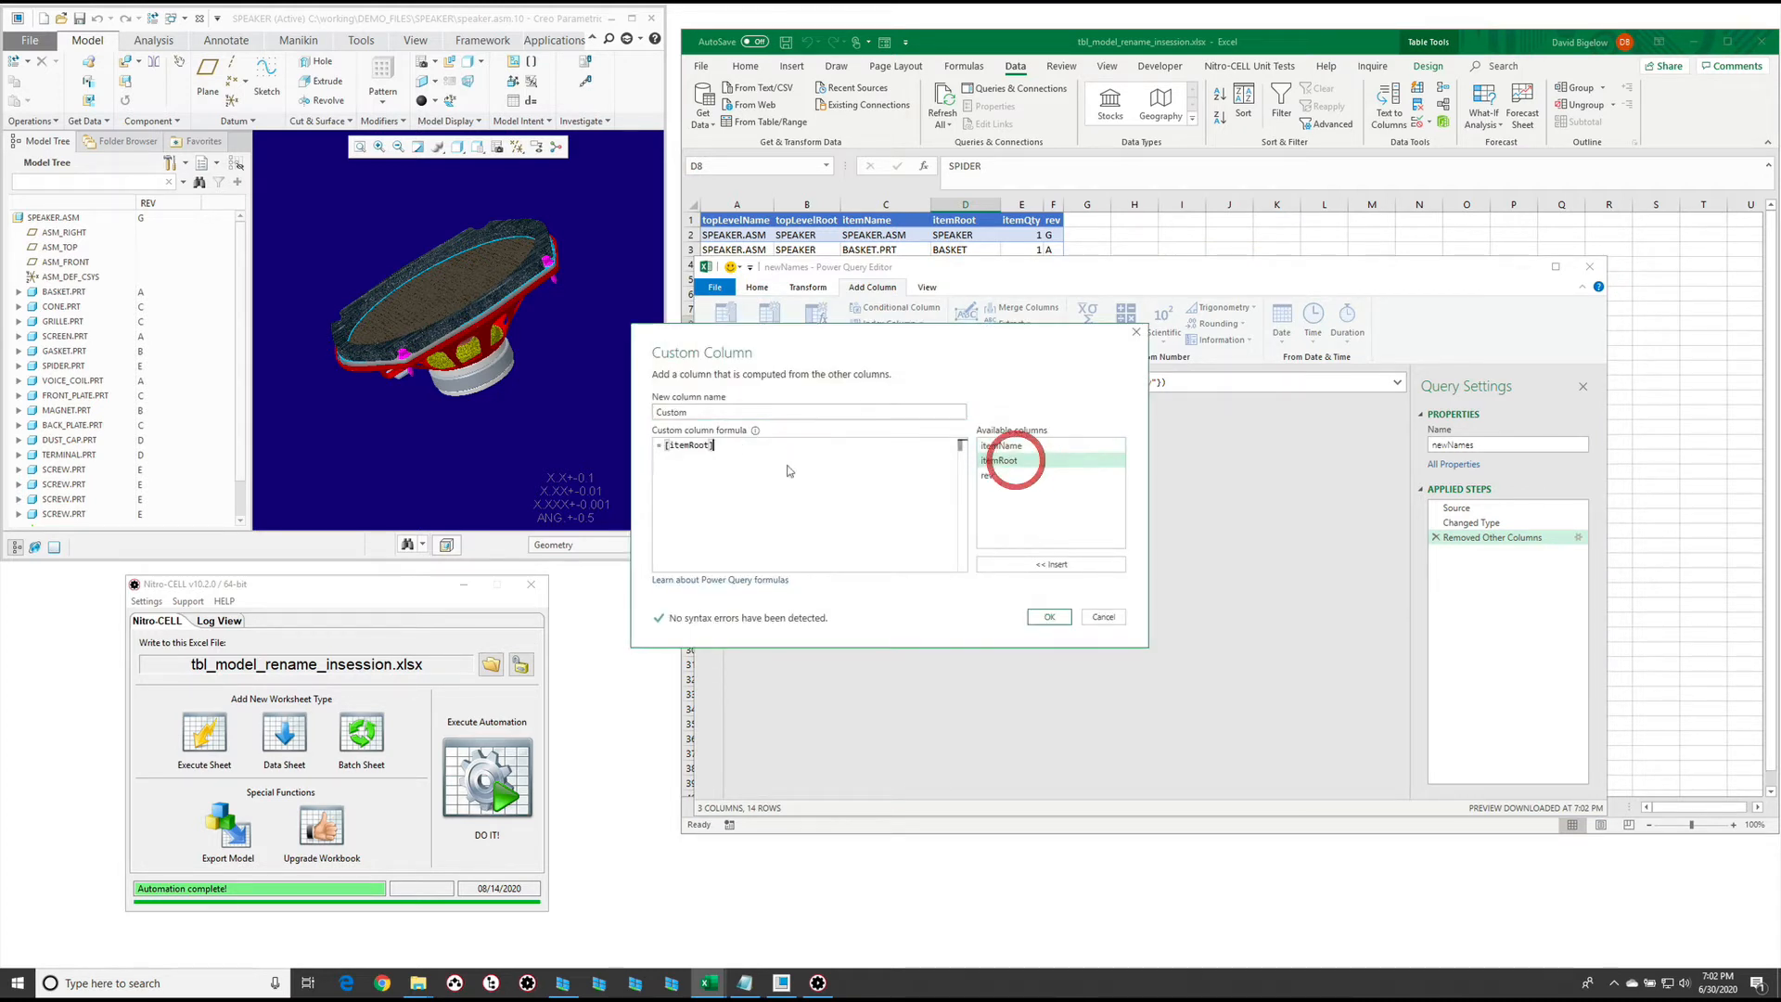
text(&)
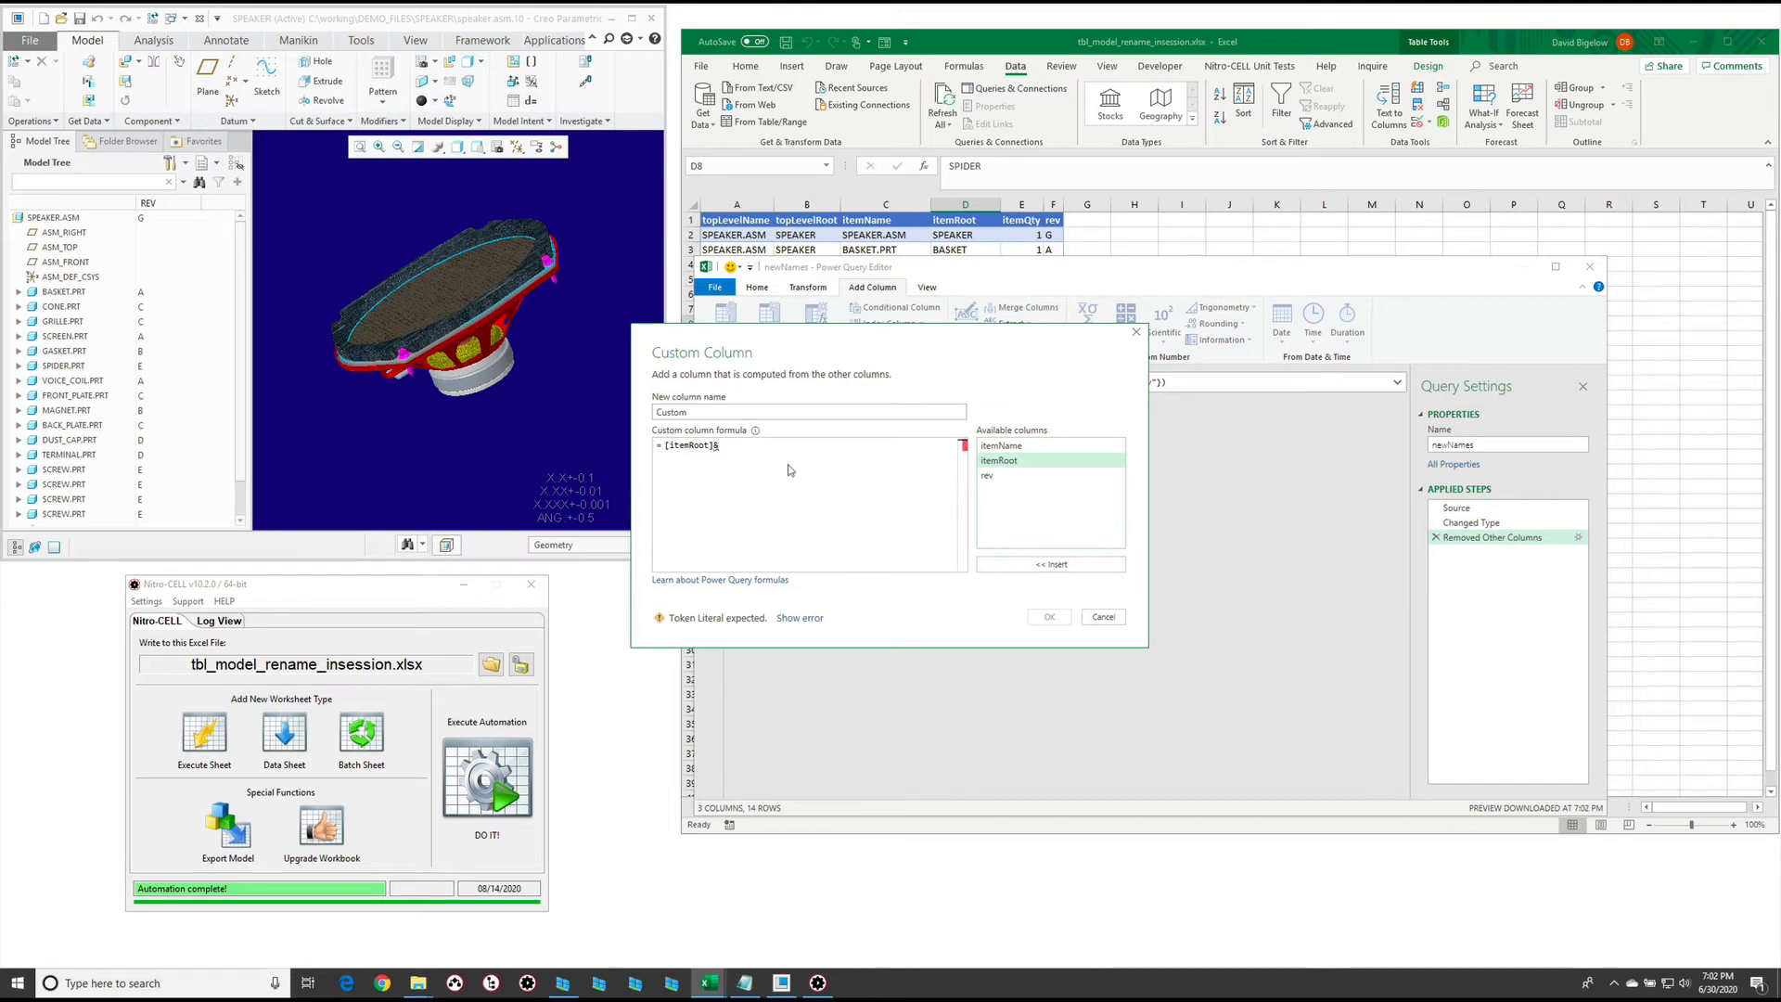
text("_"&)
double_click(988, 476)
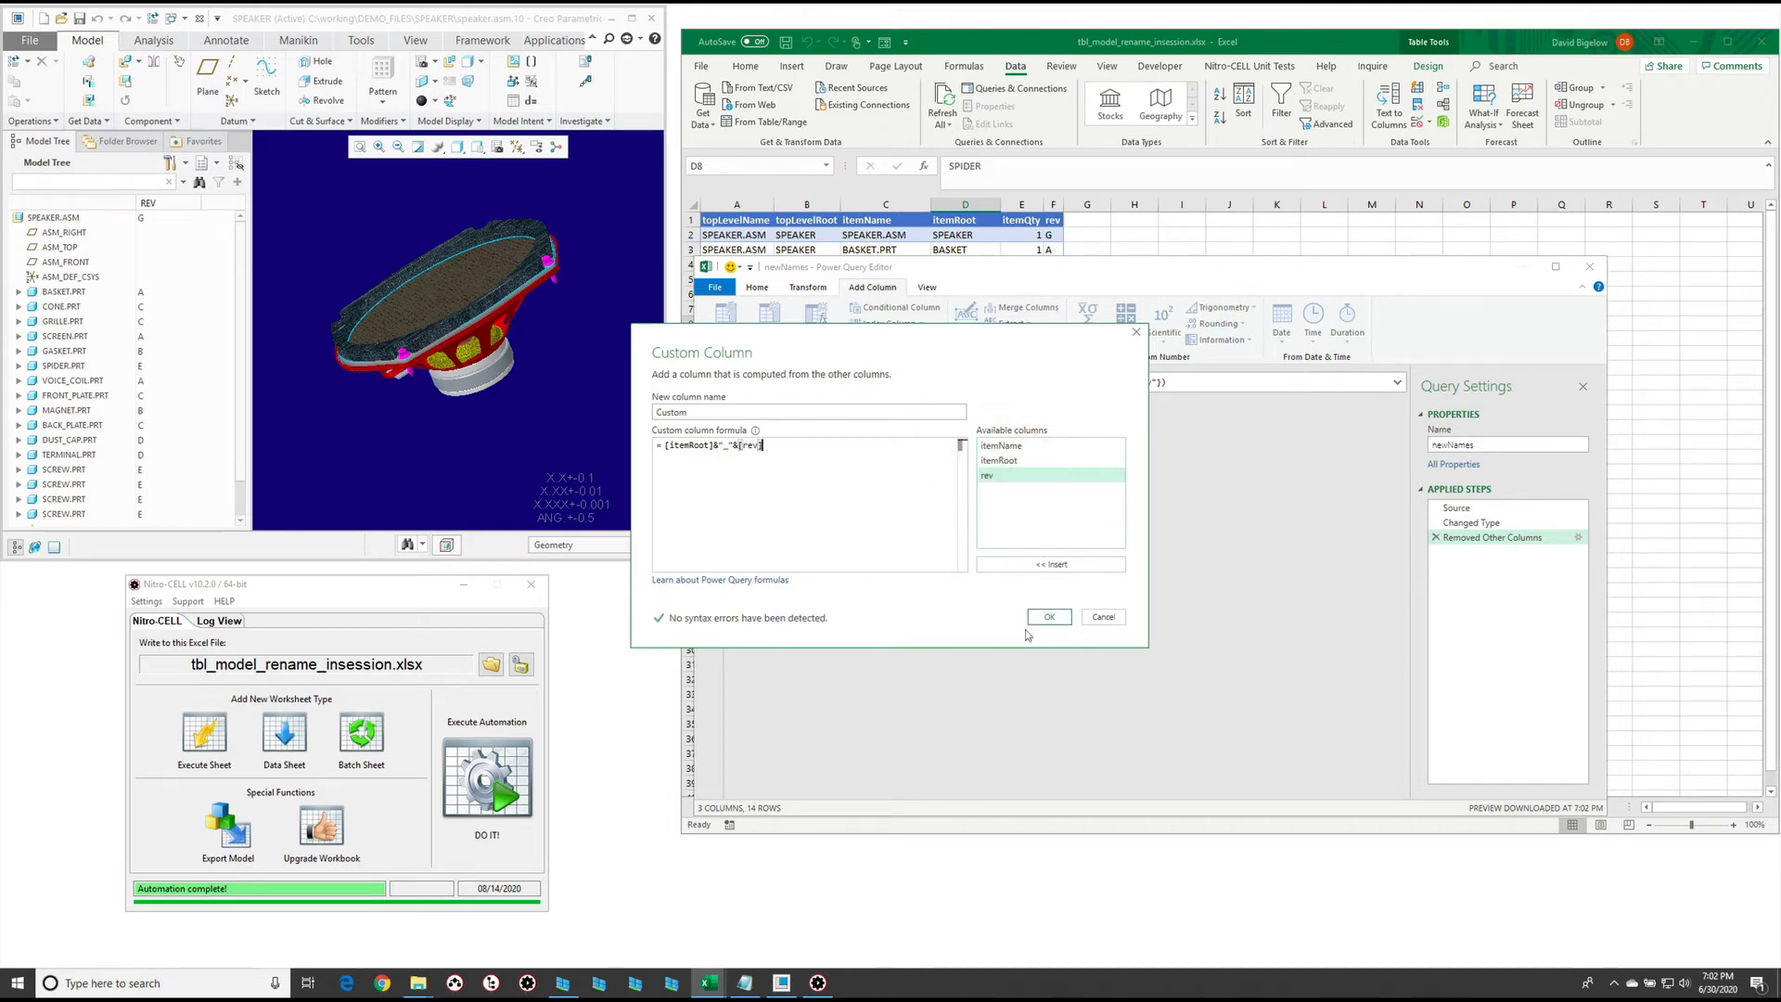
click(1049, 617)
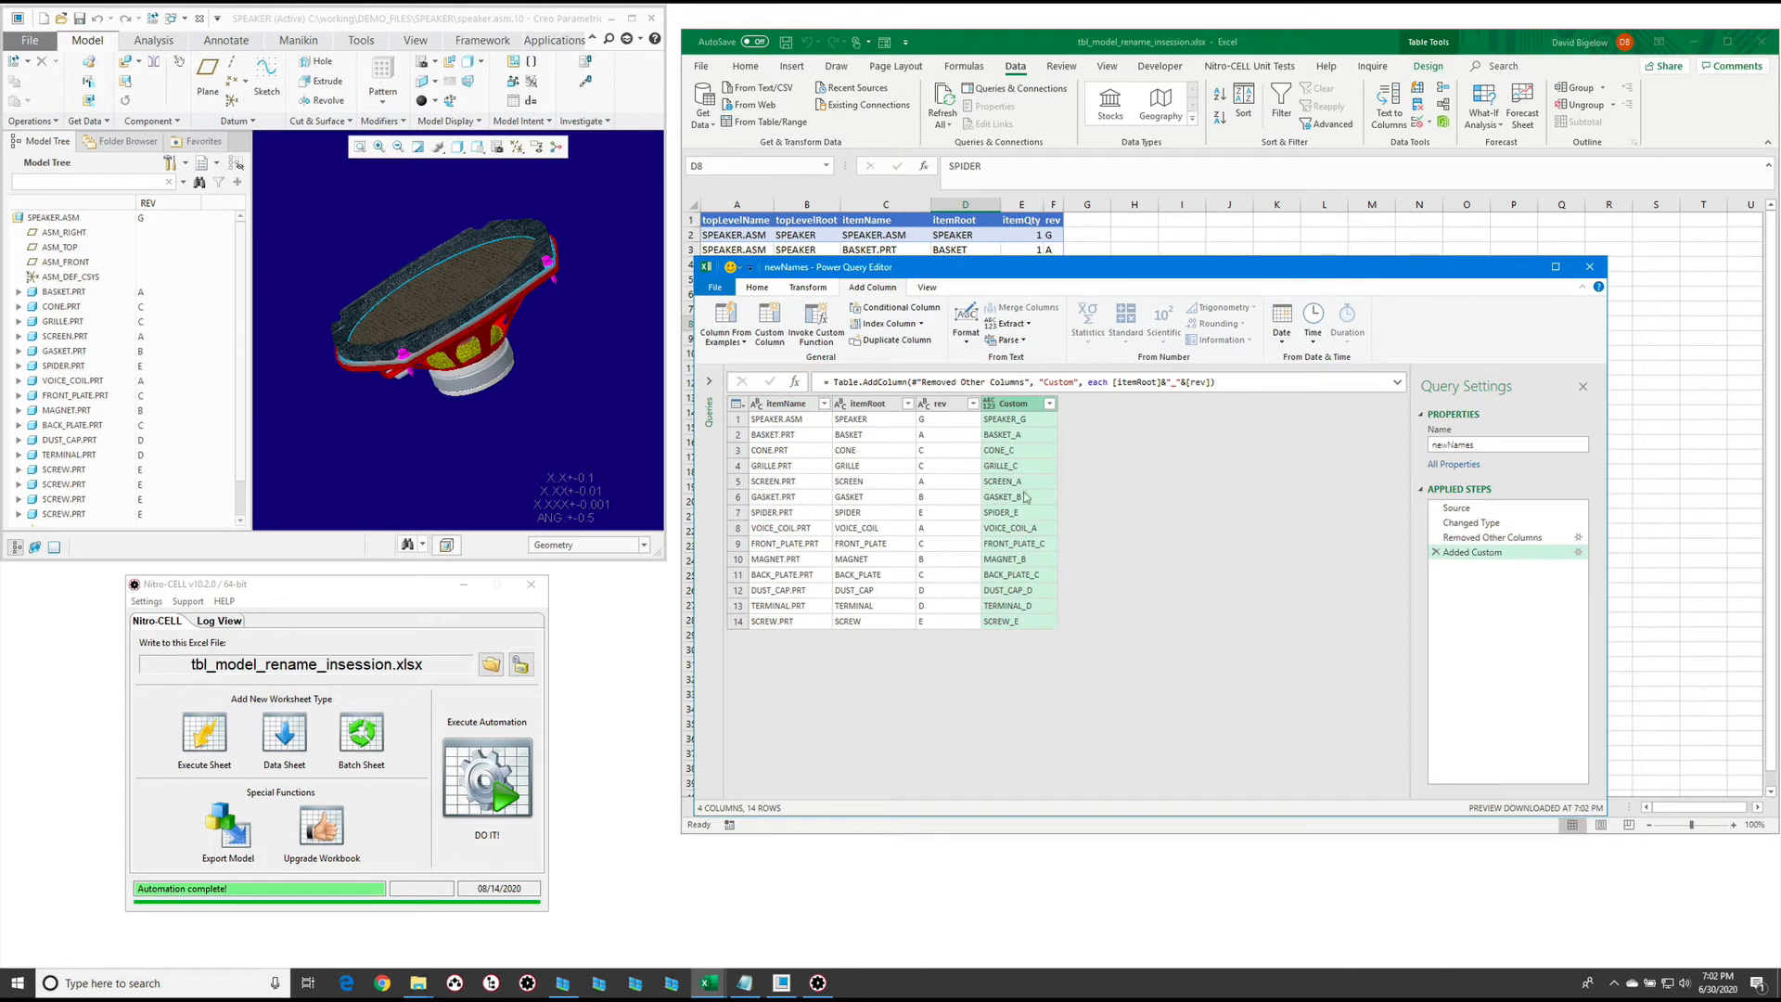
Rename the custom column as newName
double_click(1016, 406)
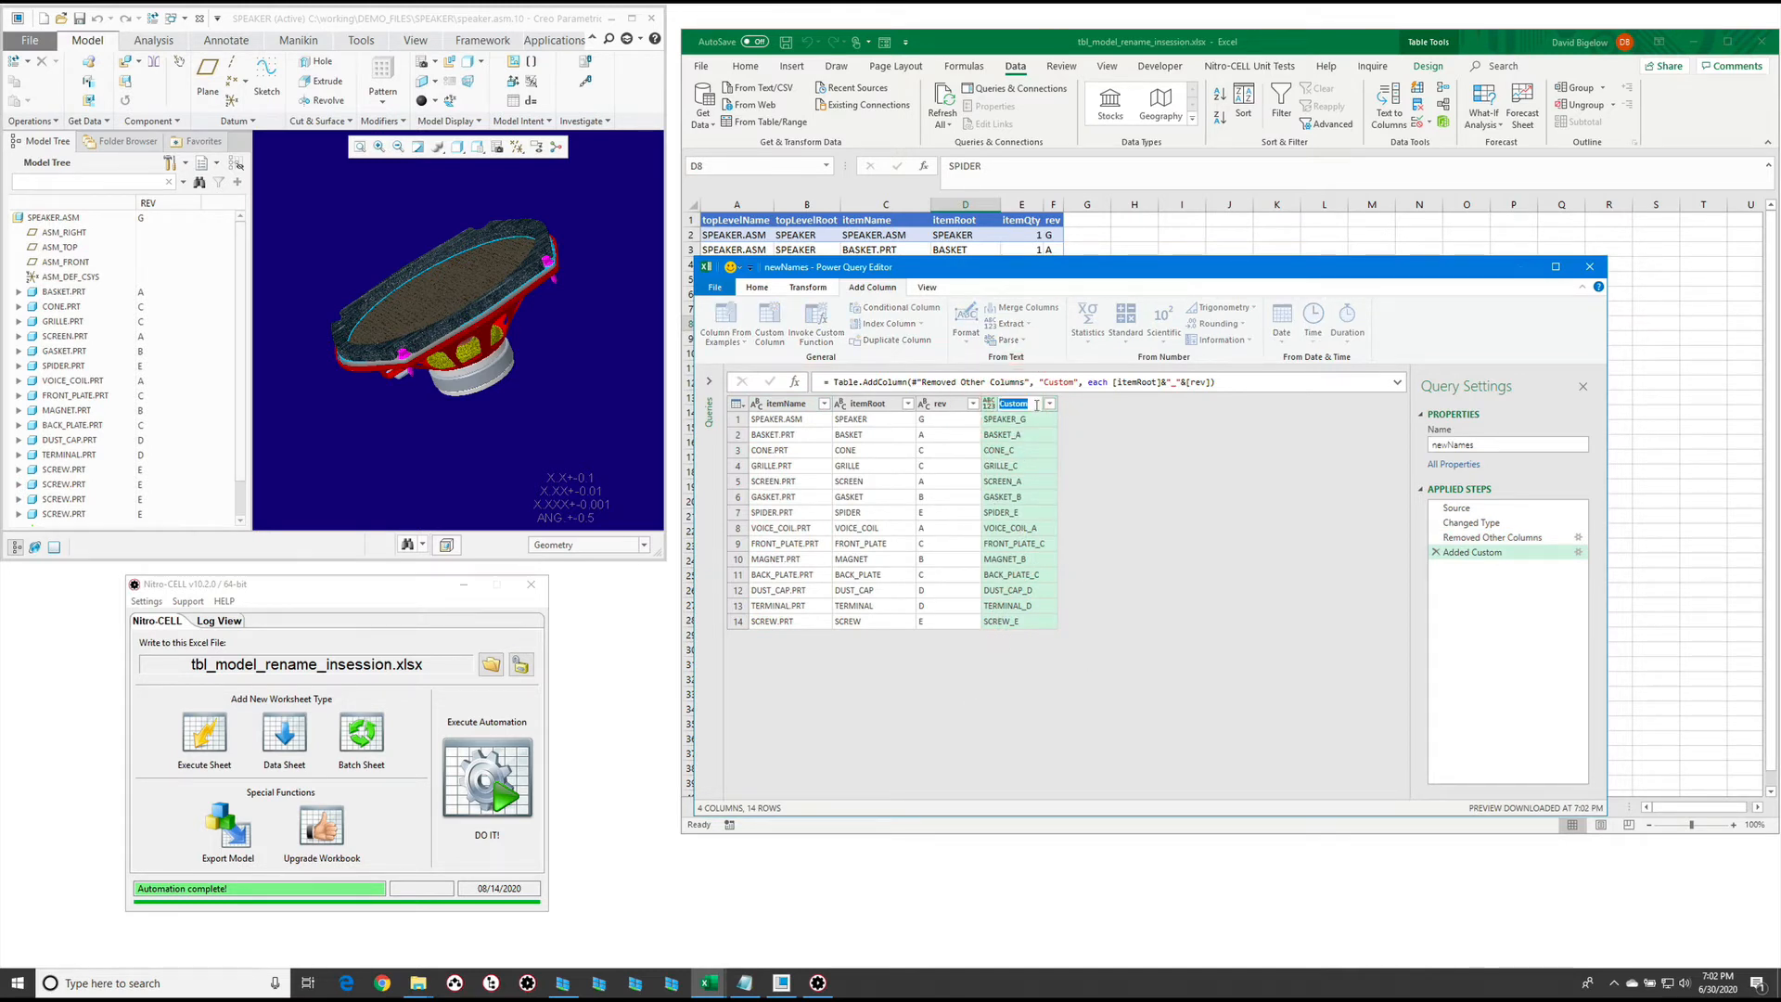
text(newName)
key(Return)
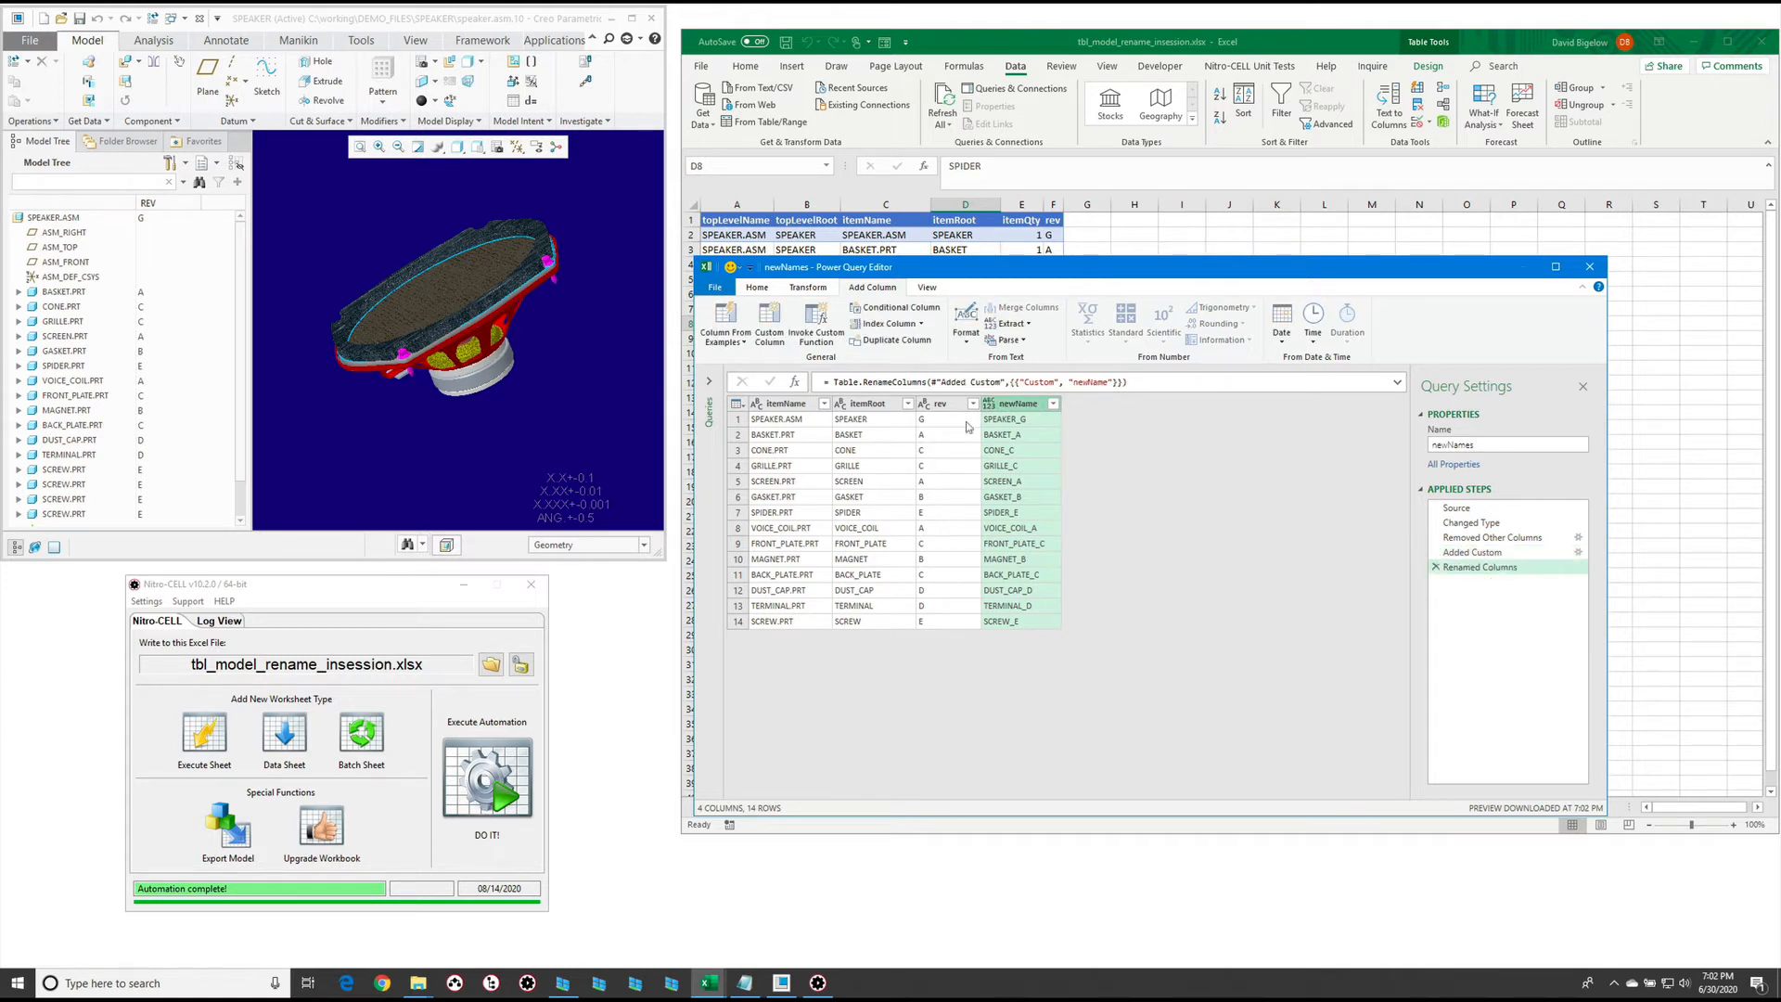
Remove the itemRoot and rev columns from the newNames query
click(865, 406)
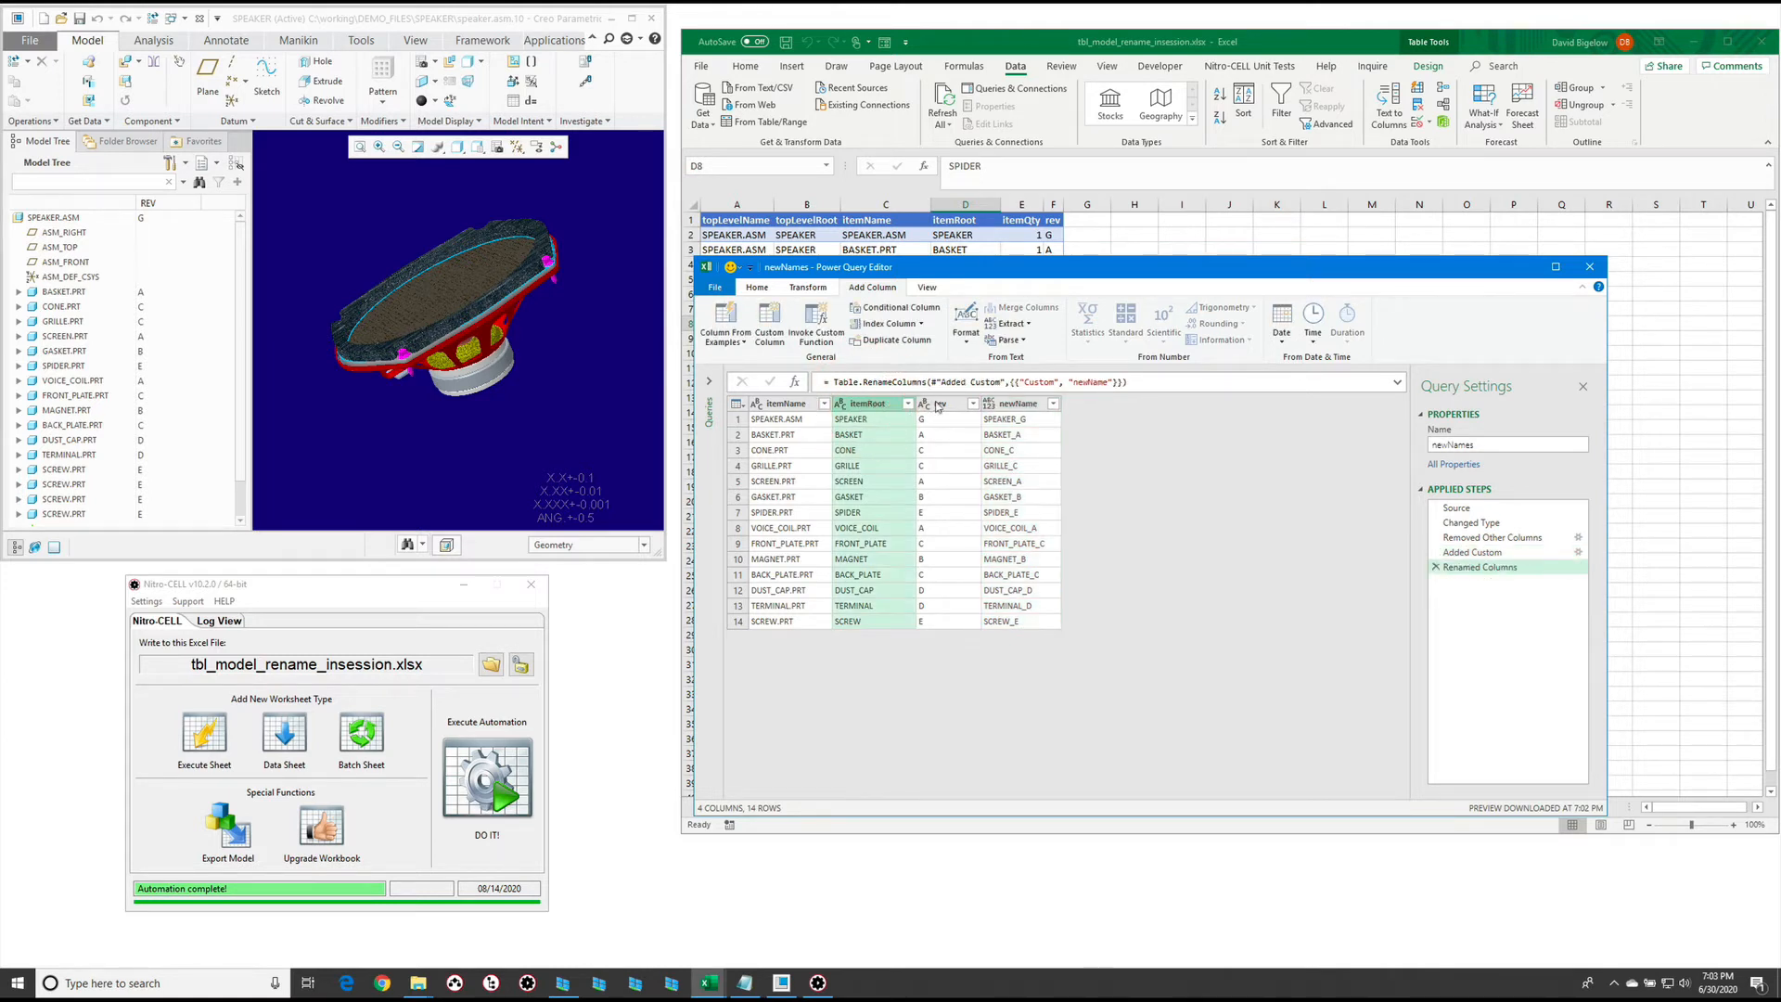
ctrl+click(938, 405)
right_click(938, 405)
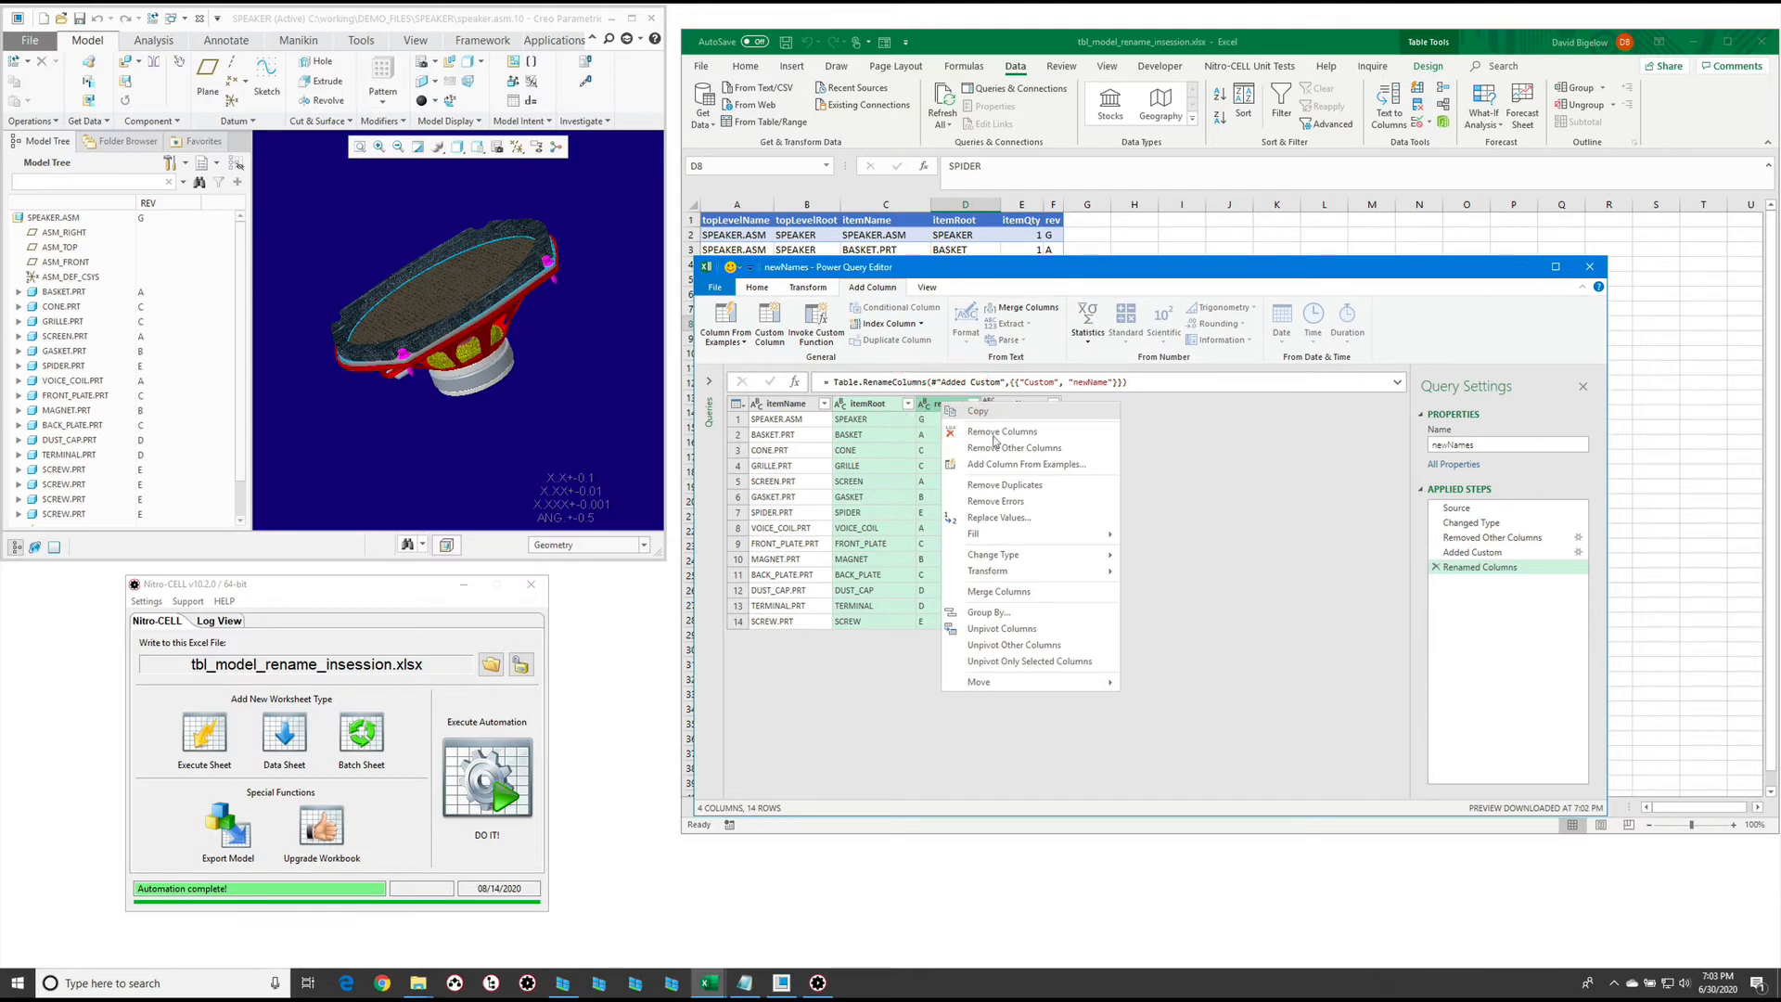
click(998, 433)
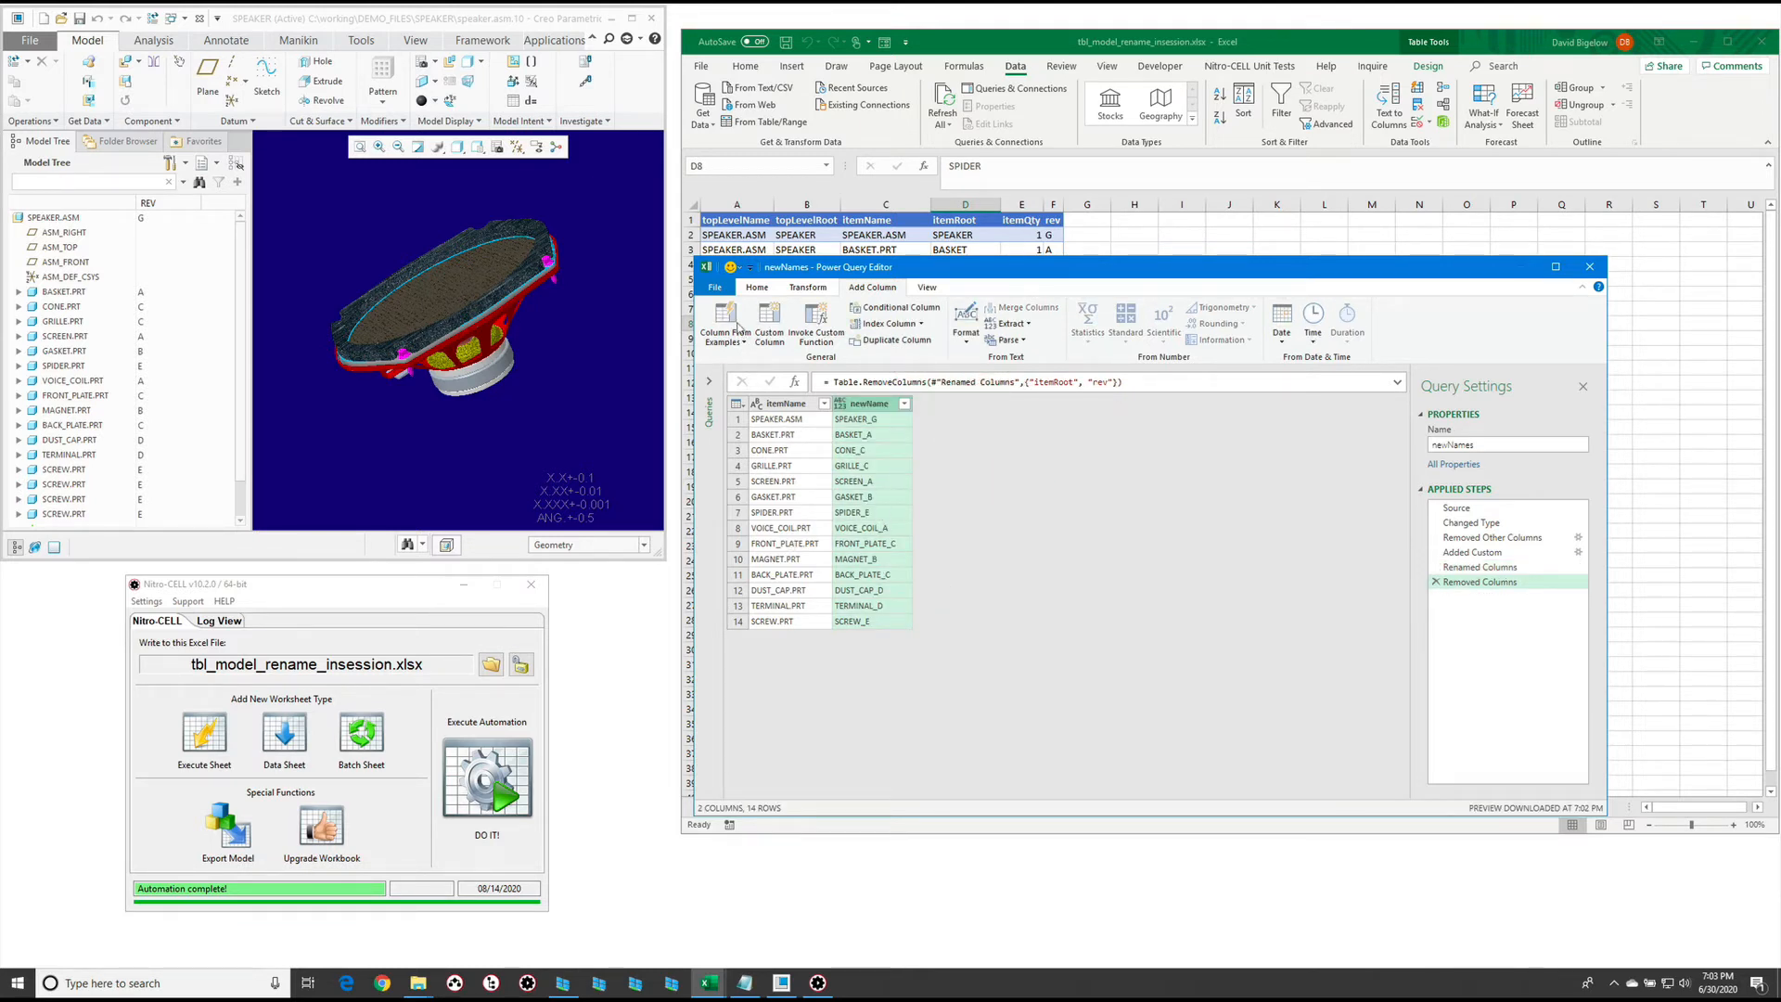
Load the newNames query as a table into the existing wowTab worksheet at cell I1
click(715, 287)
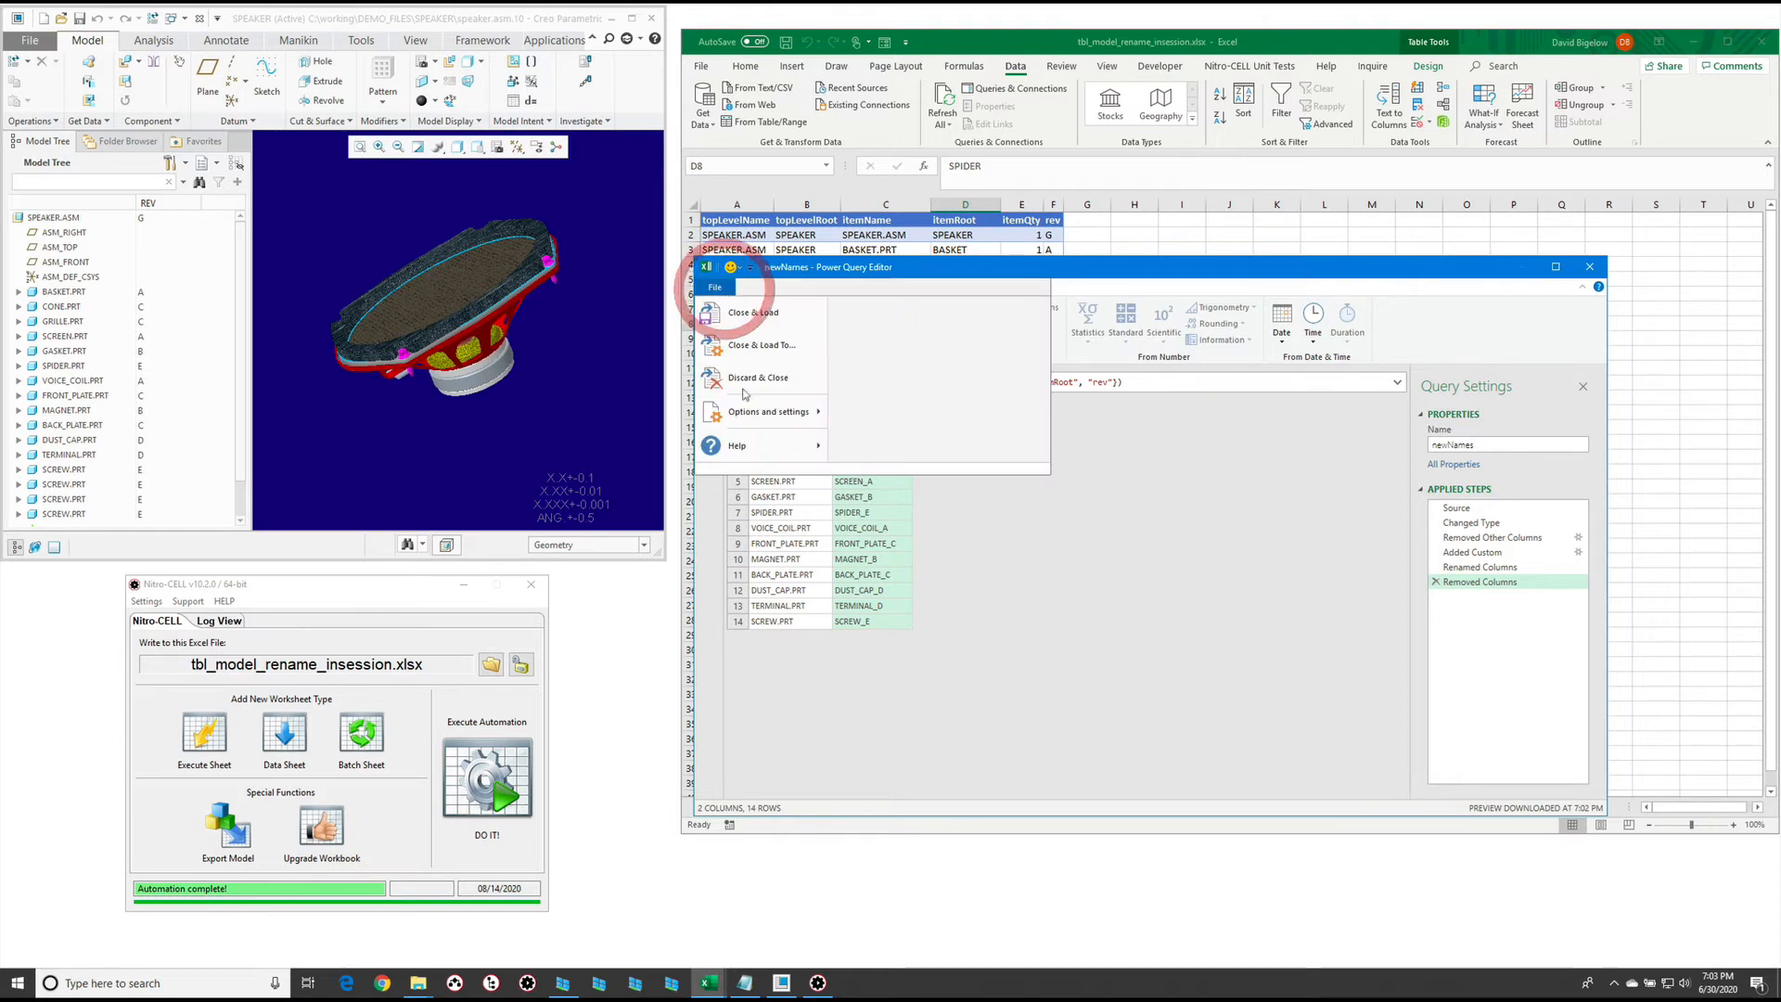
click(766, 345)
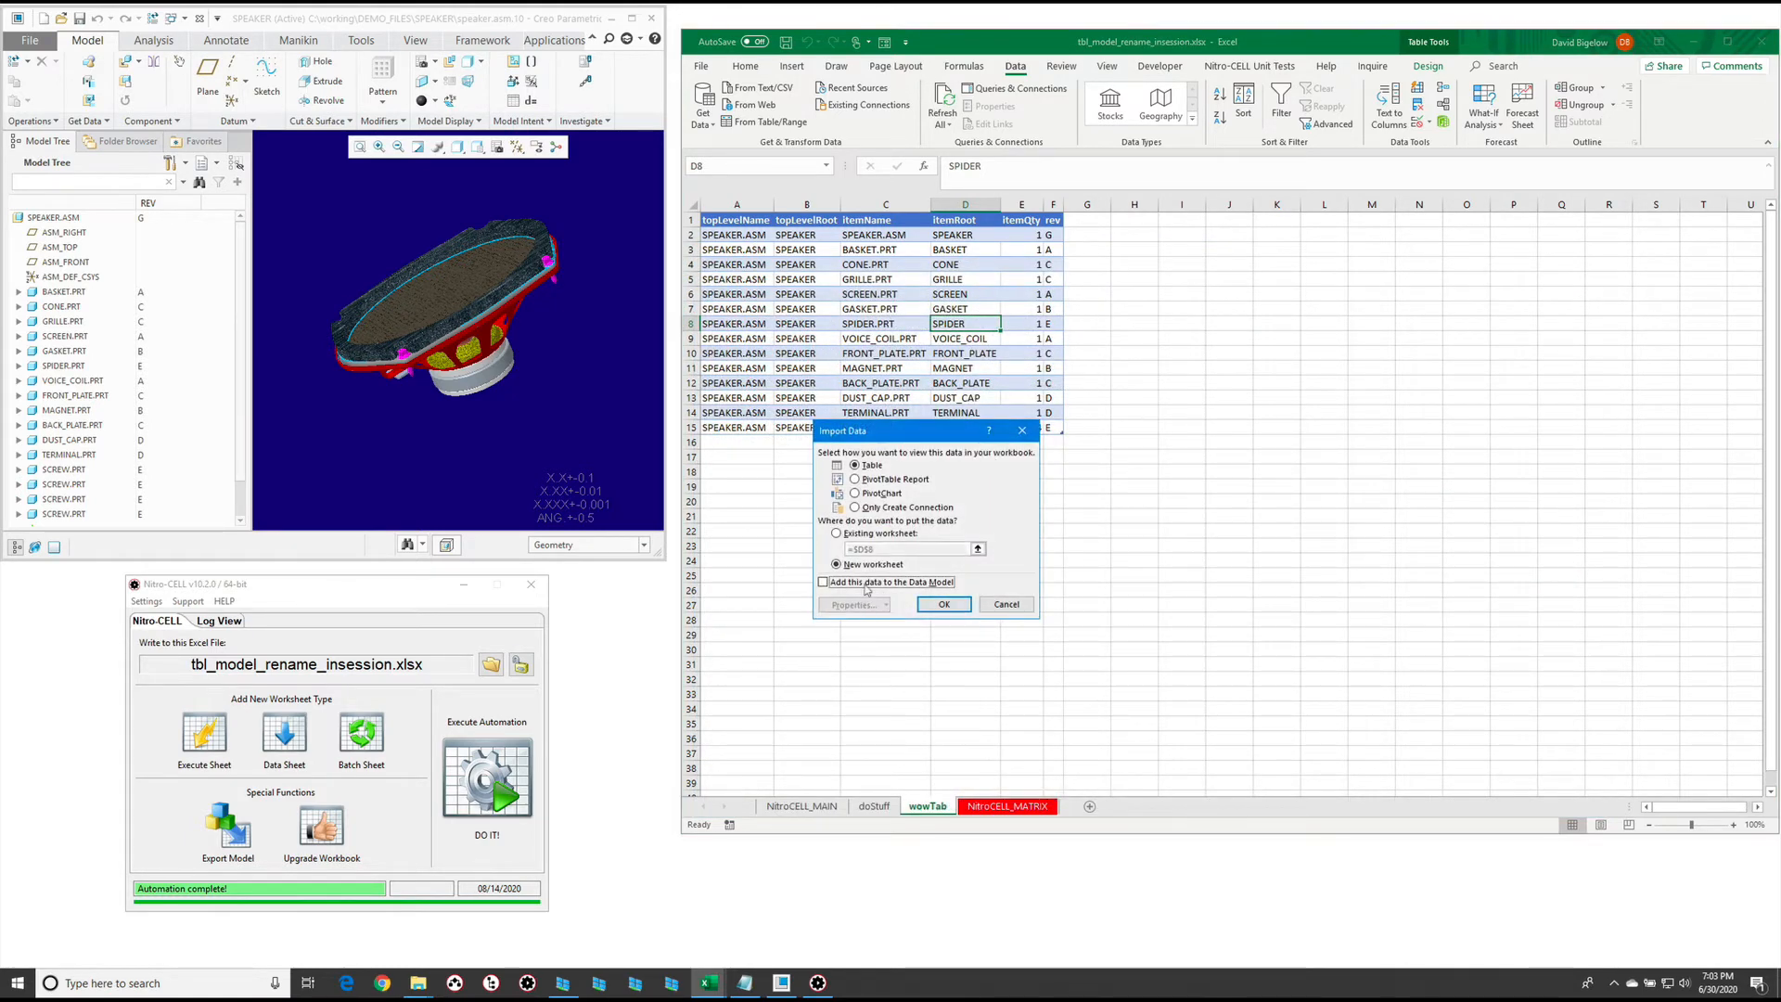
click(867, 536)
click(1179, 219)
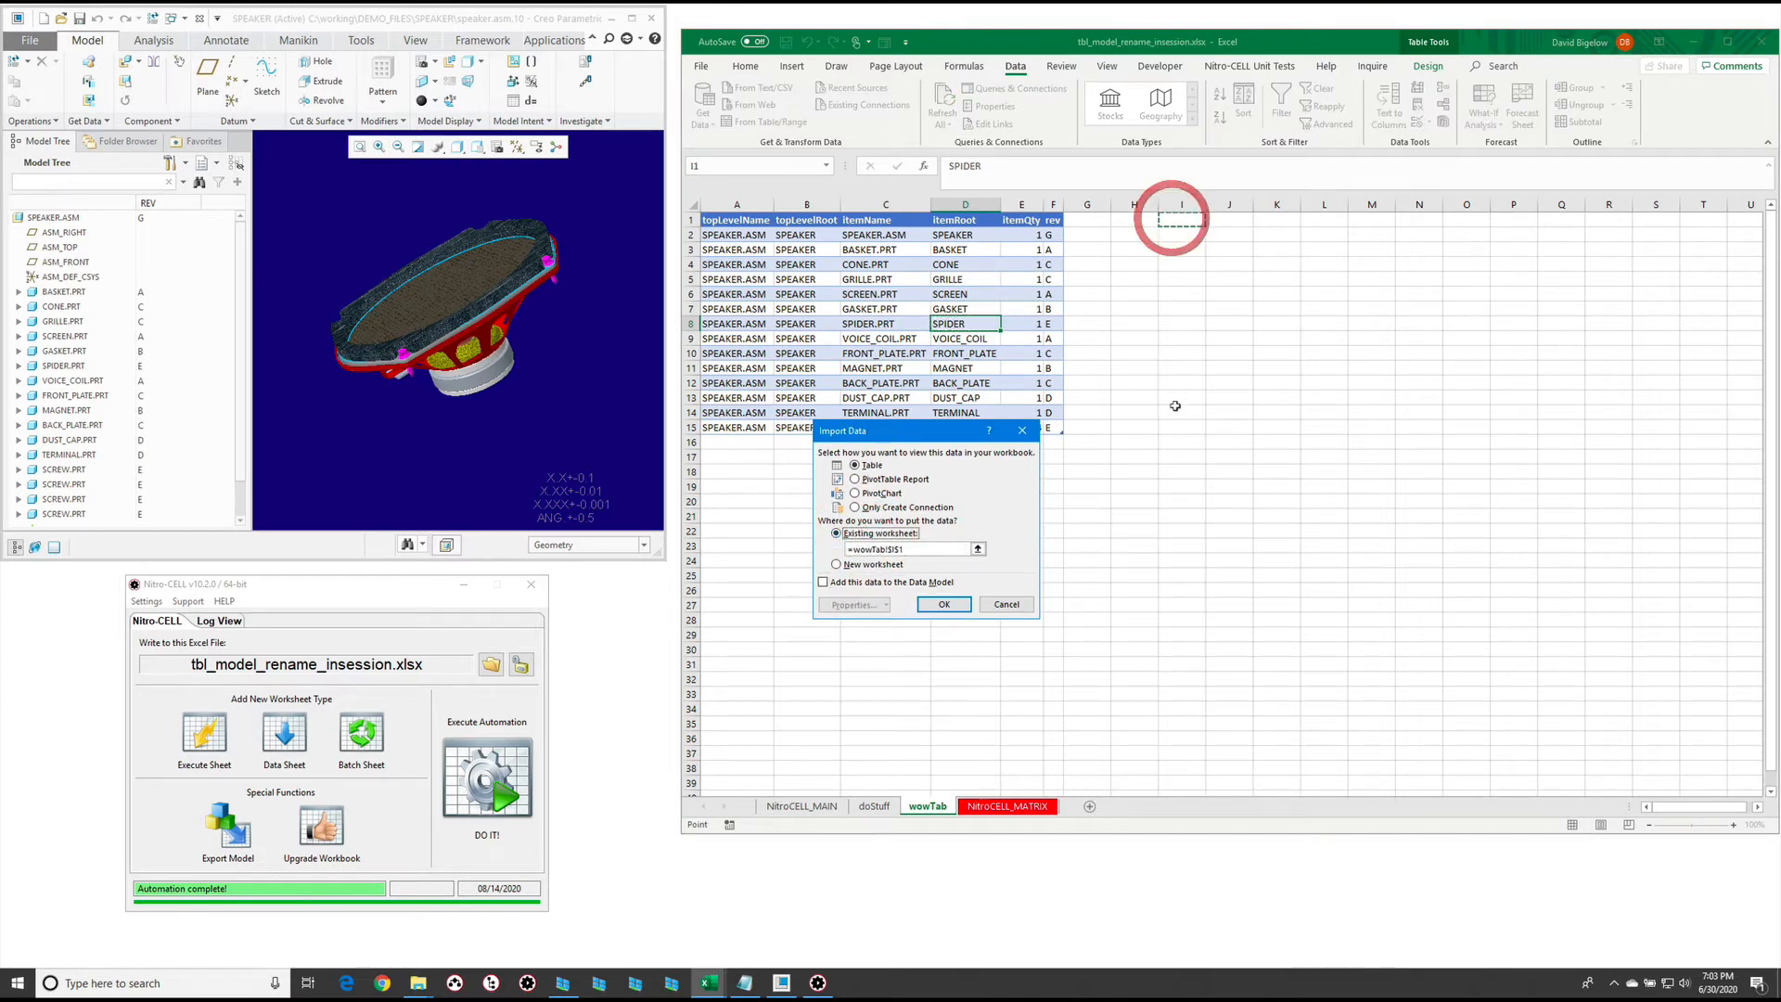
click(938, 603)
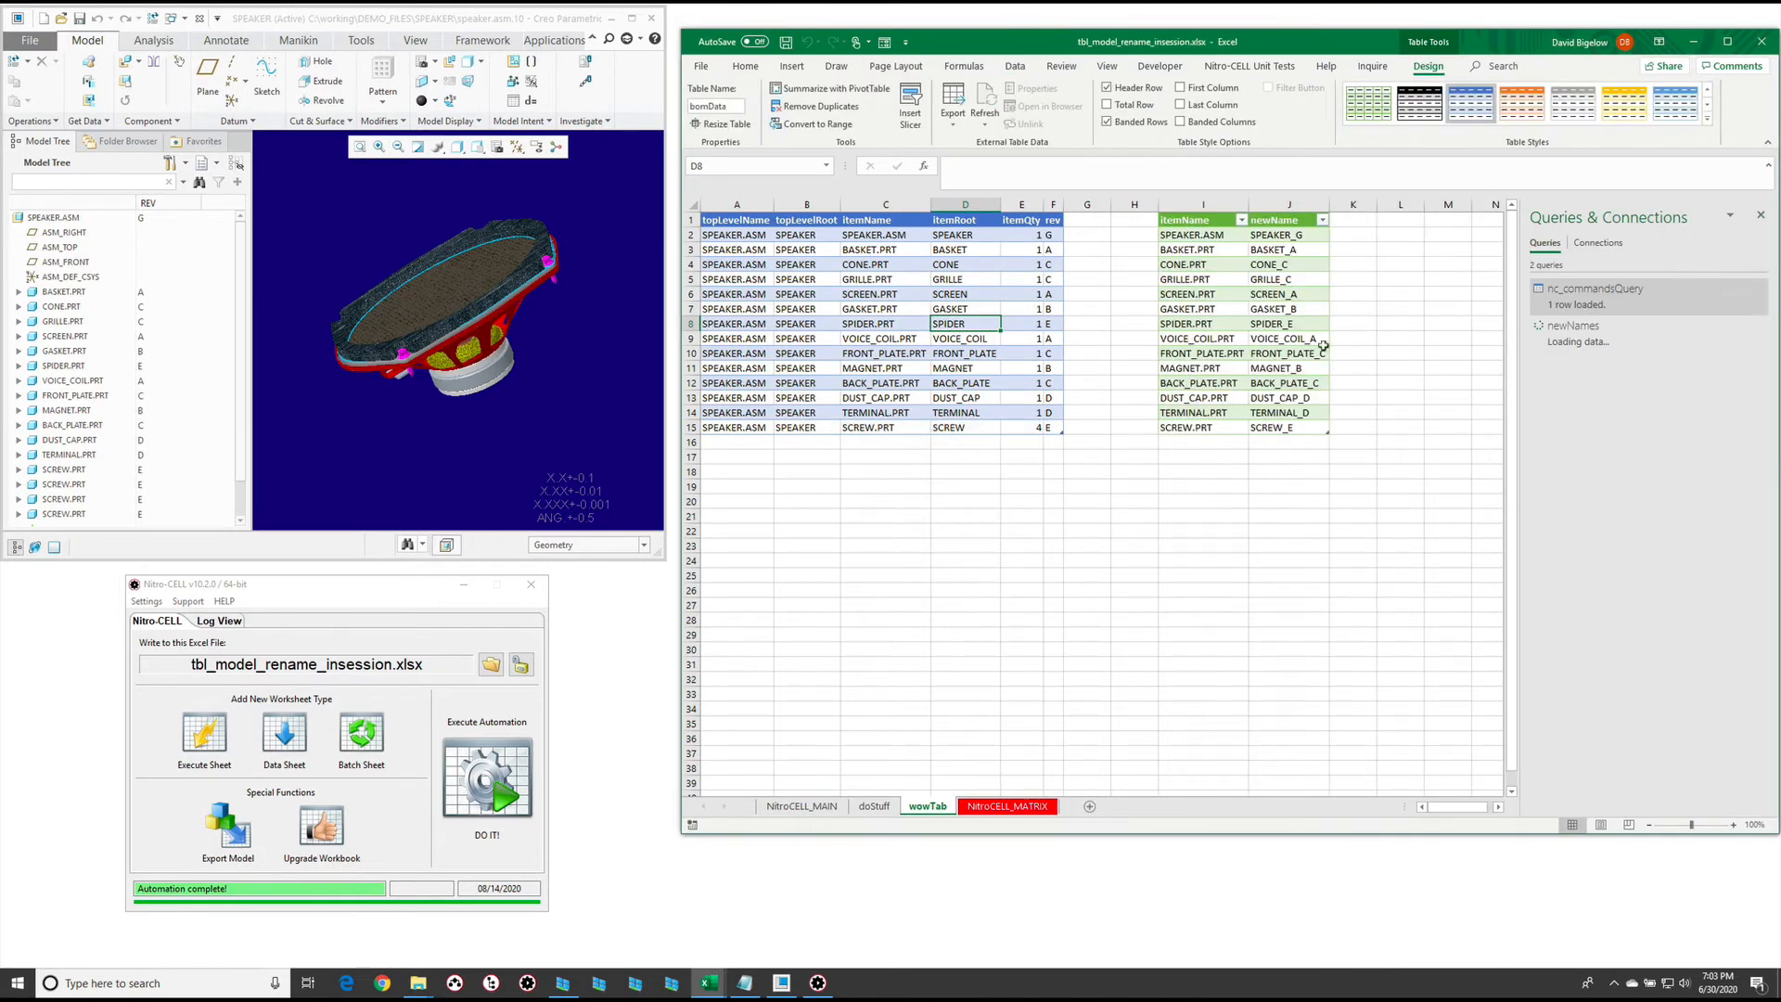
click(1431, 394)
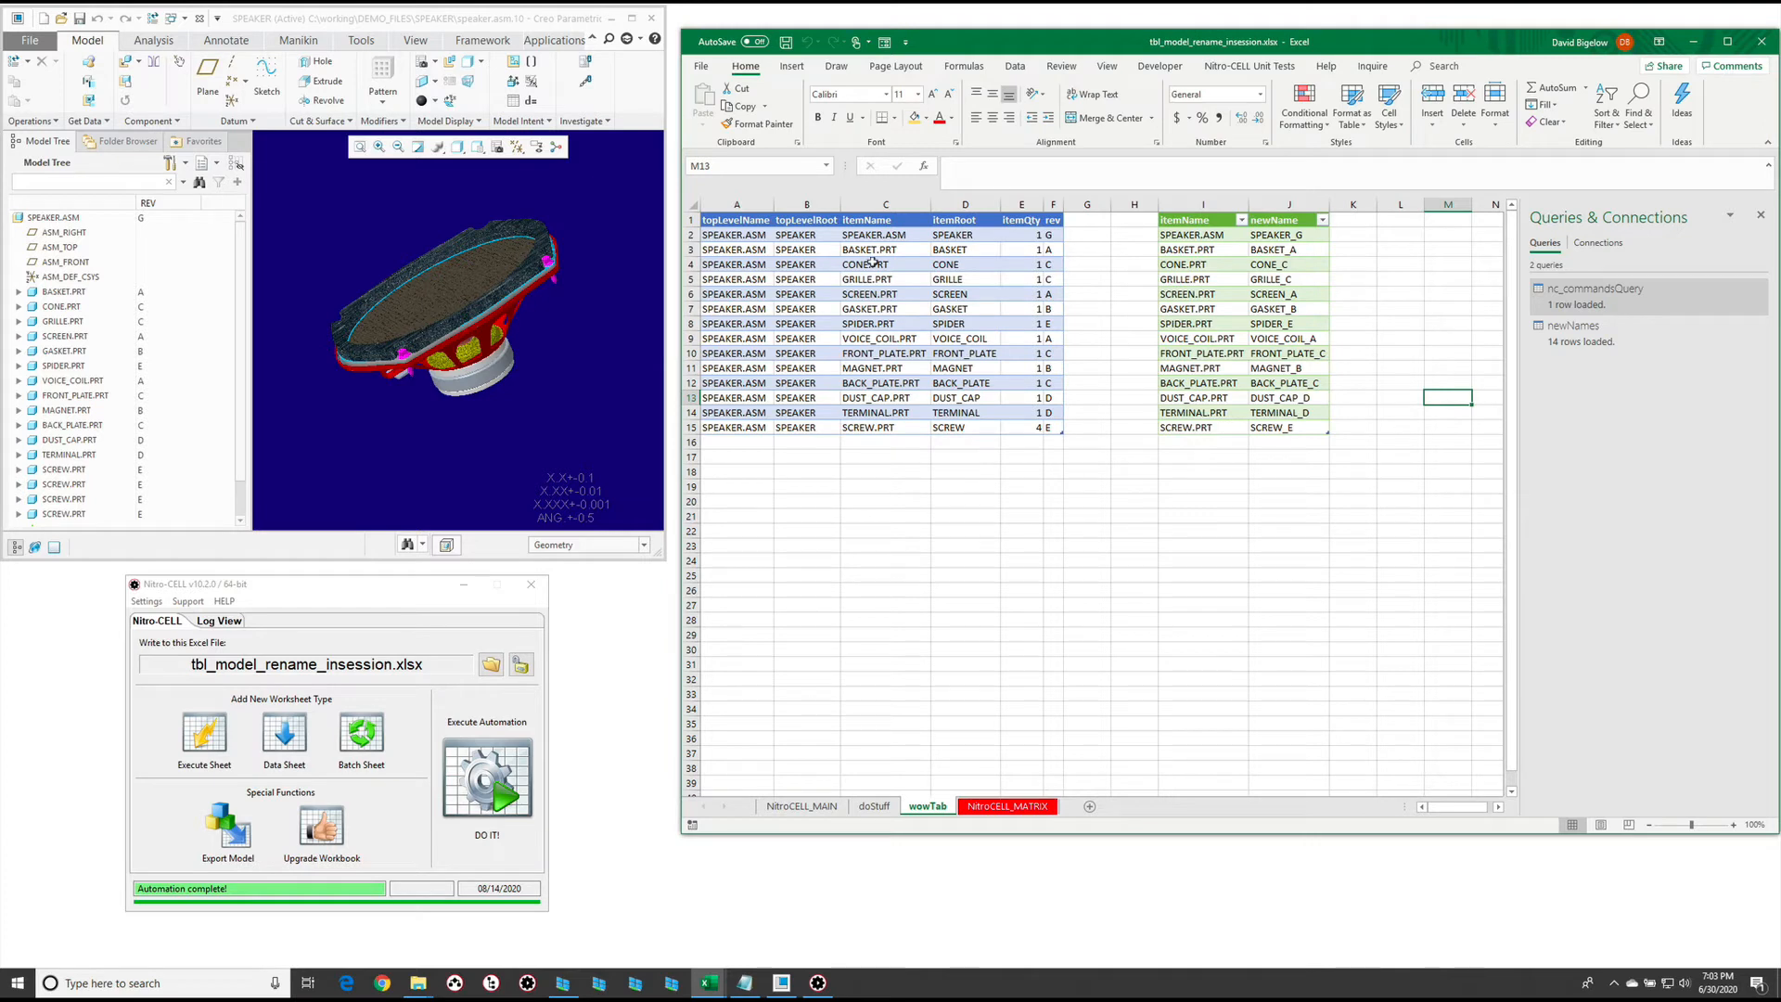
Set the rev of SPIDER.PRT in the bomData table to XX and refresh all queries
click(1296, 298)
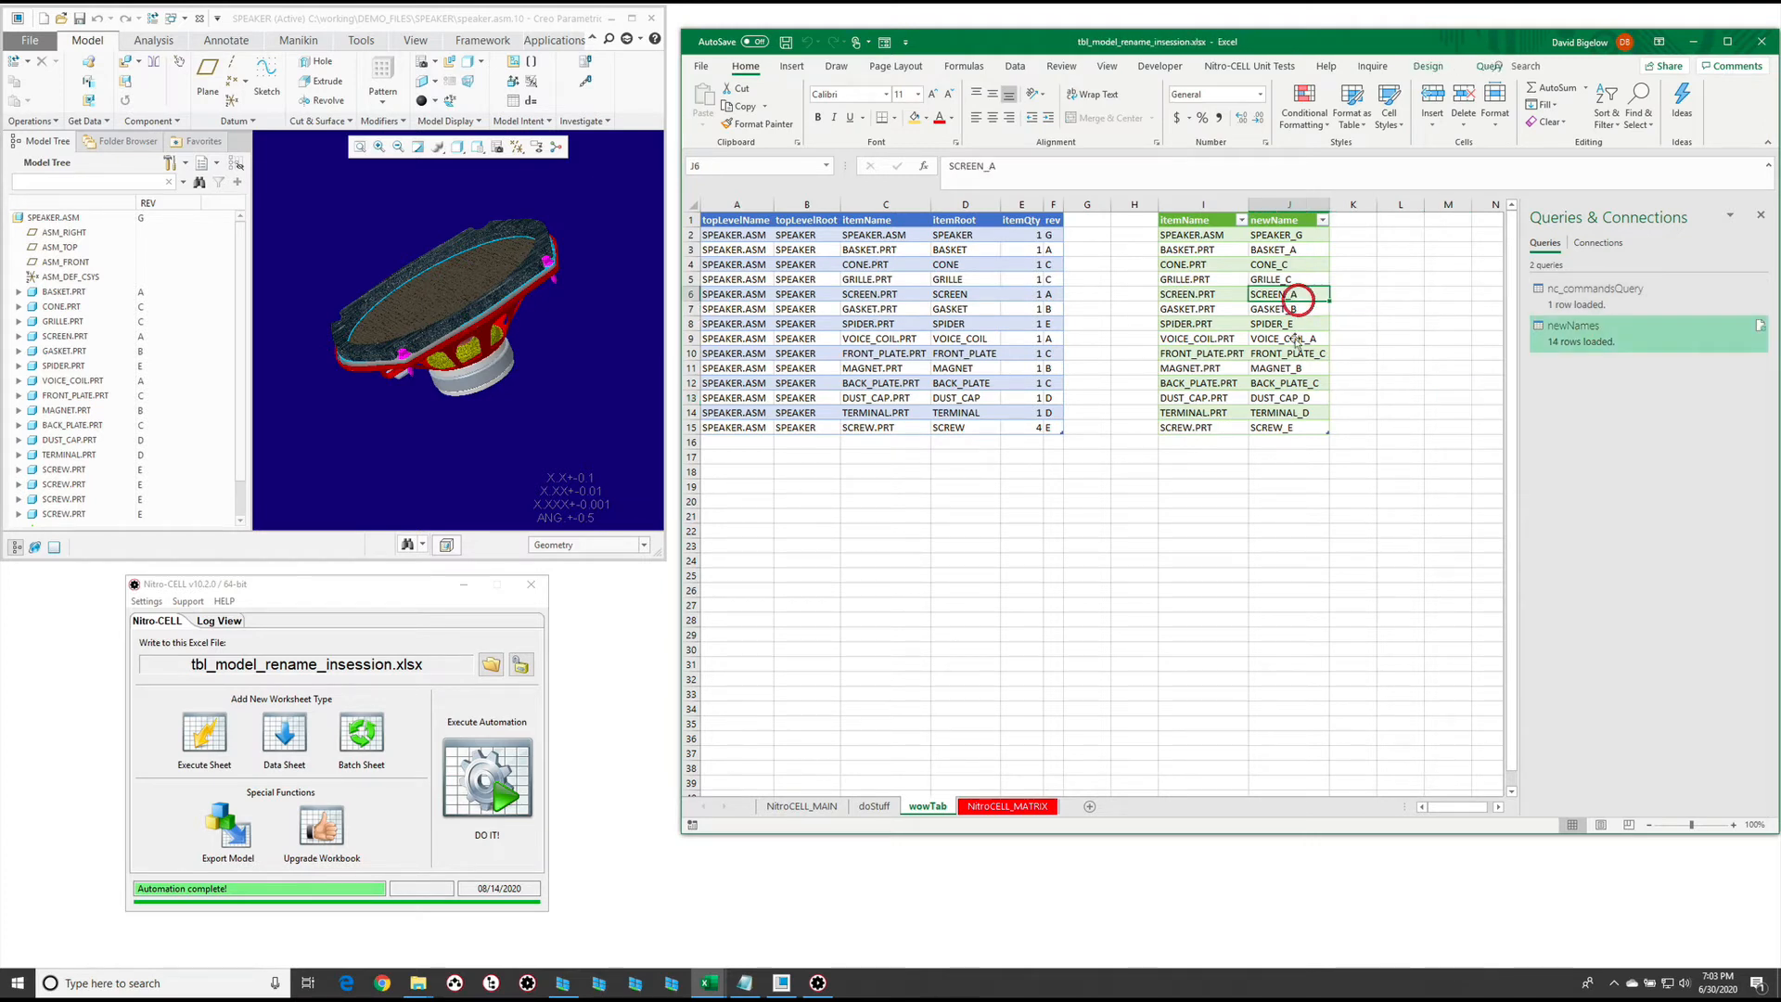
click(1048, 324)
double_click(1048, 324)
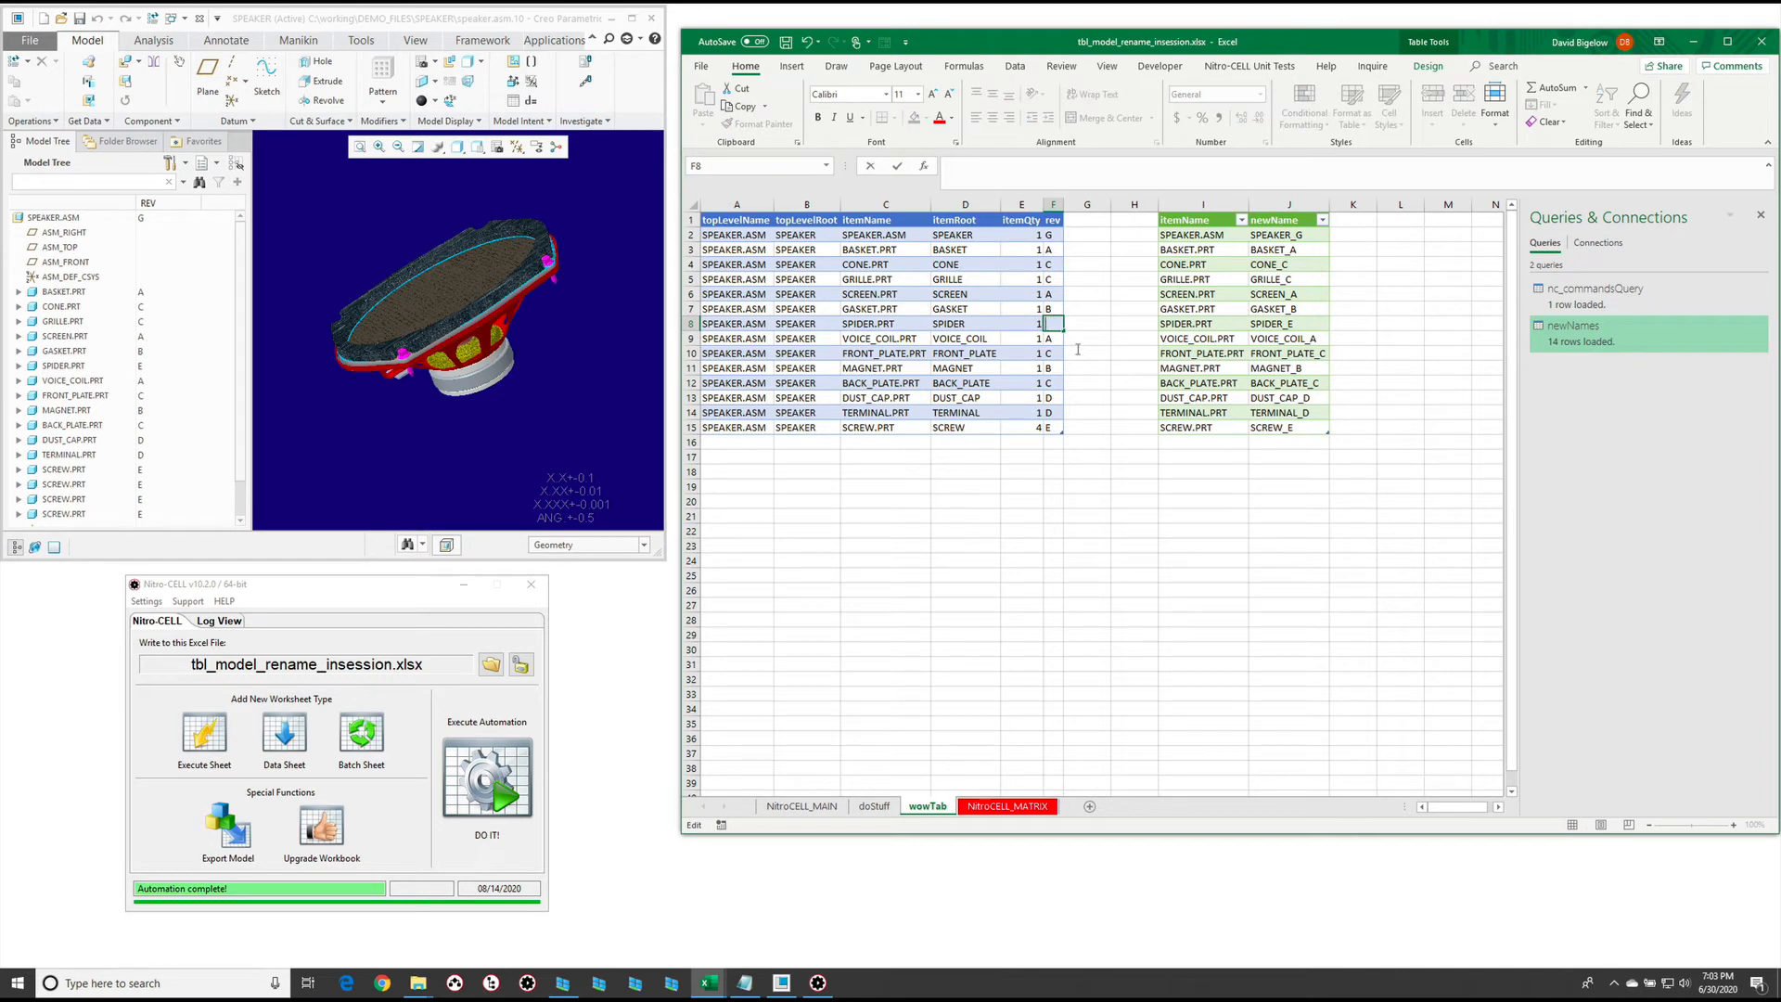
text(XX)
key(Return)
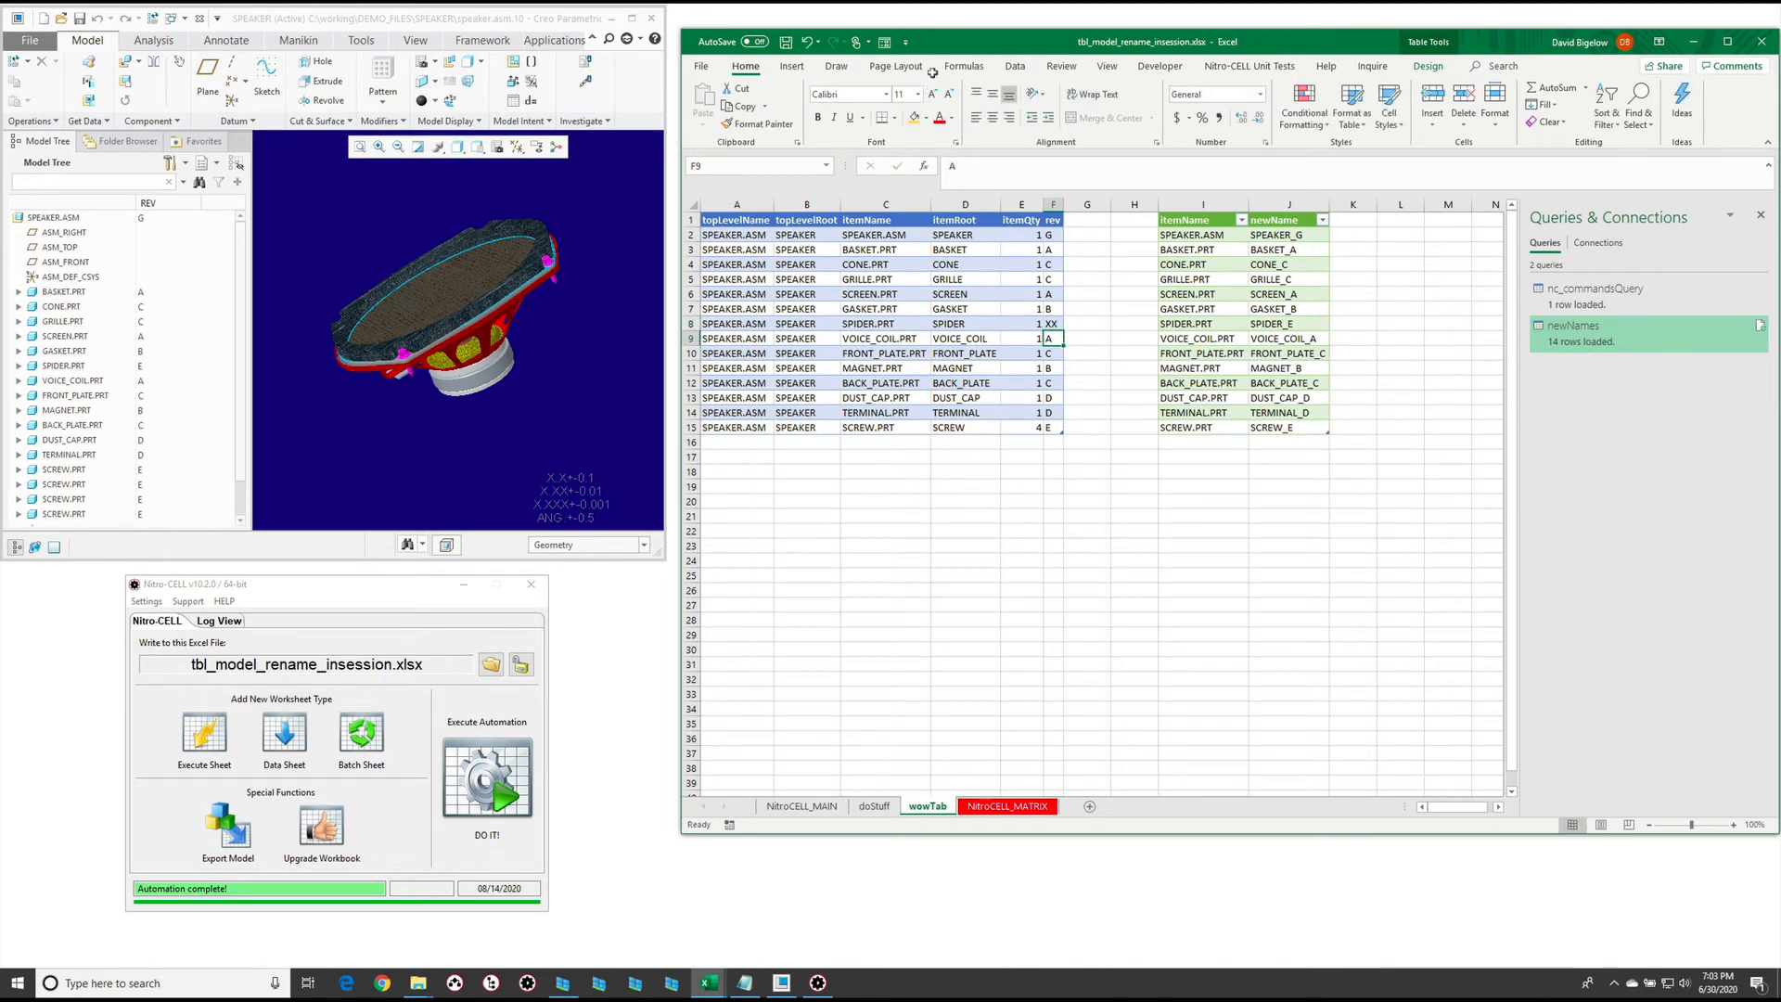
click(998, 65)
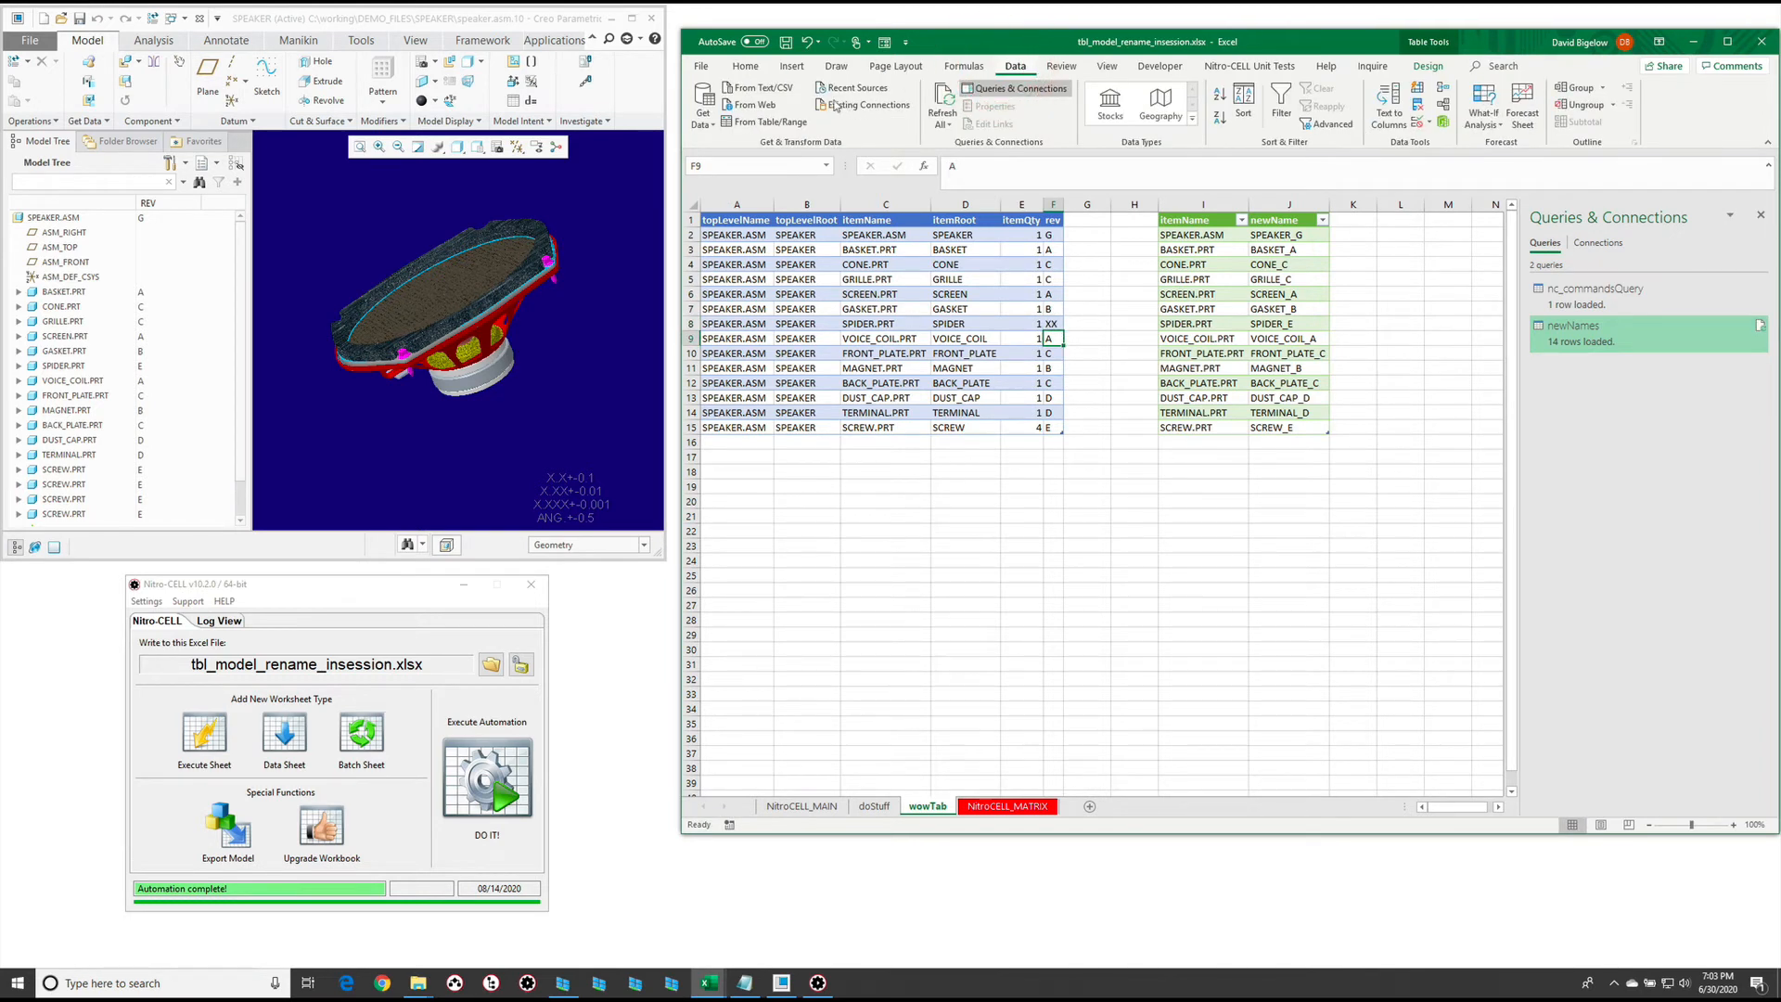
click(942, 98)
click(1280, 323)
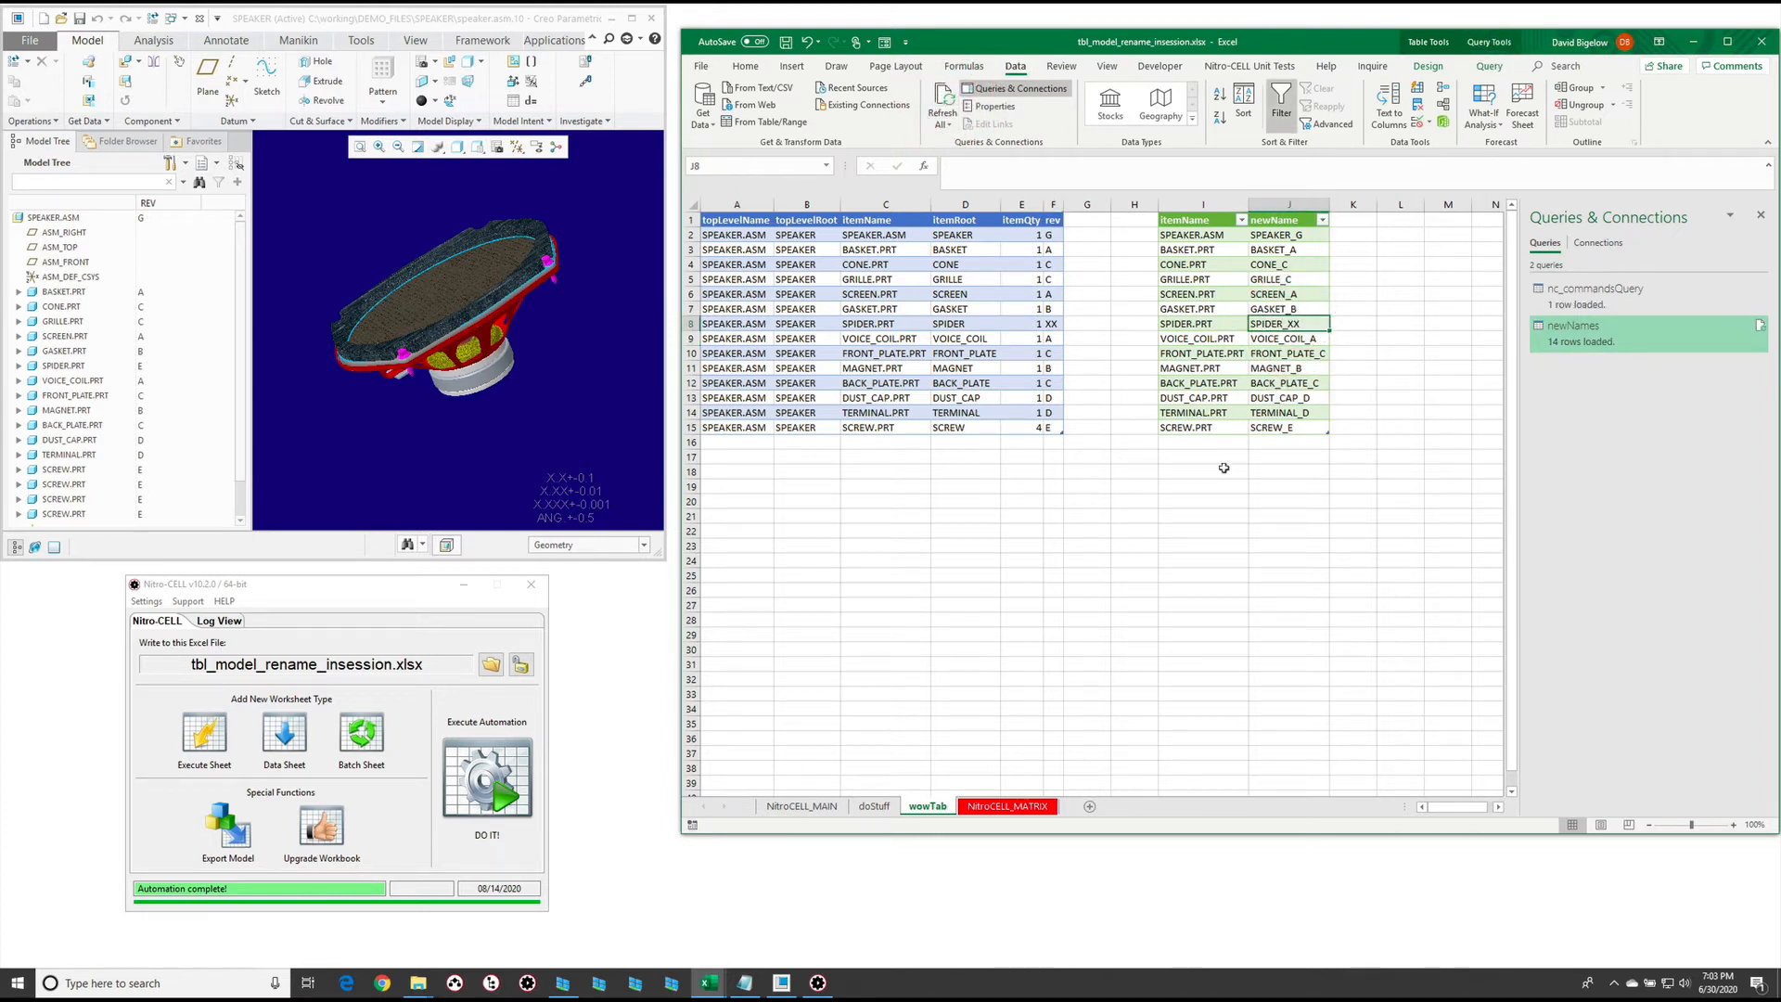
Copy the table name of the green newNames query table on the wowTab sheet
click(873, 806)
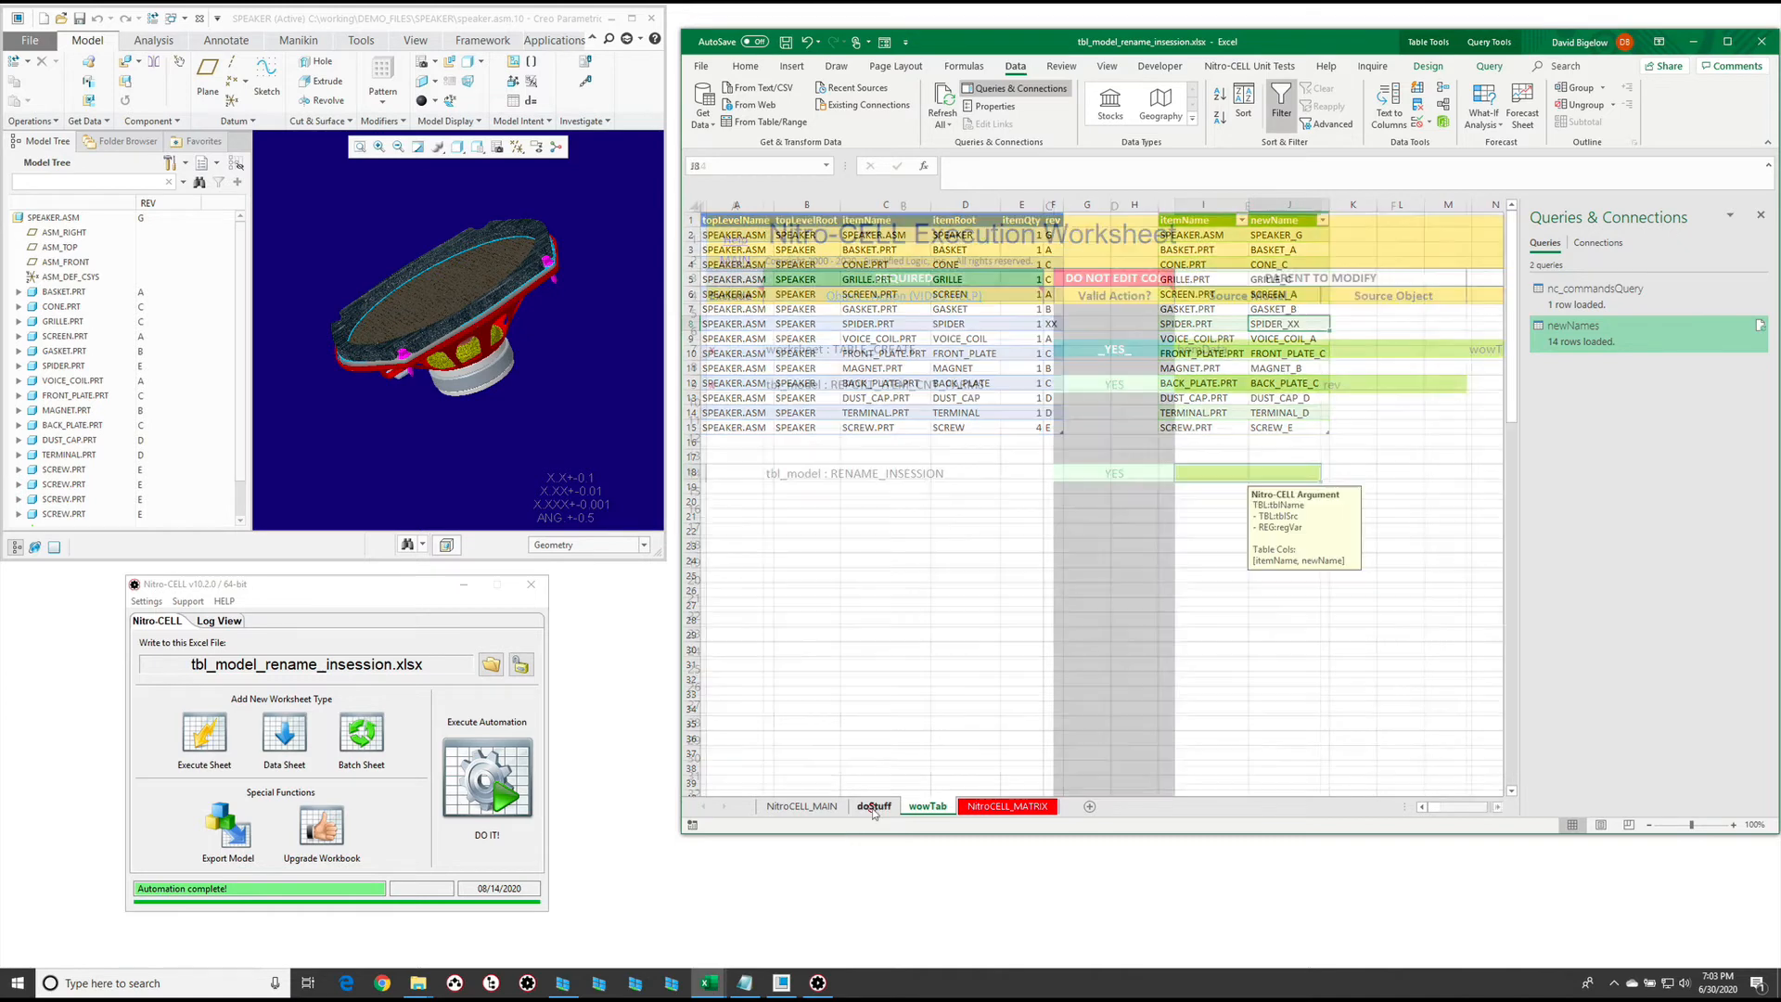
click(930, 804)
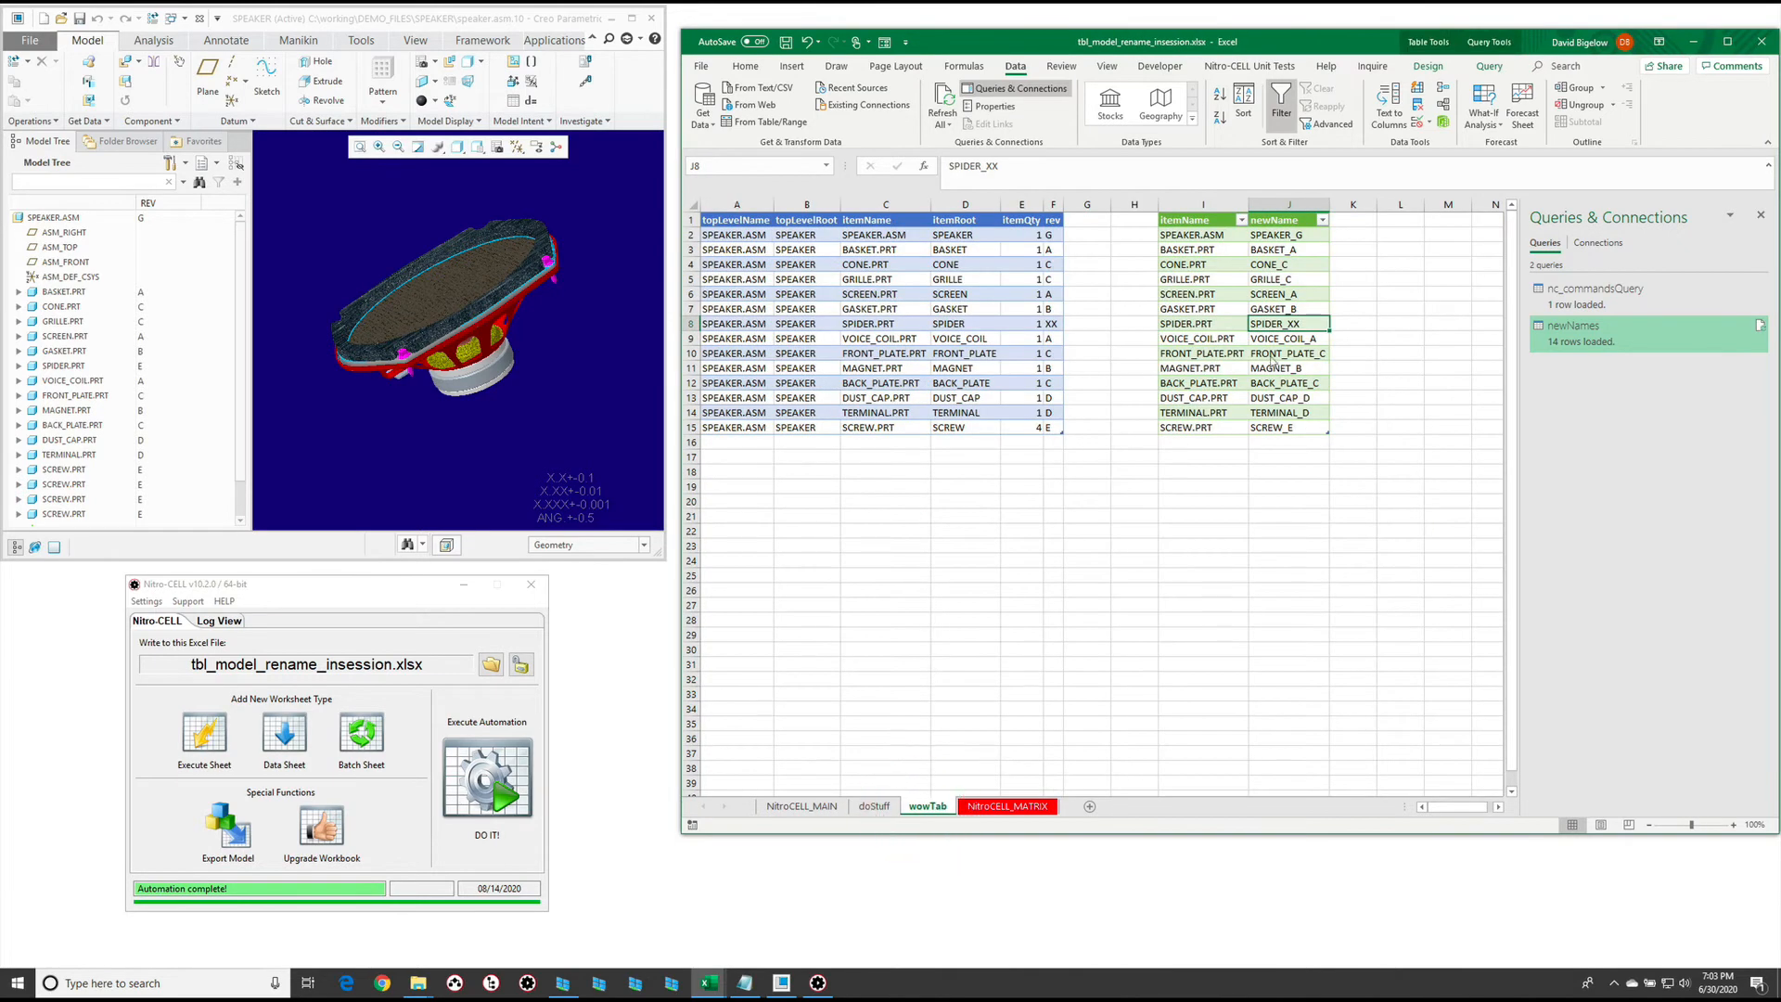
click(1428, 66)
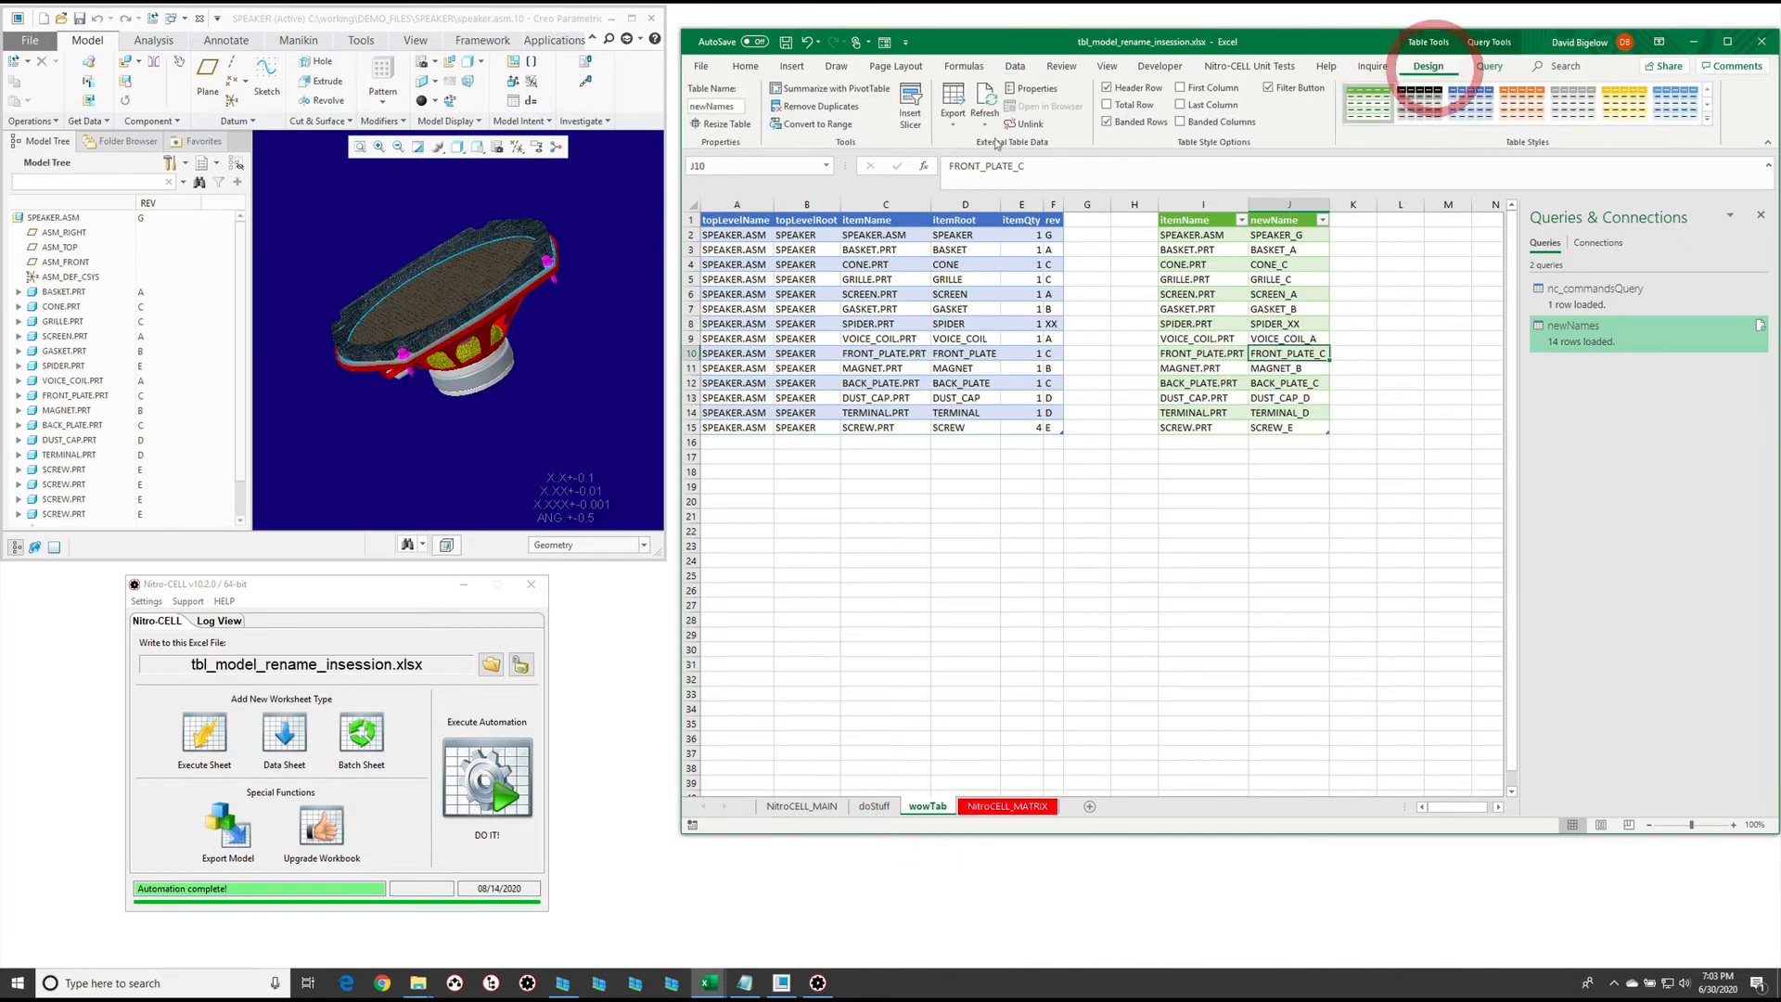
click(732, 106)
click(734, 106)
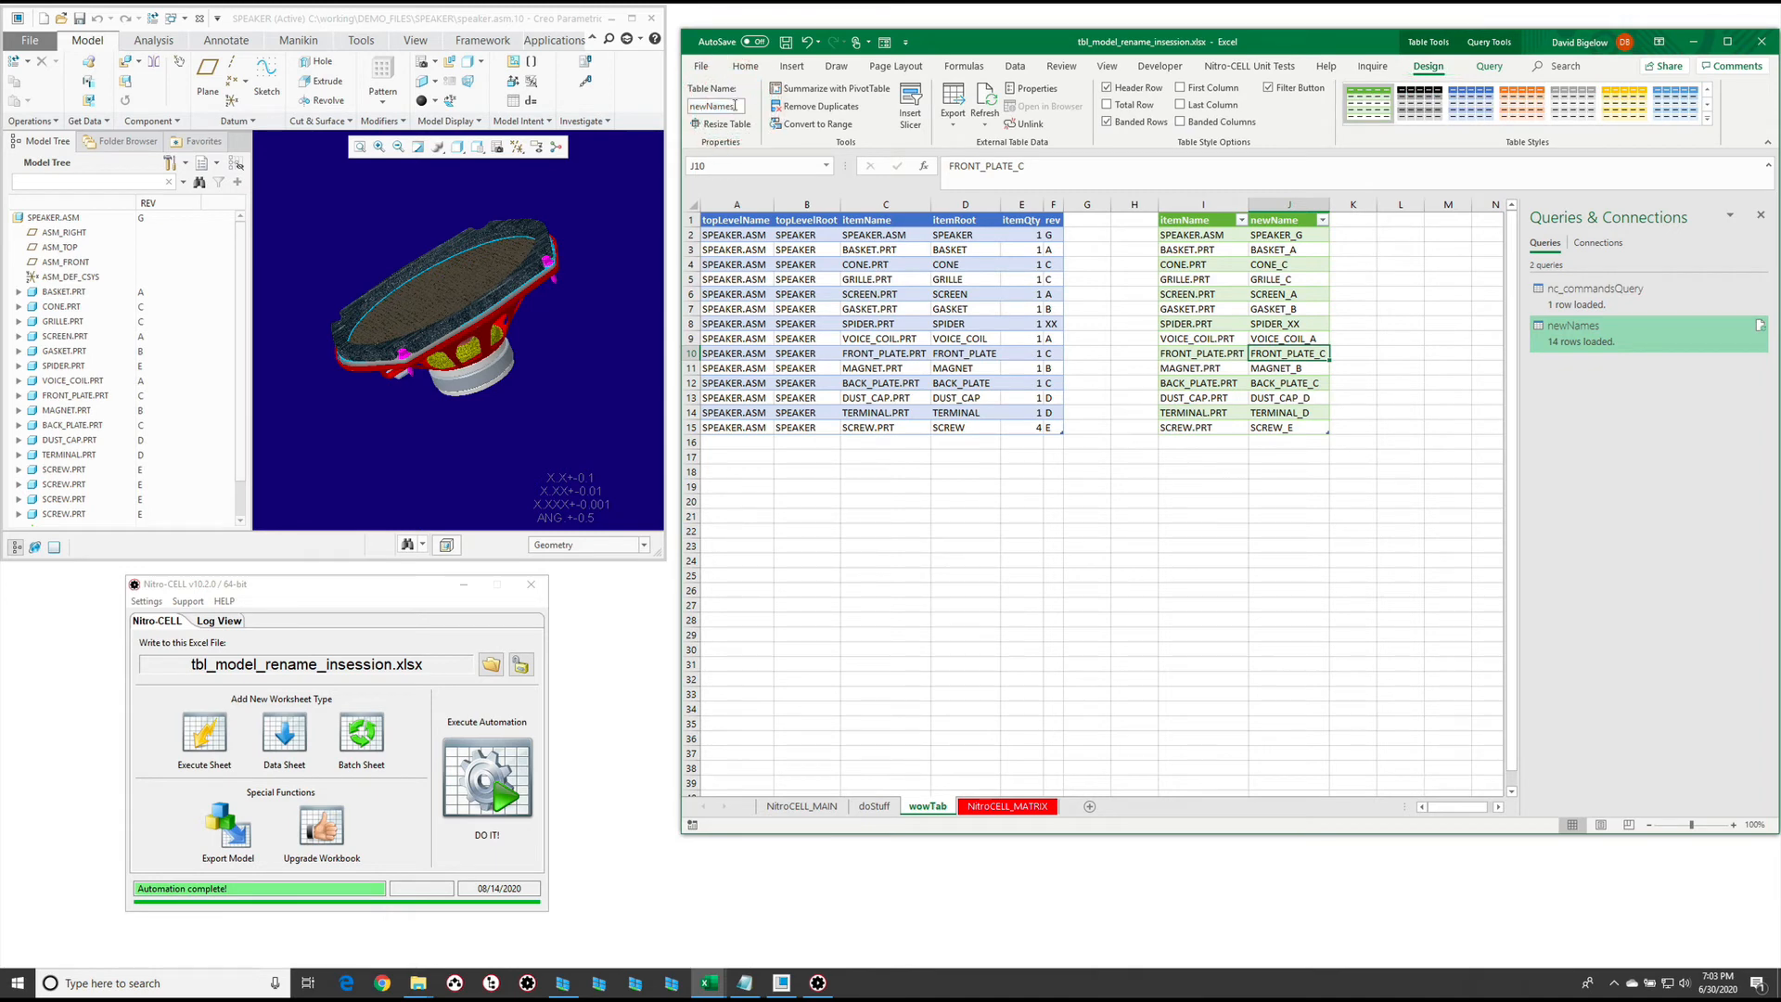
drag(737, 105, 656, 100)
click(722, 105)
double_click(721, 105)
key(ctrl+c)
key(Escape)
Enter TBL:newNames as the source model of the RENAME_INSESSION row in cell E14 of doStuff
click(874, 806)
click(1235, 471)
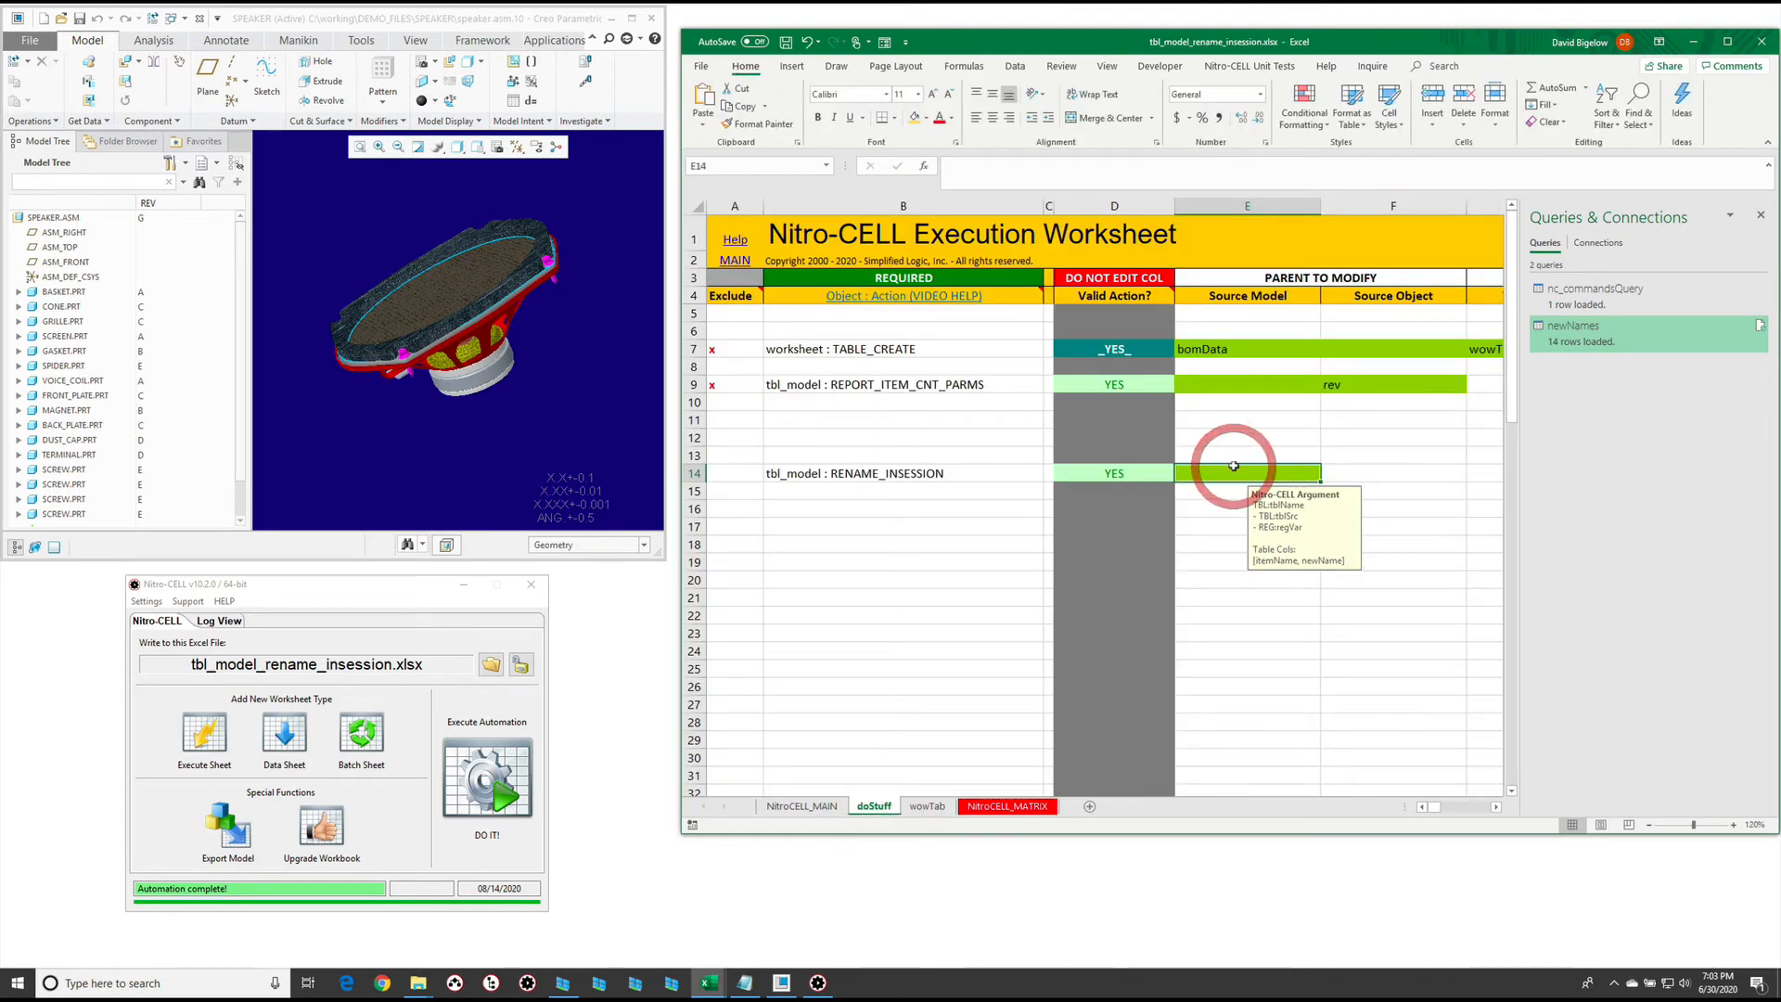
text(T)
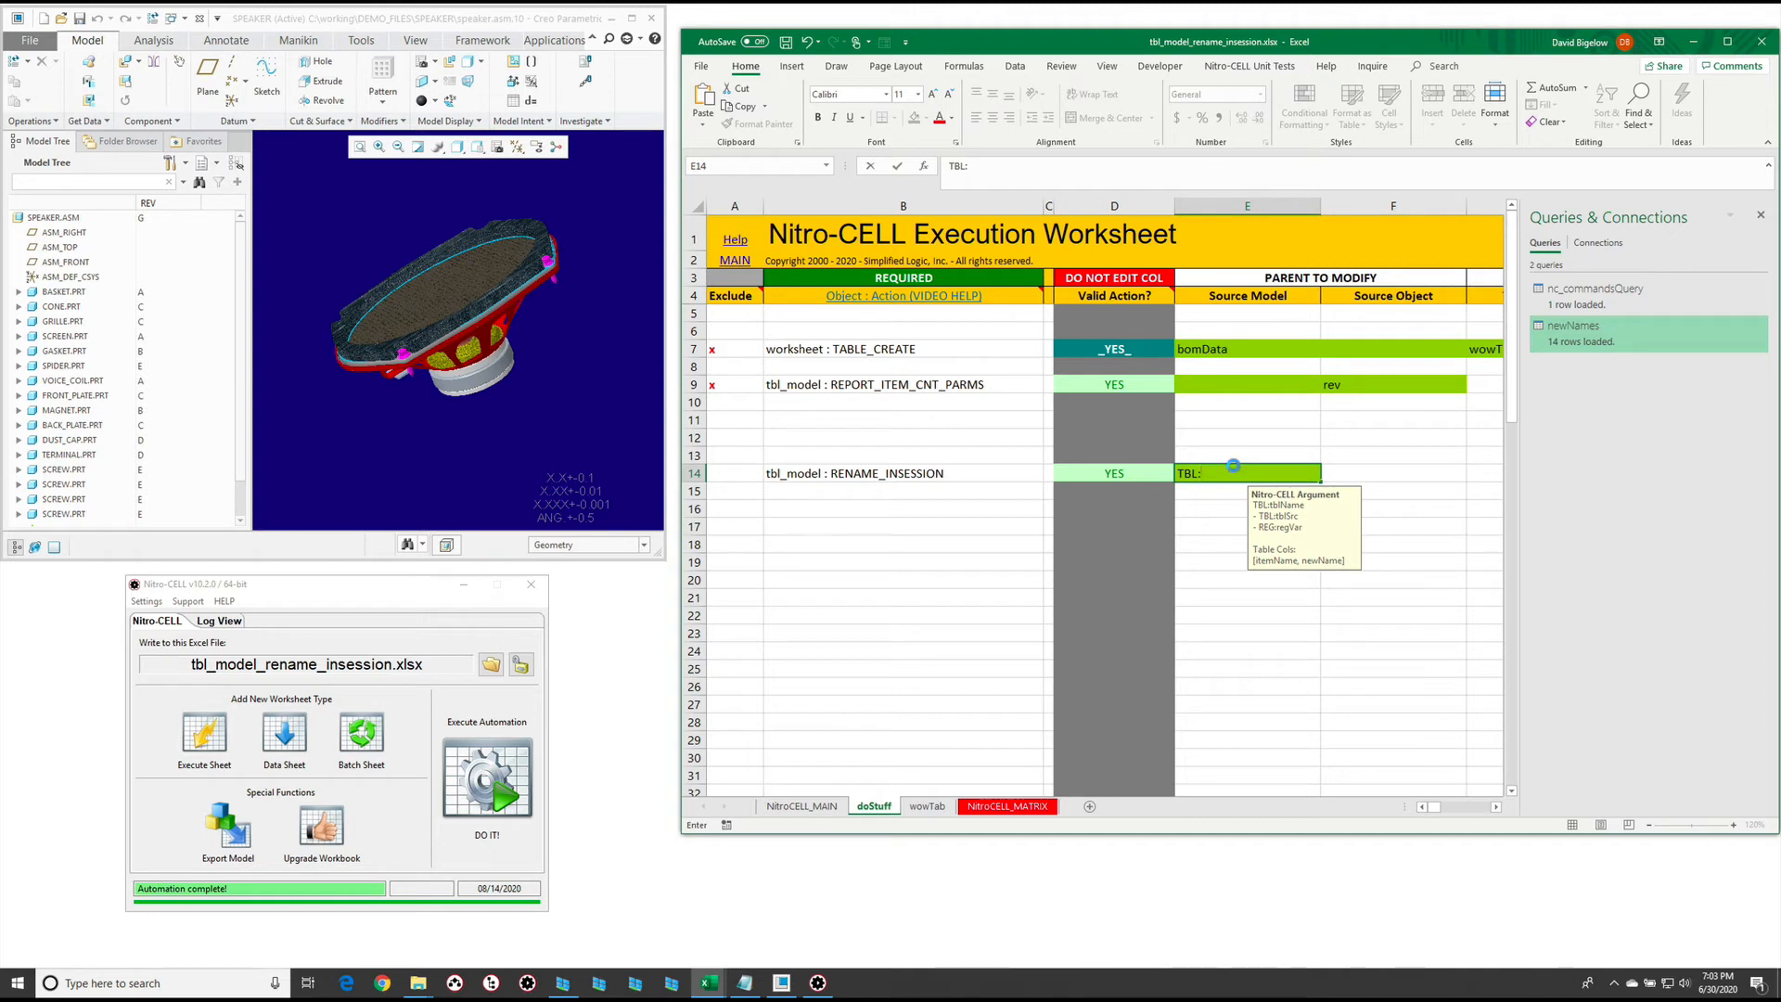
text(BL:)
key(ctrl+v)
key(Return)
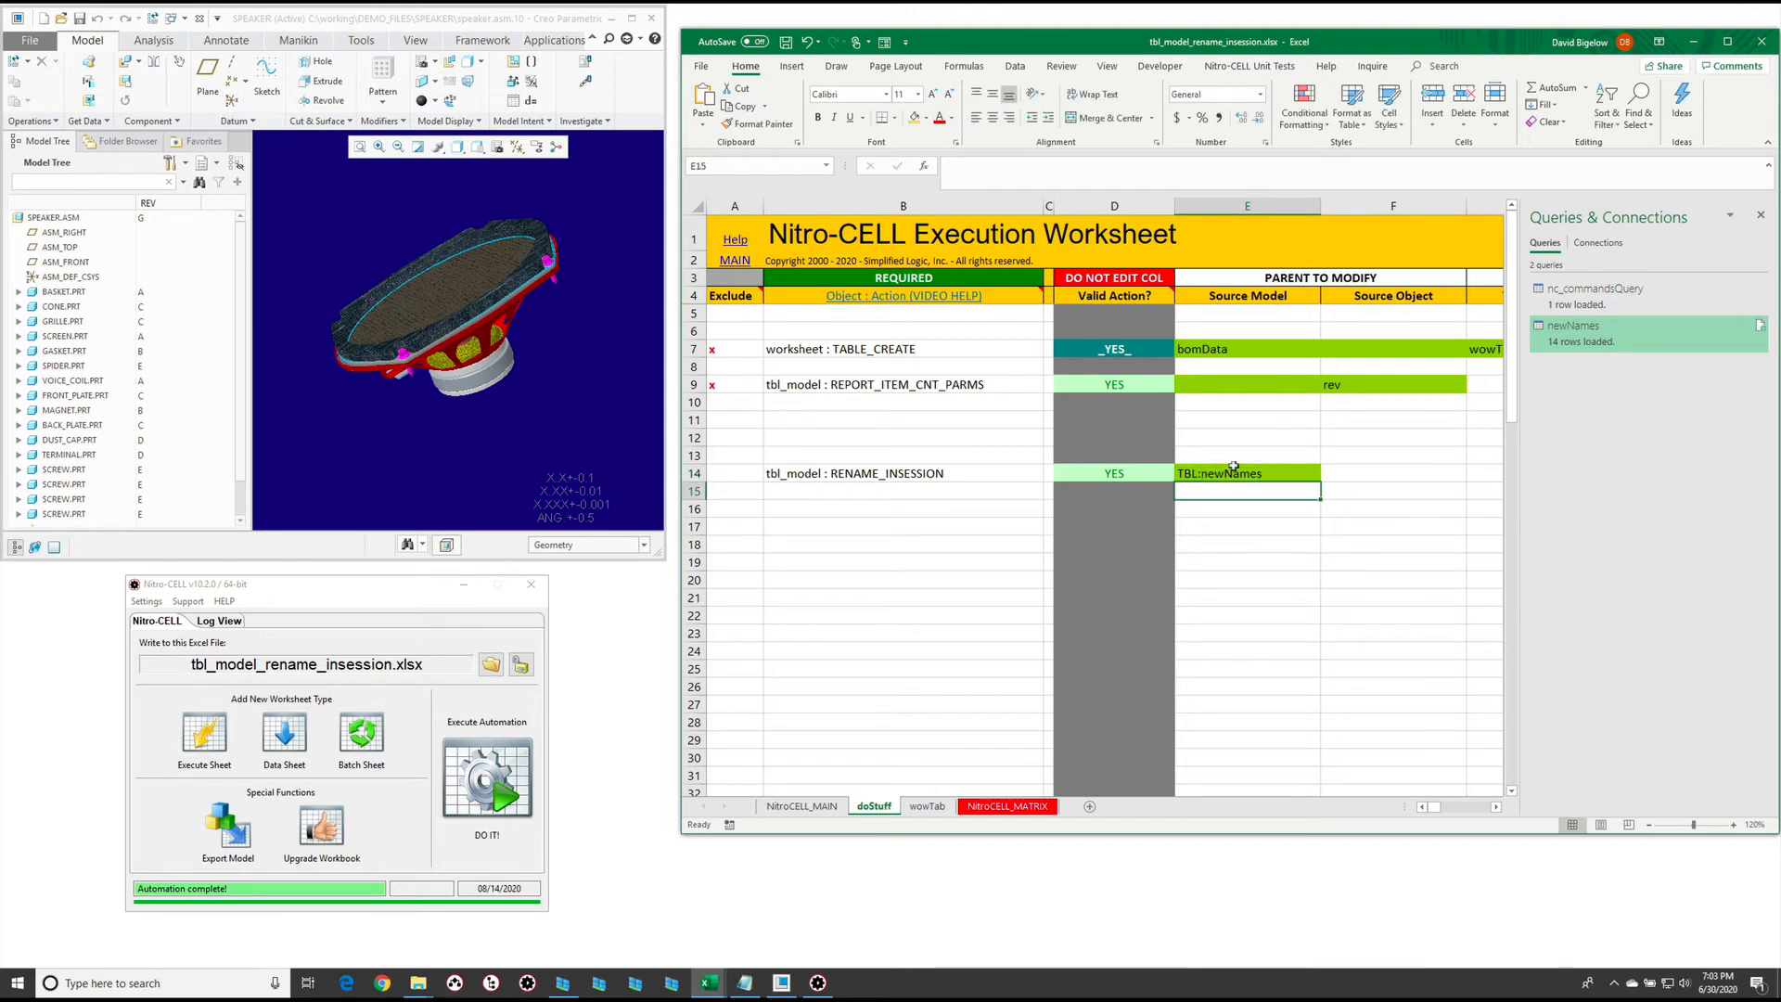
Close the queries pane and add the worksheet : REFRESH_ALL action in cell B12 of the doStuff sheet
click(1762, 219)
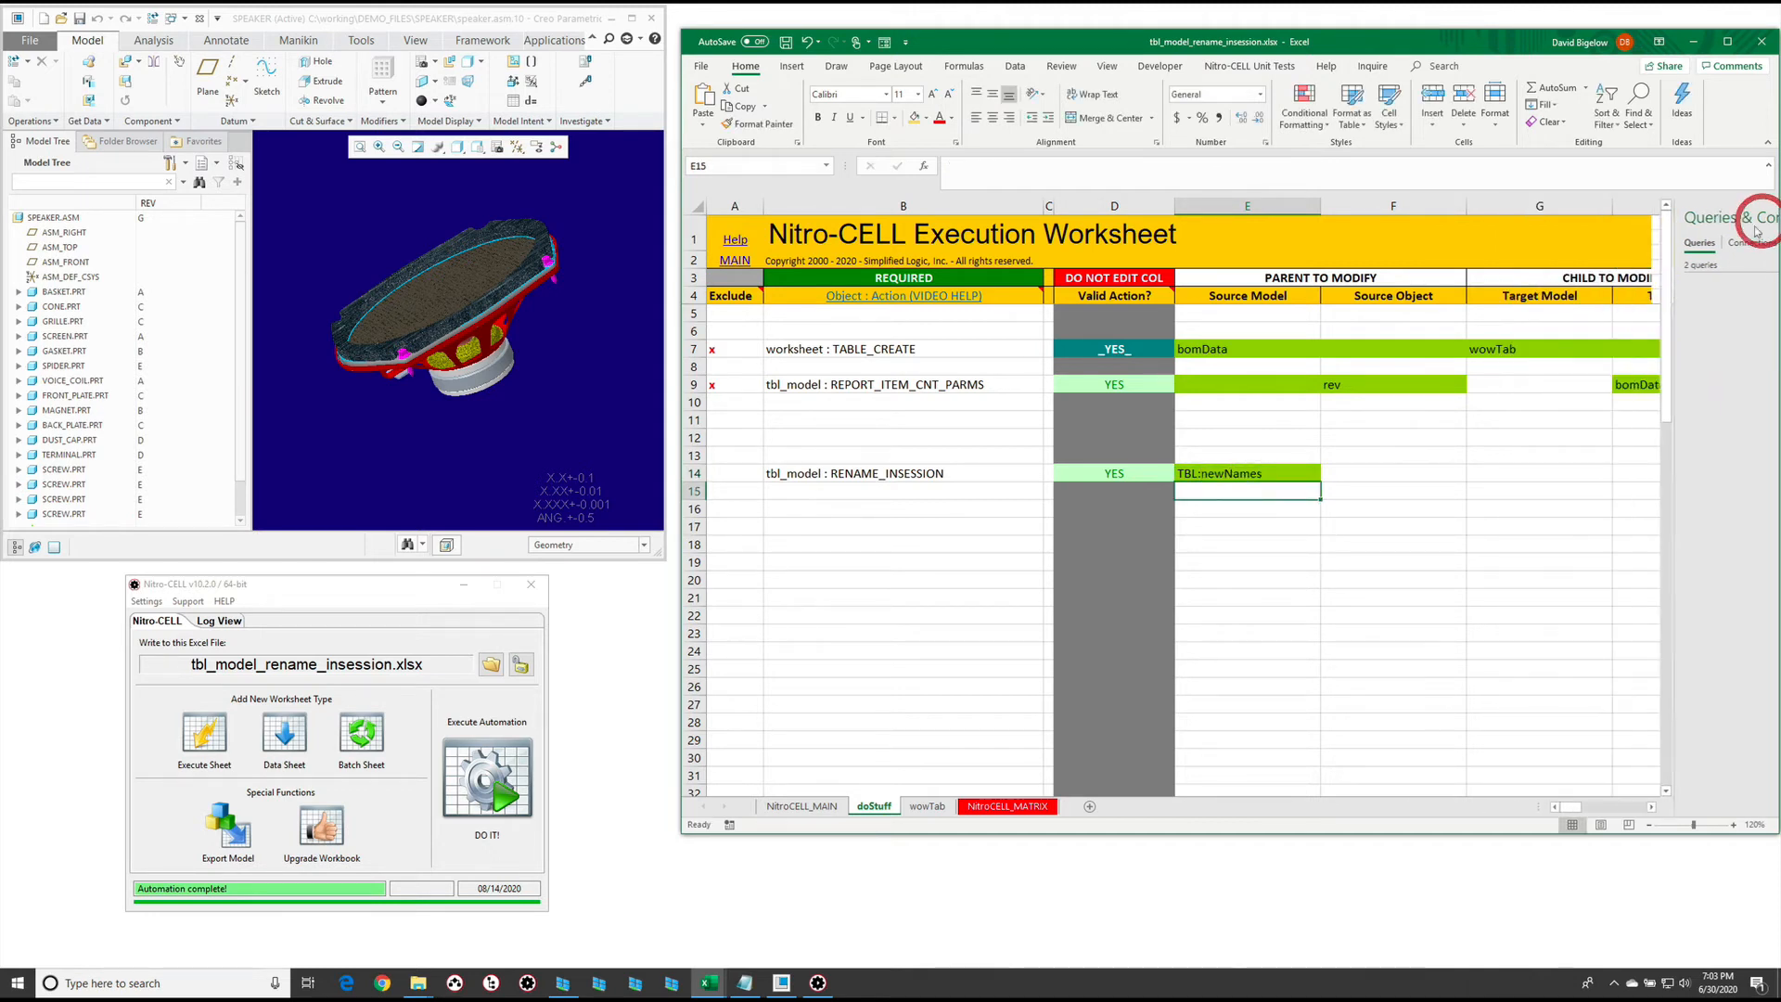
click(920, 439)
text(=nc)
key(Tab)
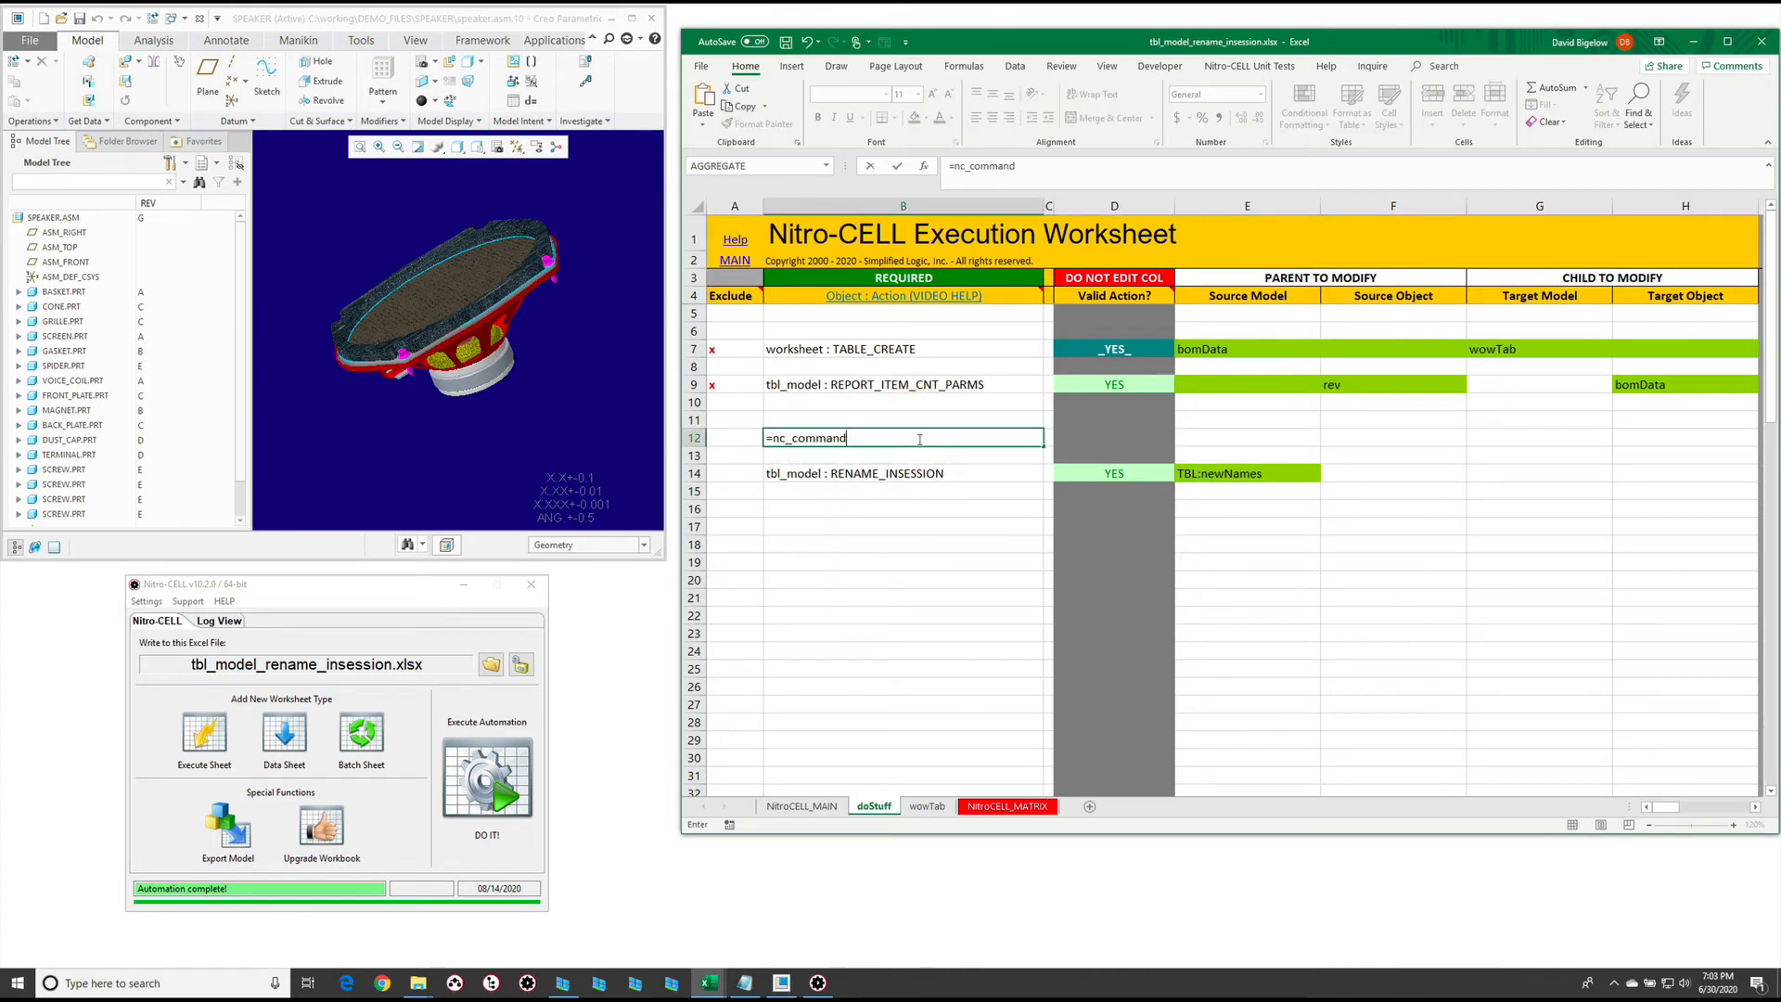
text([re)
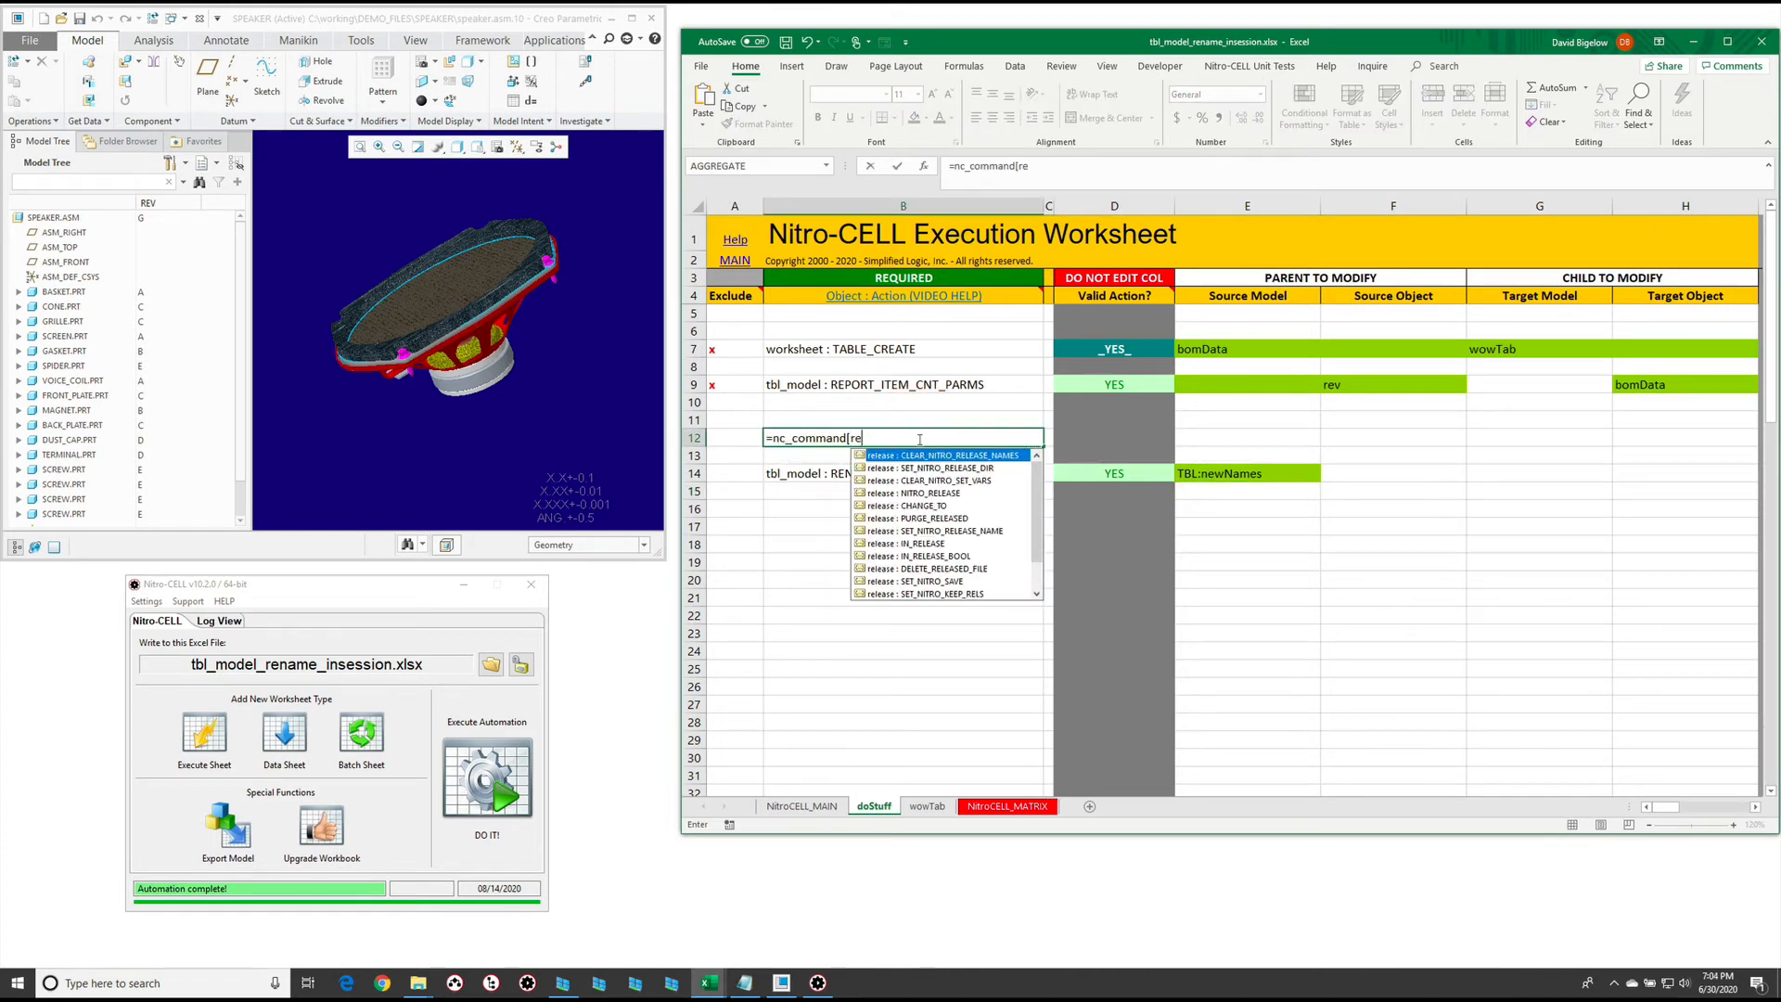
text(fres)
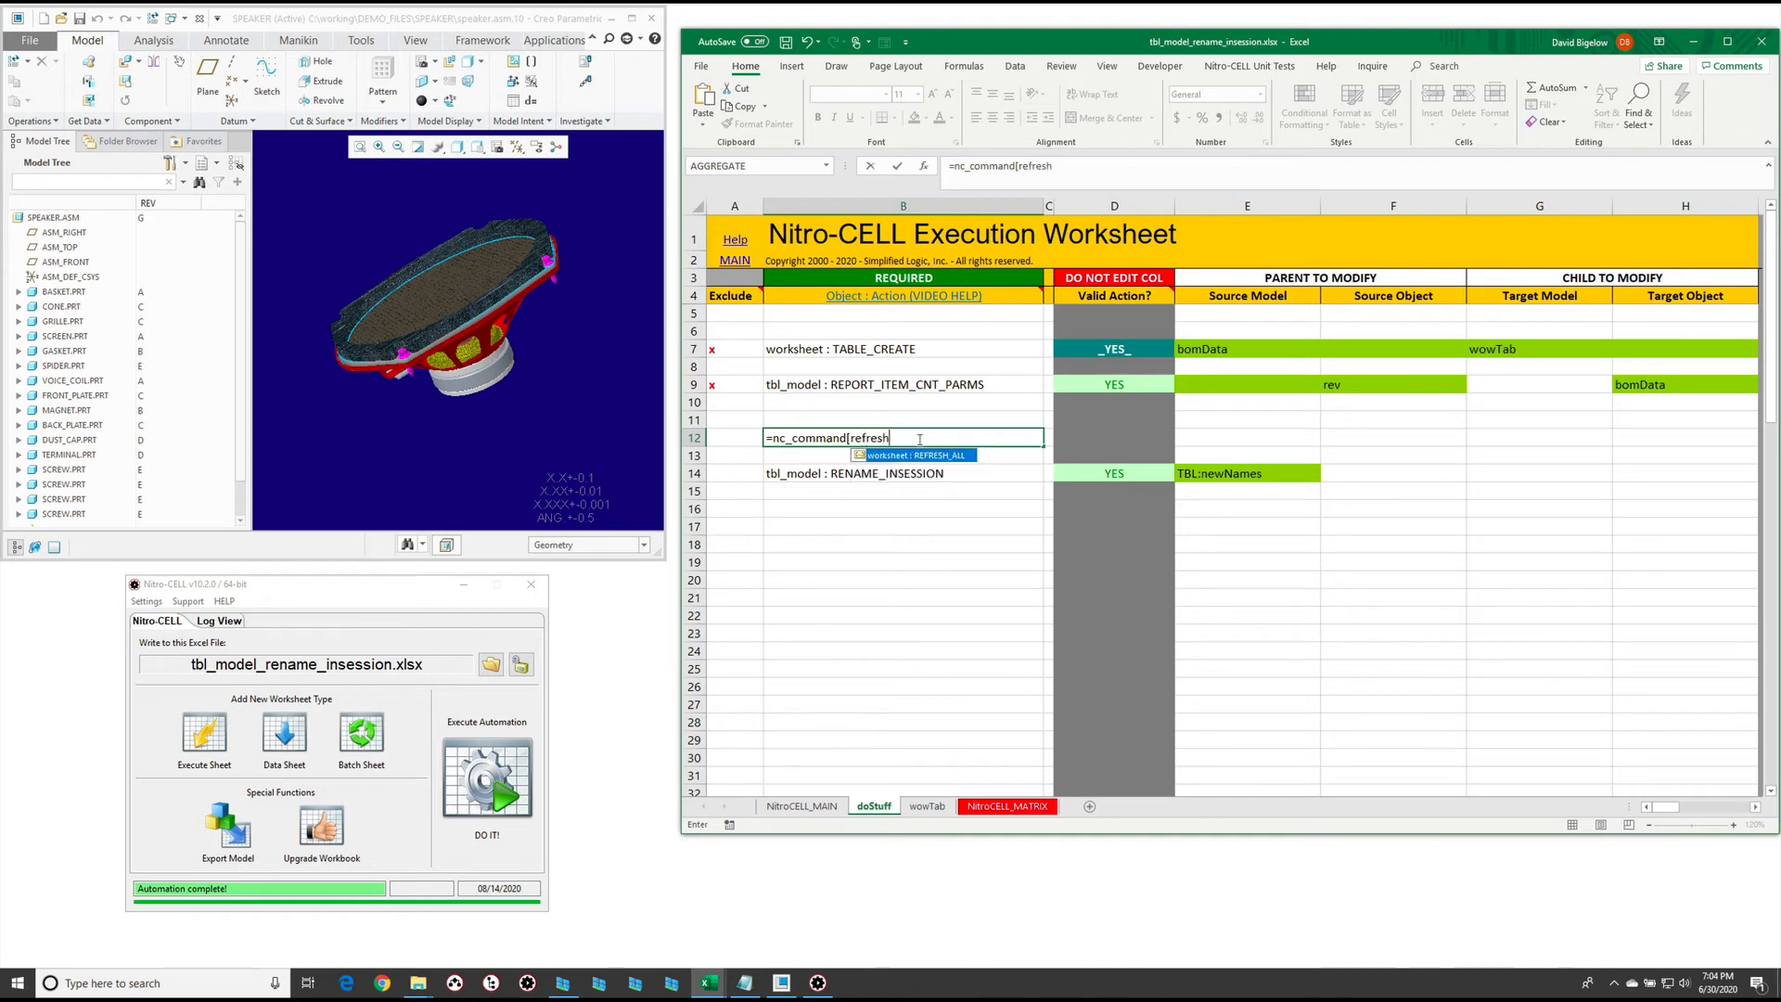
text(h)
key(Tab)
key(Return)
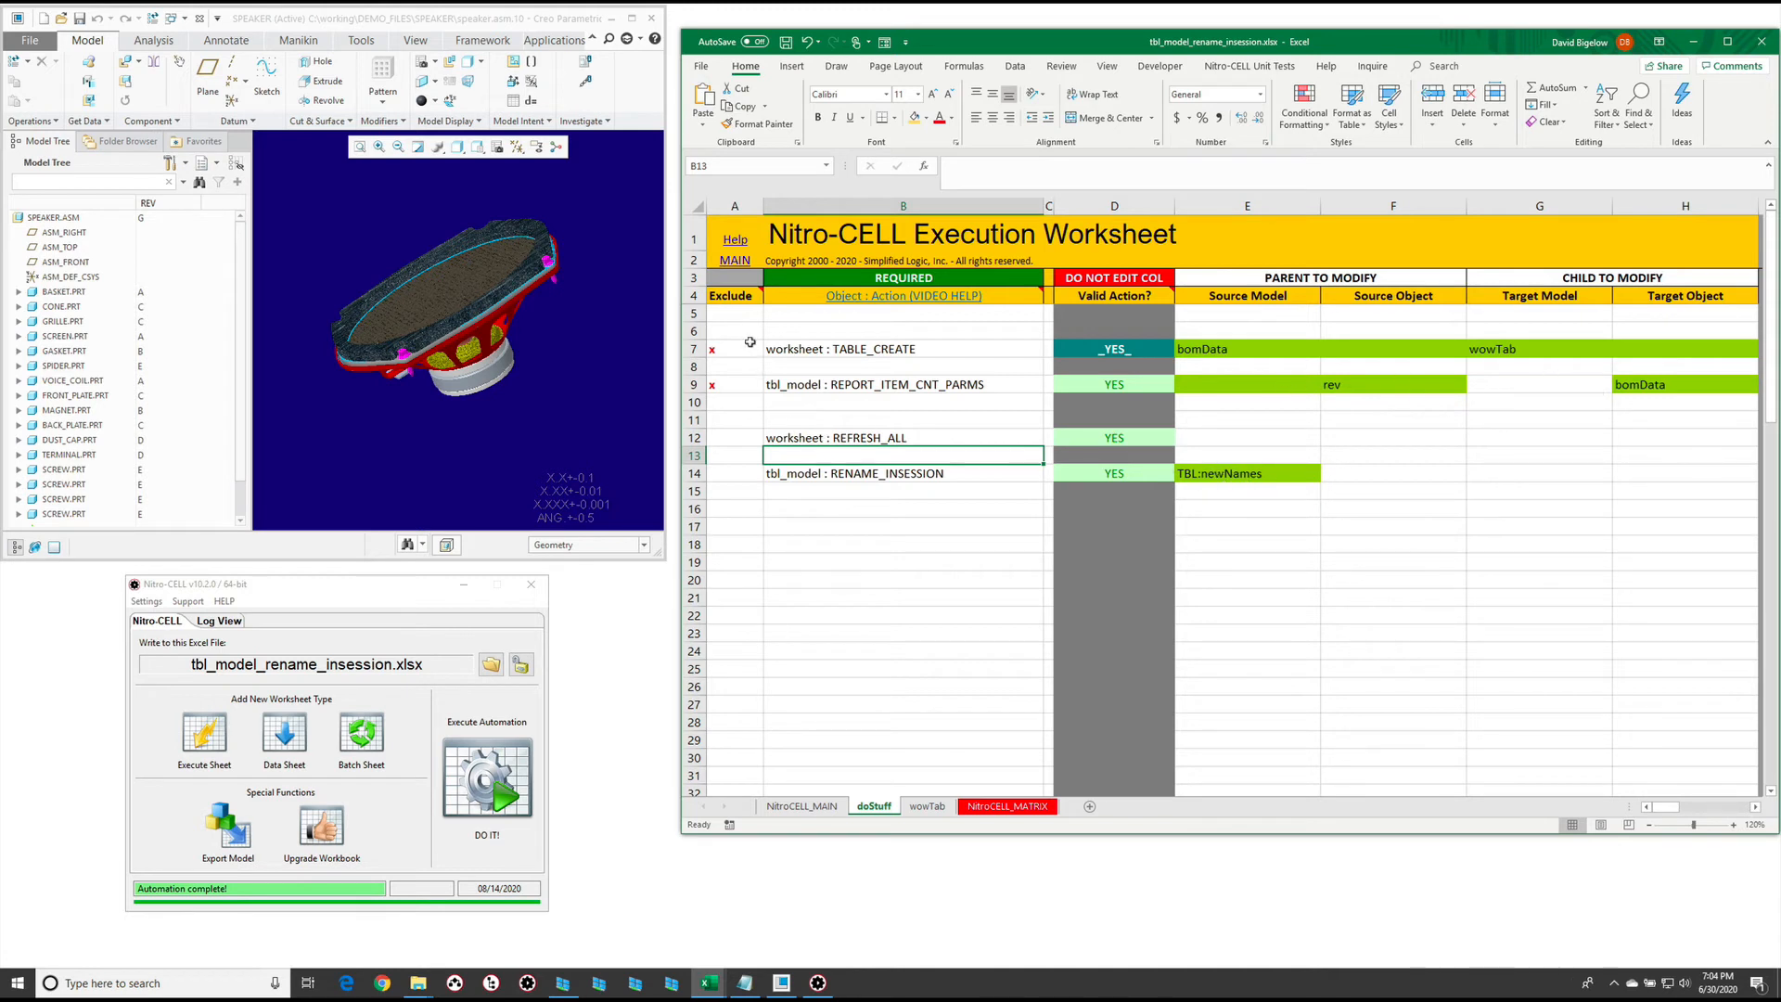
Clear the exclude marks from the TABLE_CREATE and REPORT_ITEM_CNT_PARMS rows and run the Nitro-CELL automation
drag(739, 350, 740, 383)
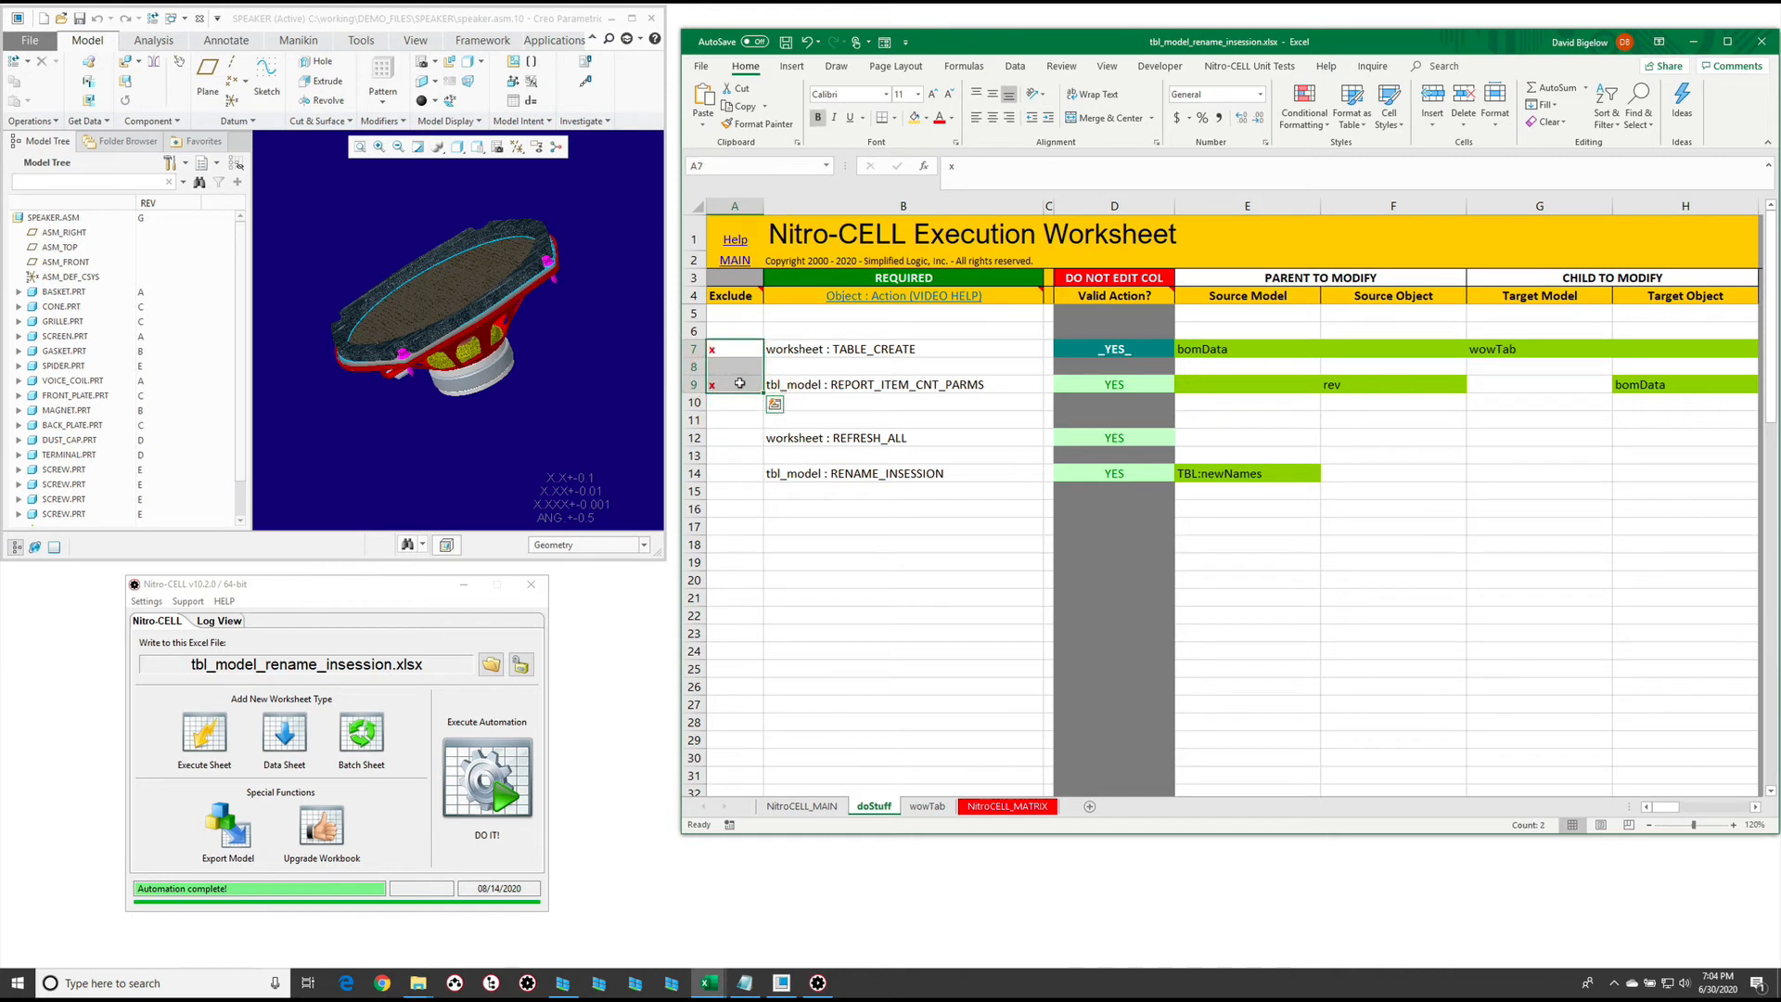
key(Delete)
click(818, 420)
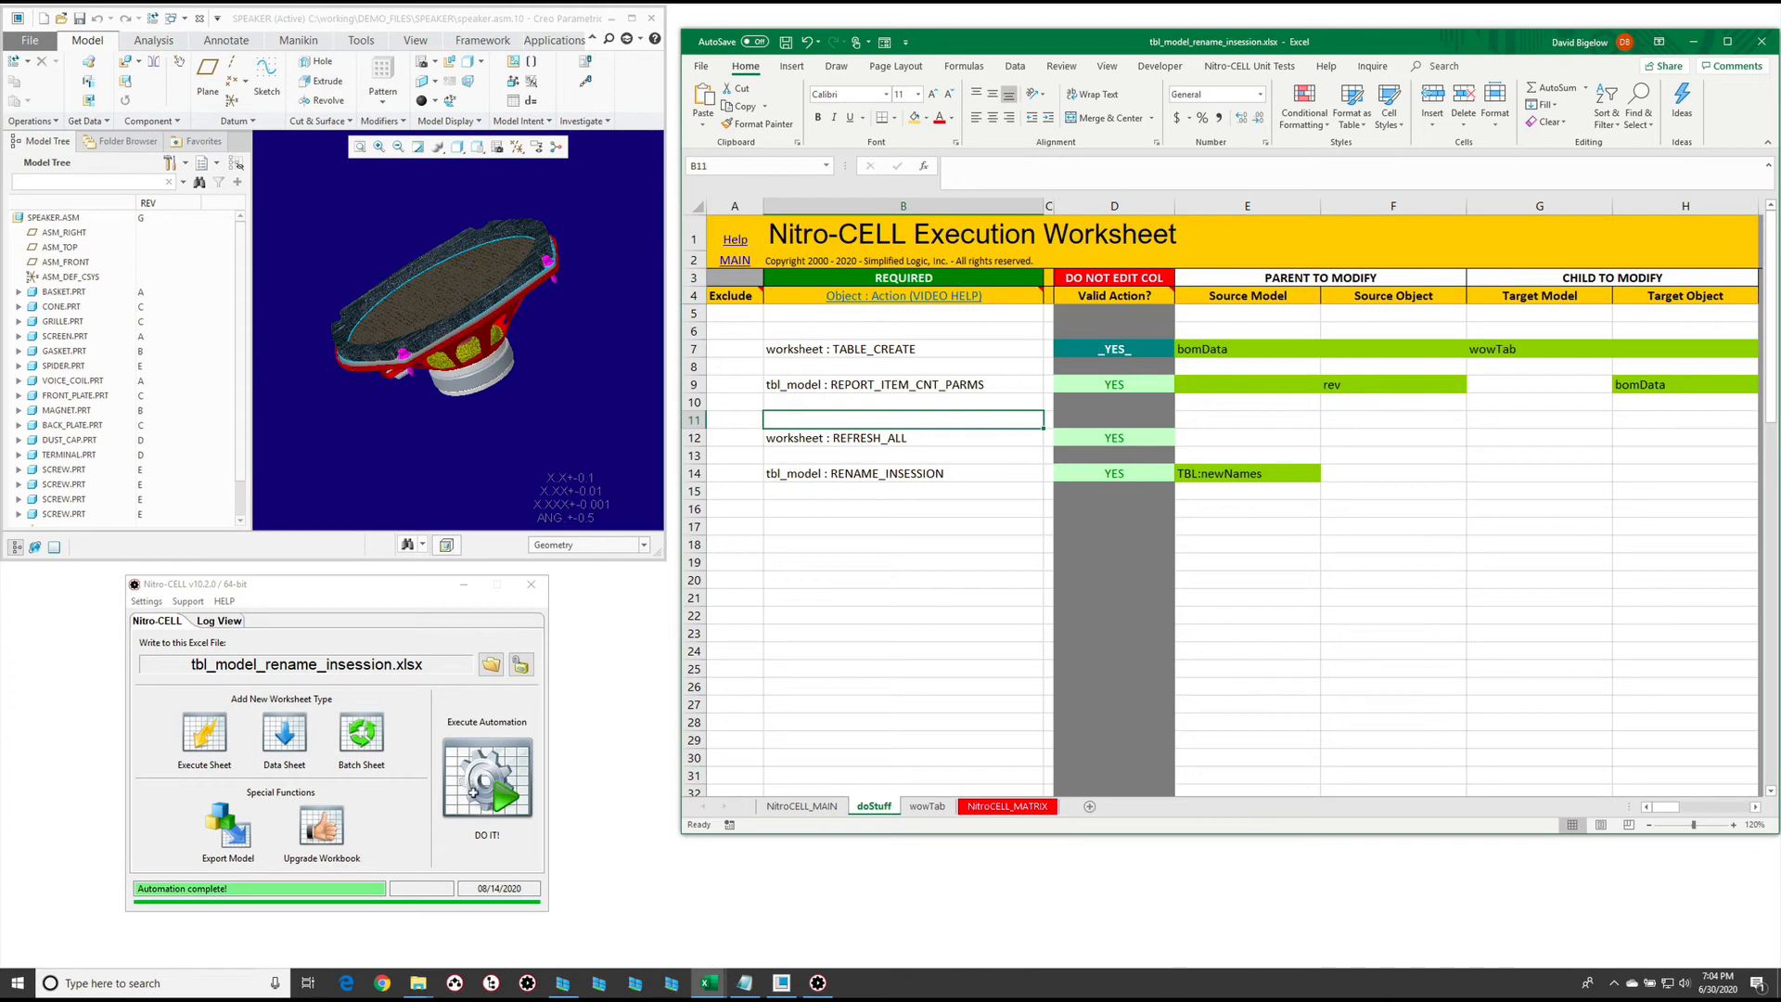
click(473, 805)
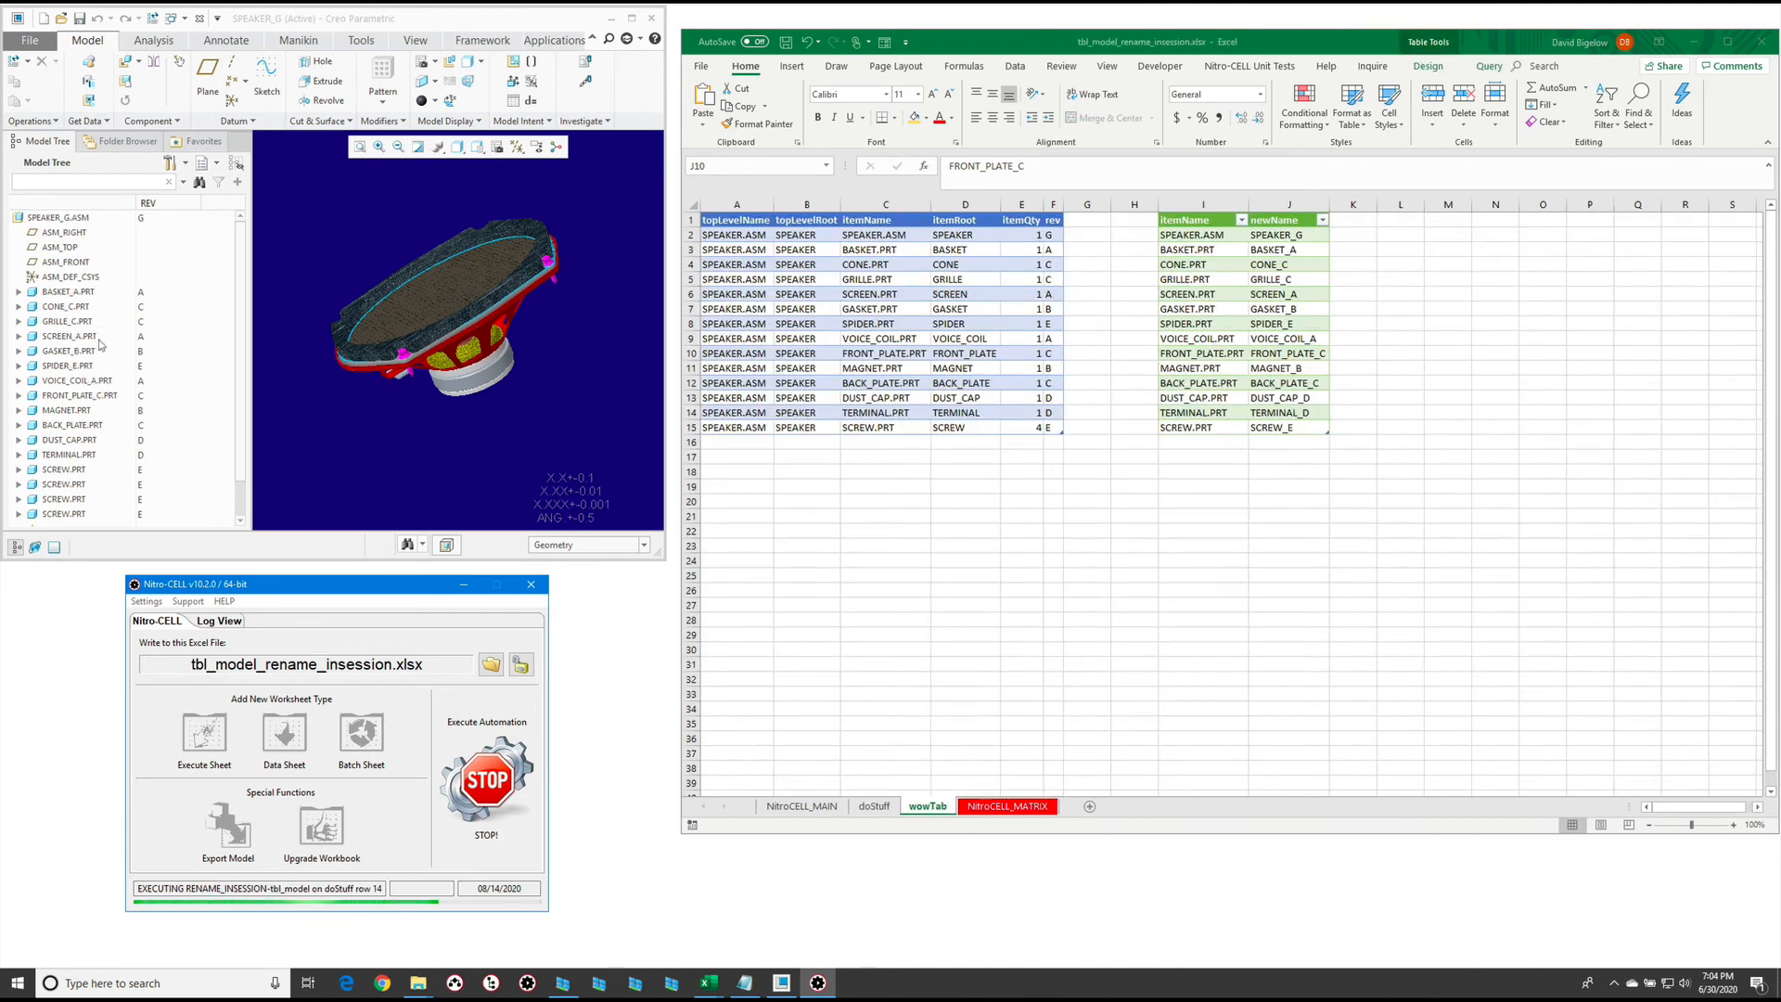
click(369, 456)
key(ctrl+o)
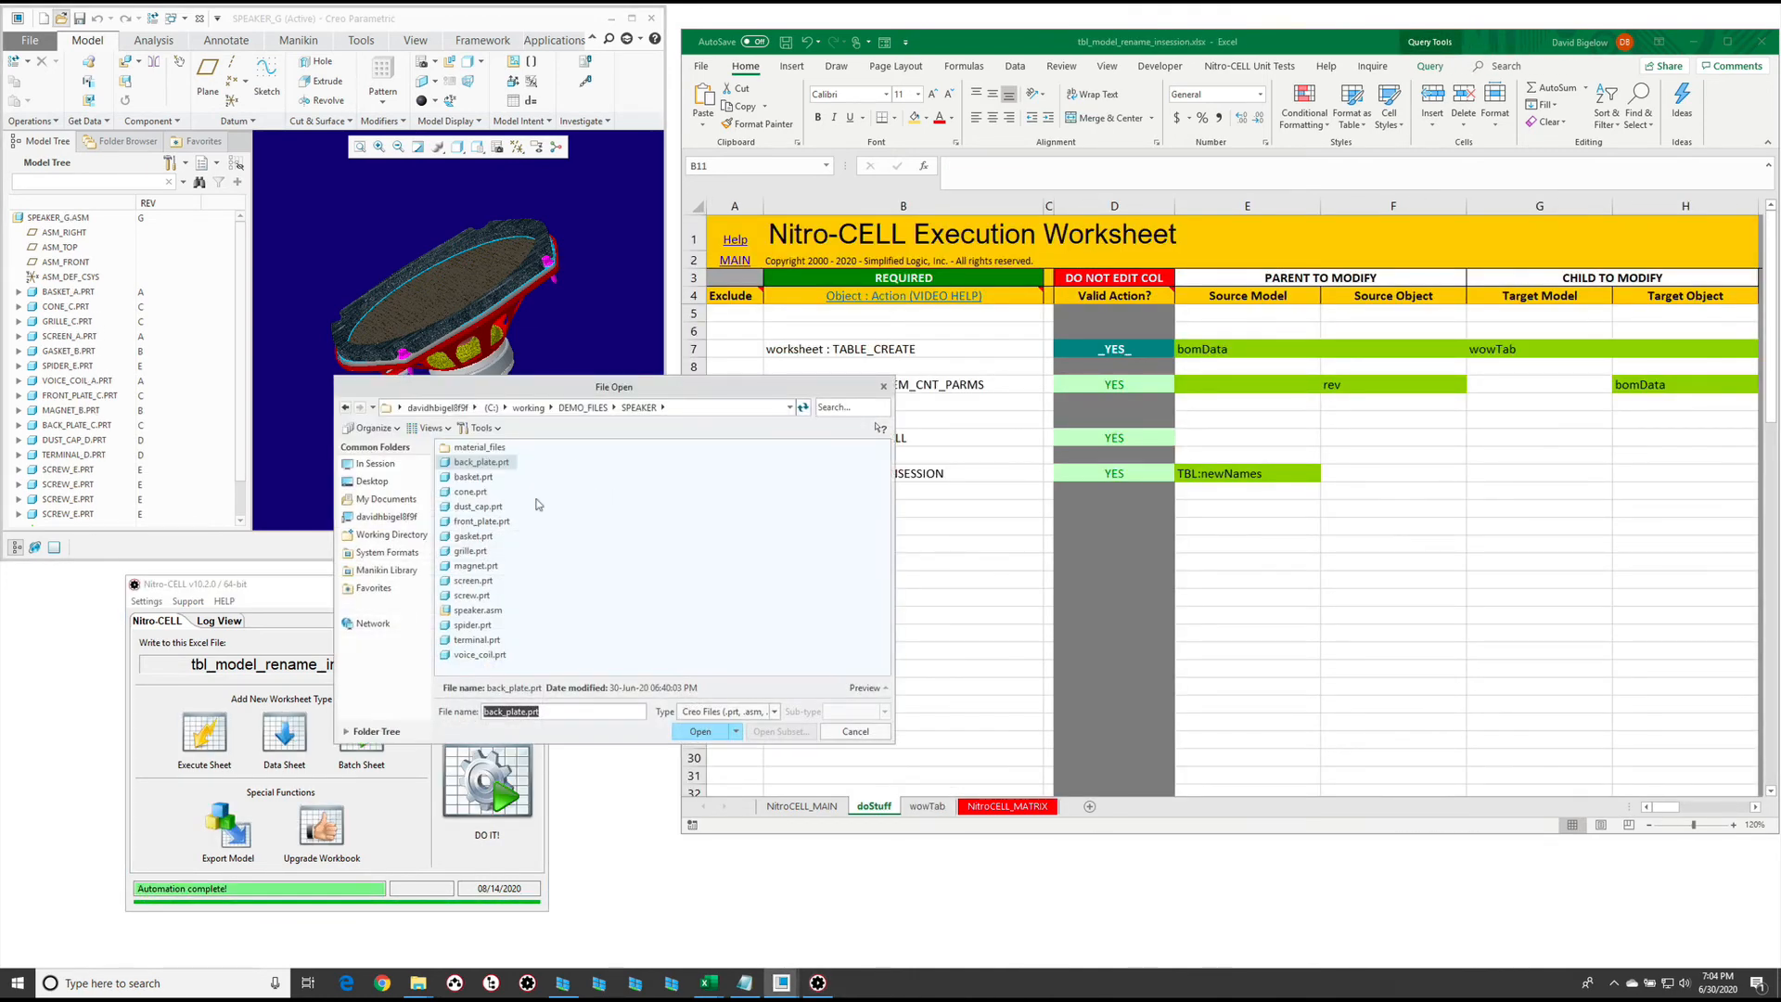
key(Escape)
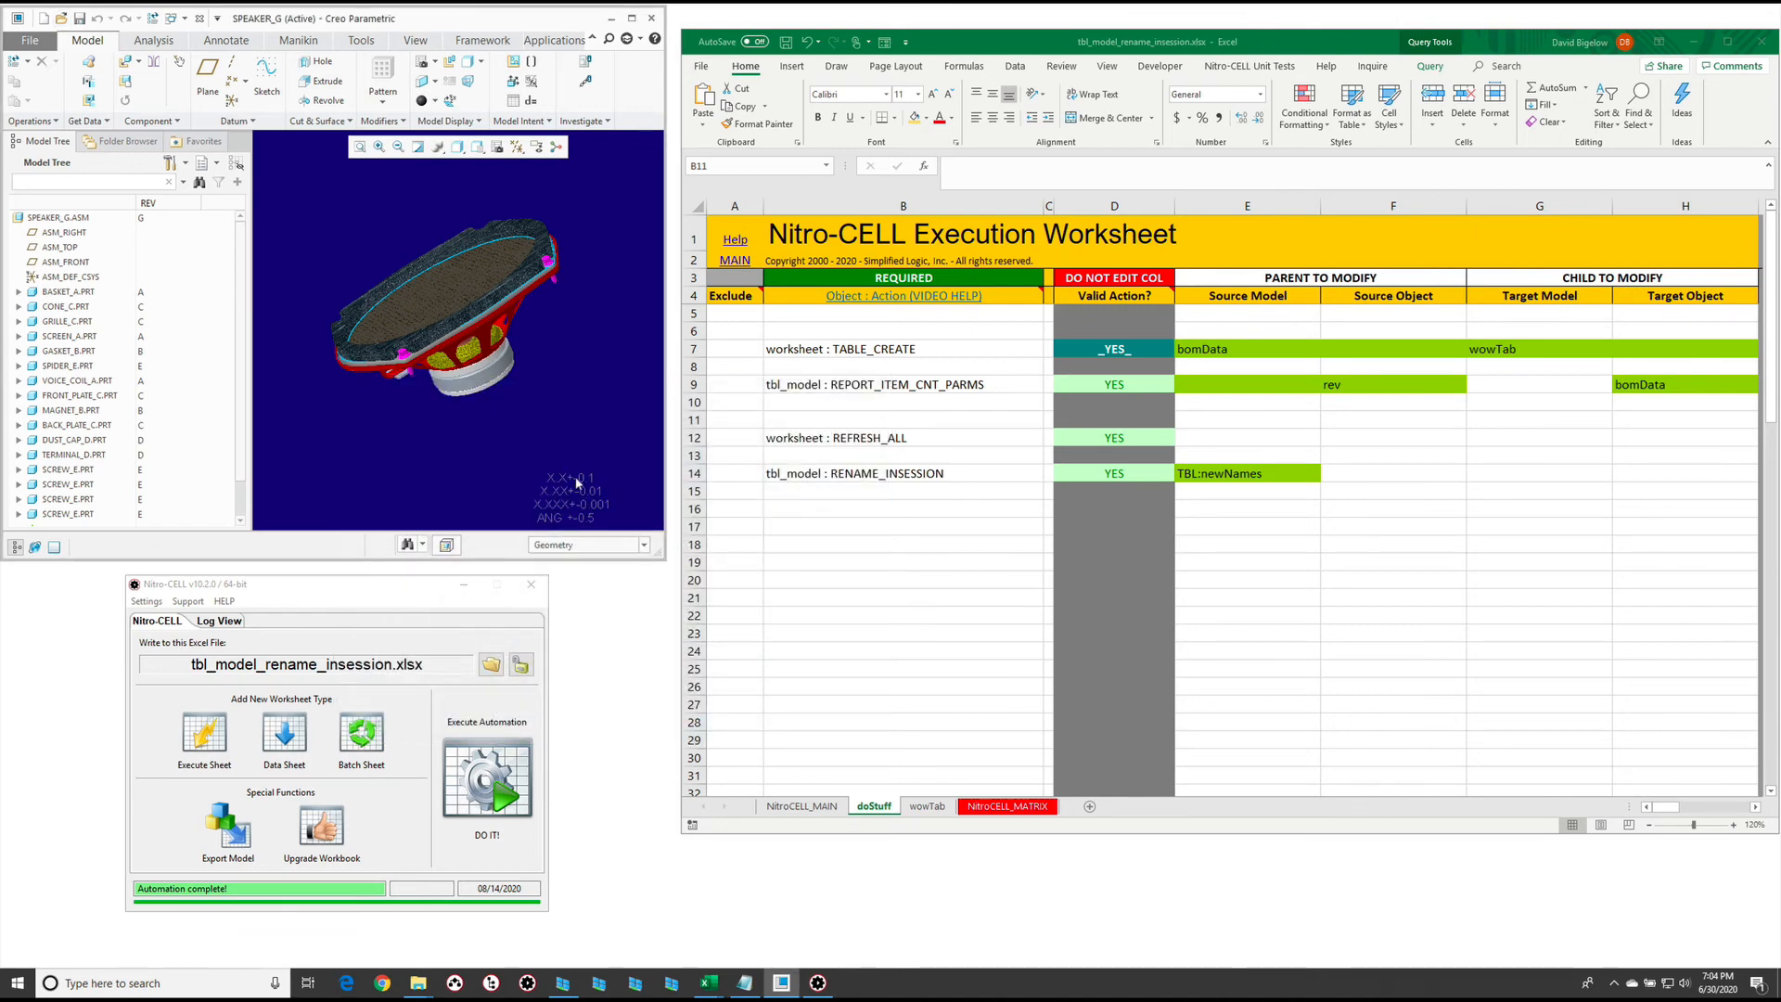
Close the renamed speaker assembly in Creo and erase the models that are not displayed from the session
click(557, 467)
key(ctrl+w)
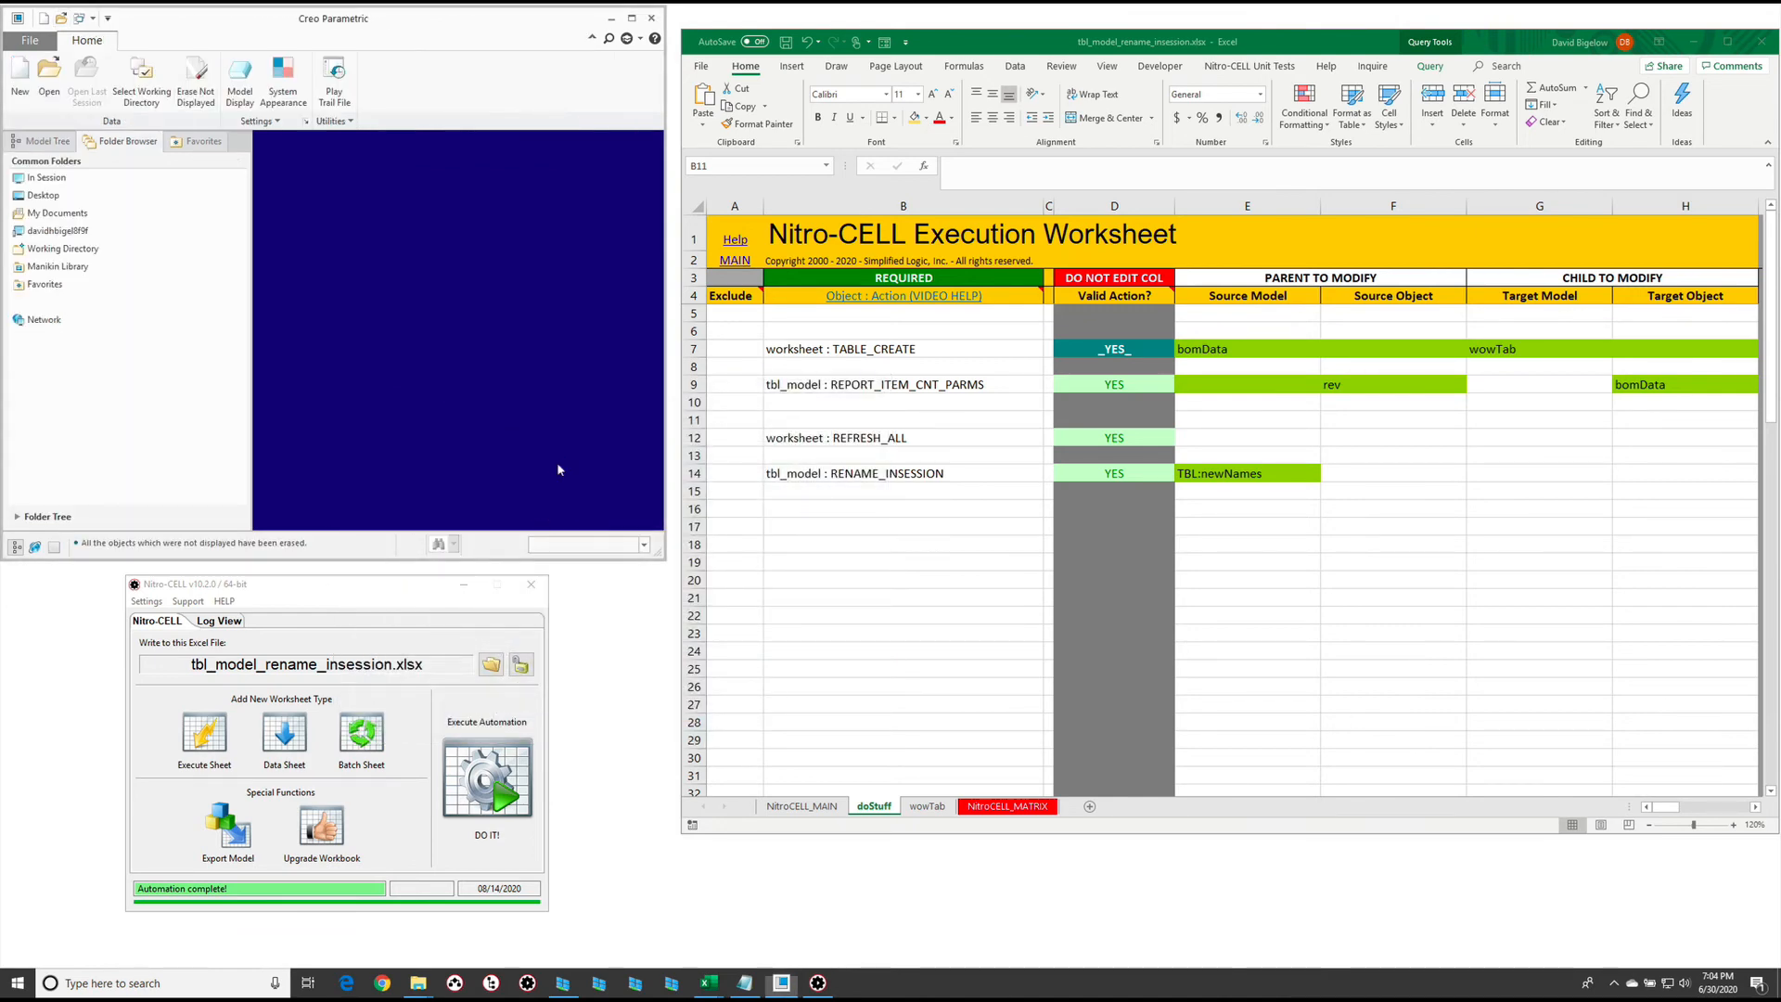
key(ctrl+o)
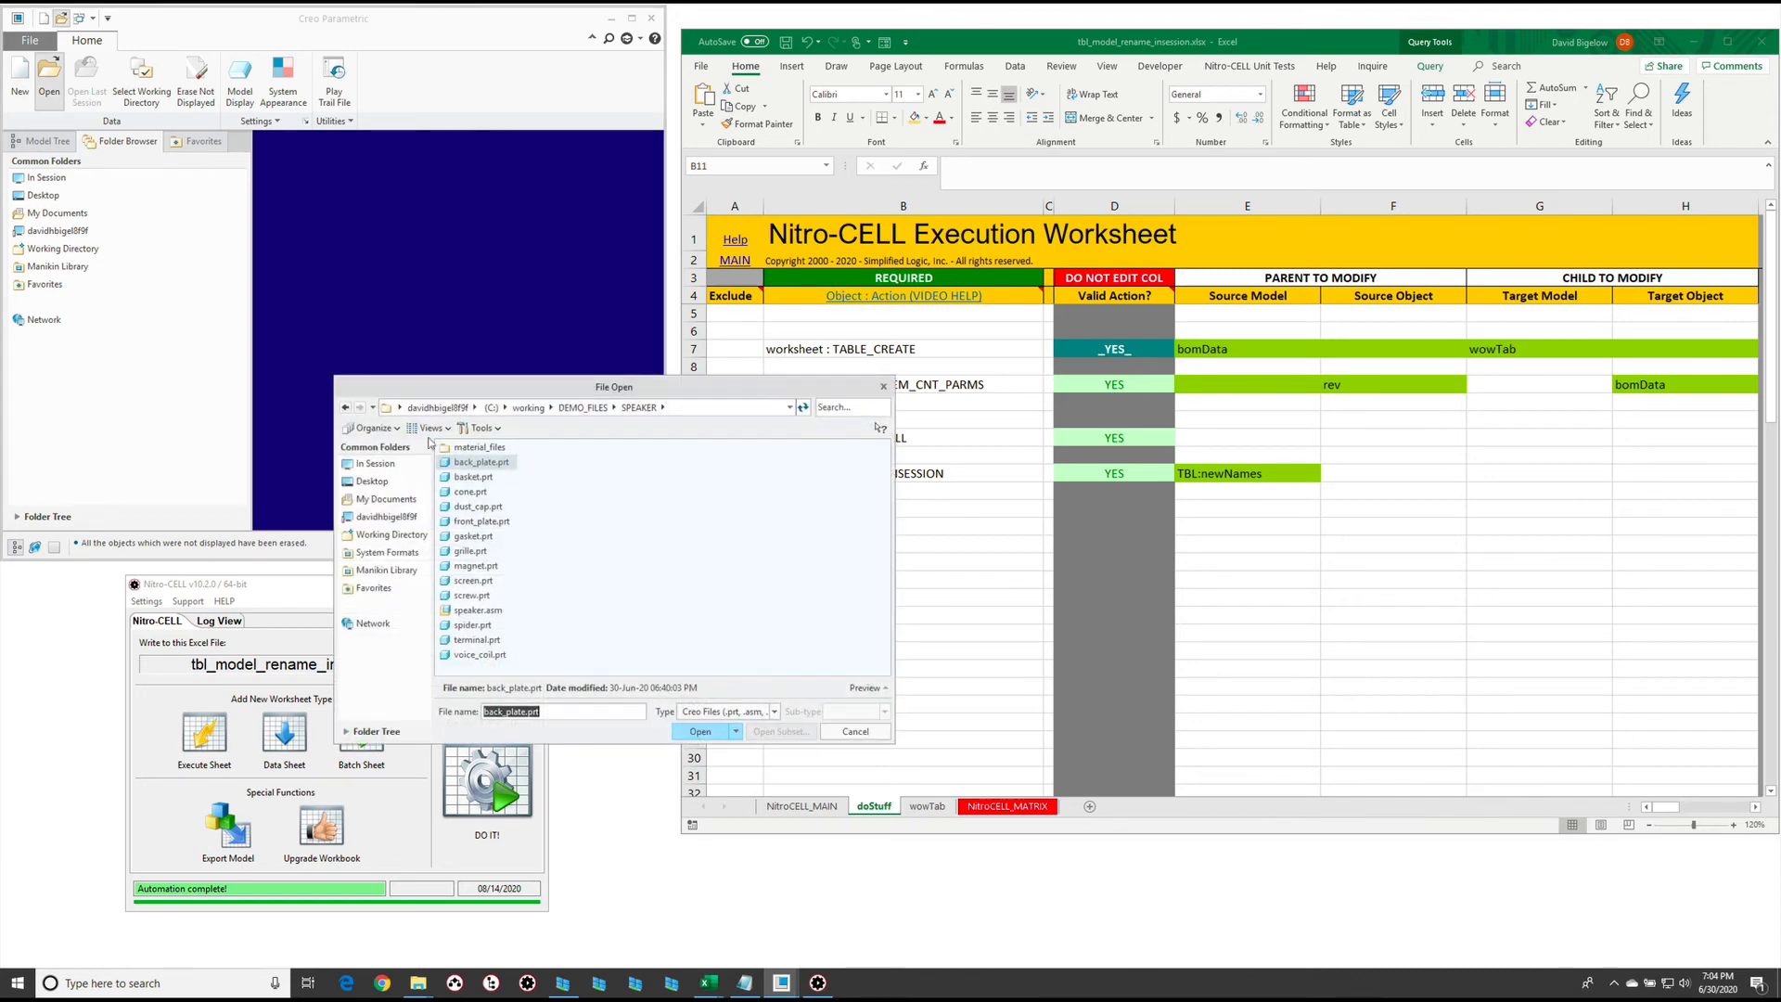
key(Escape)
click(373, 373)
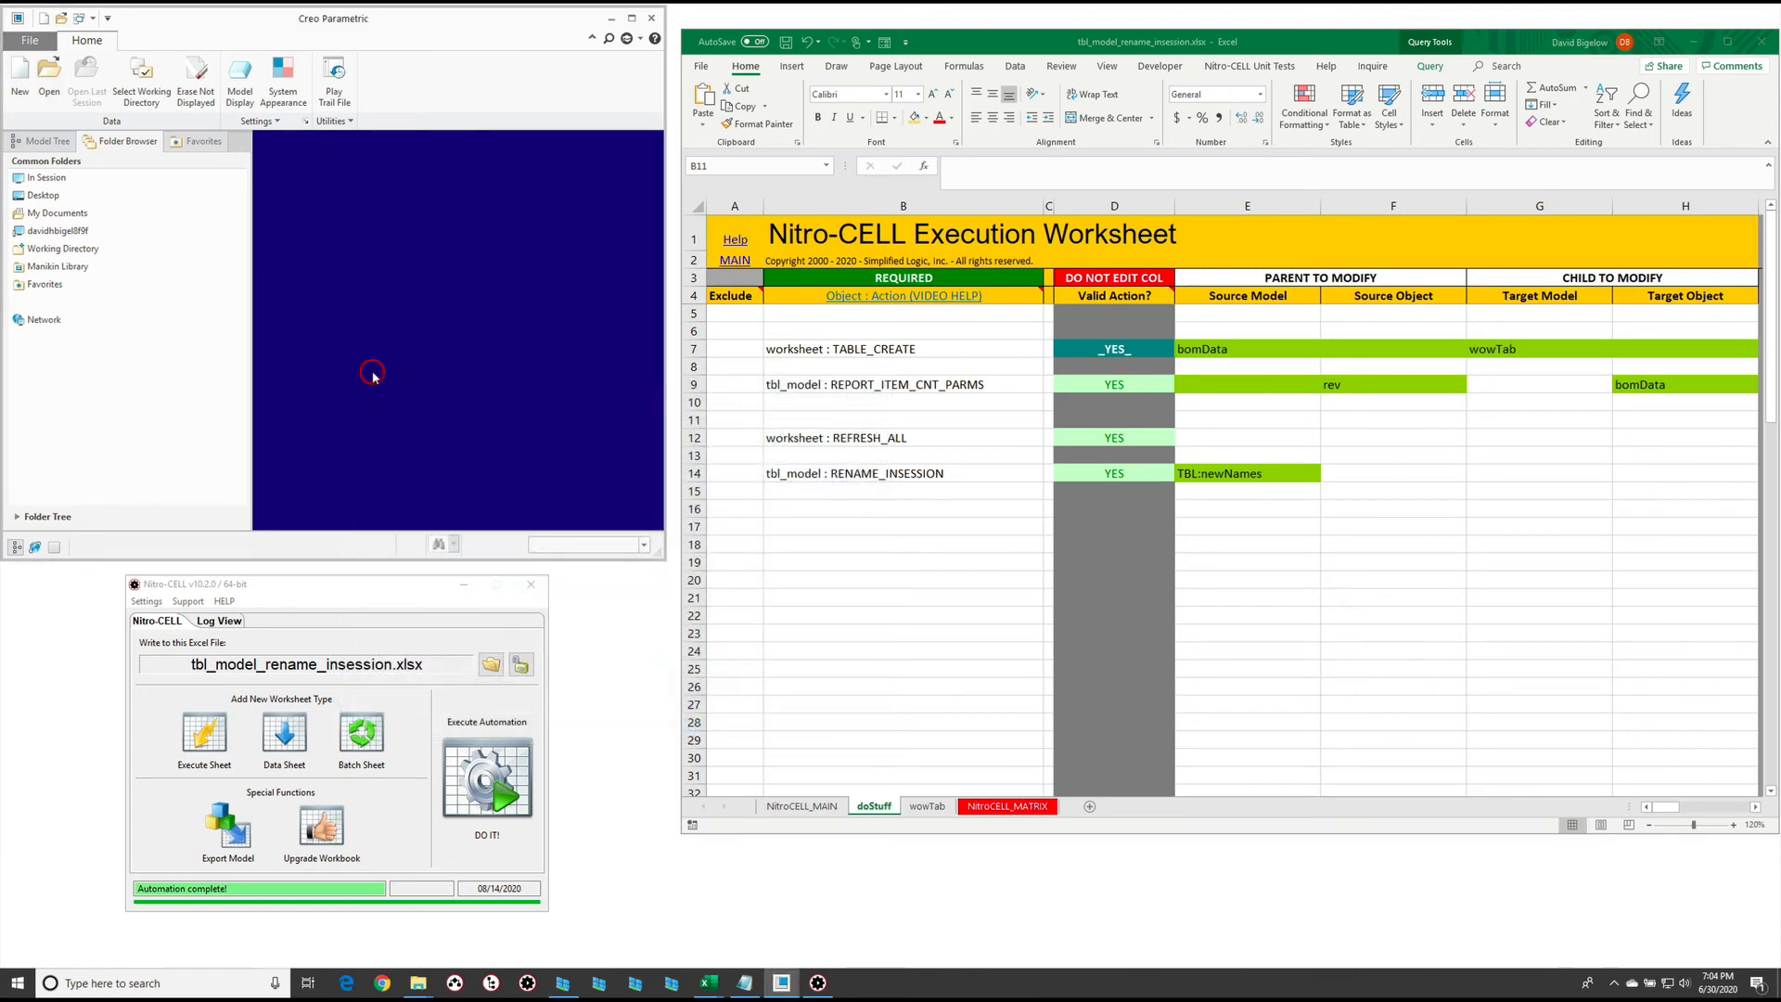
Open speaker.asm from the SPEAKER folder in Creo and run the Nitro-CELL automation on it
key(ctrl+o)
double_click(491, 610)
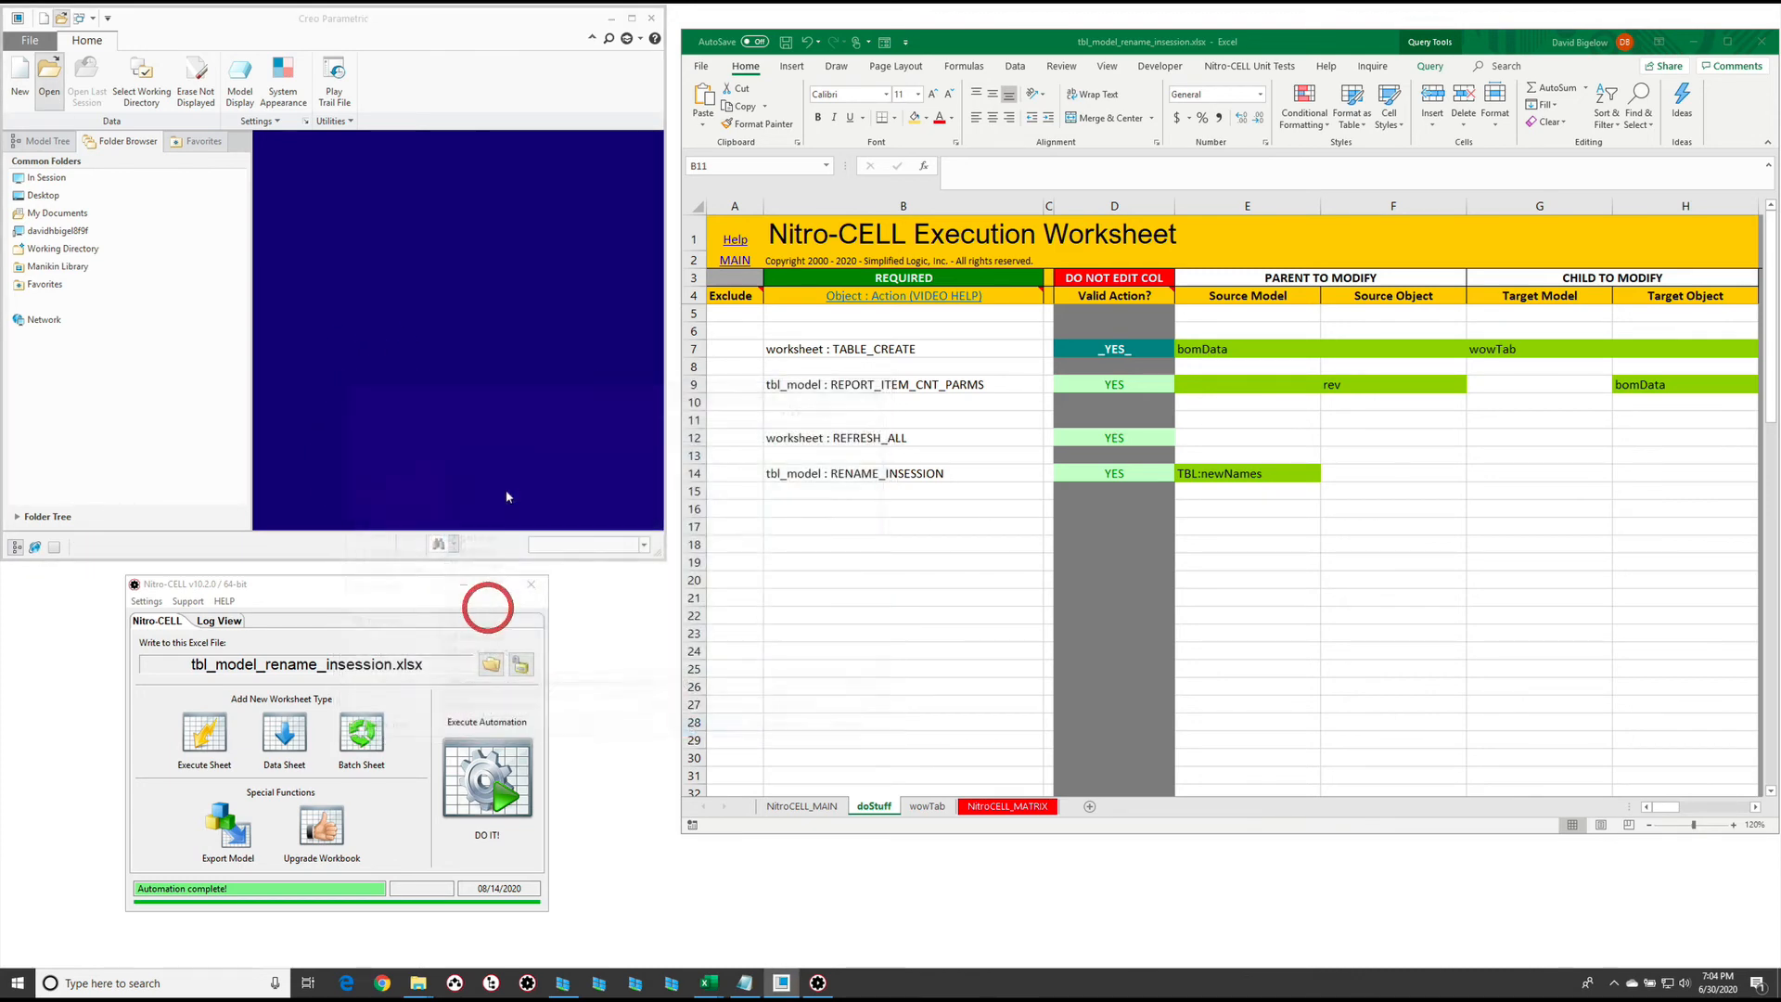
click(493, 797)
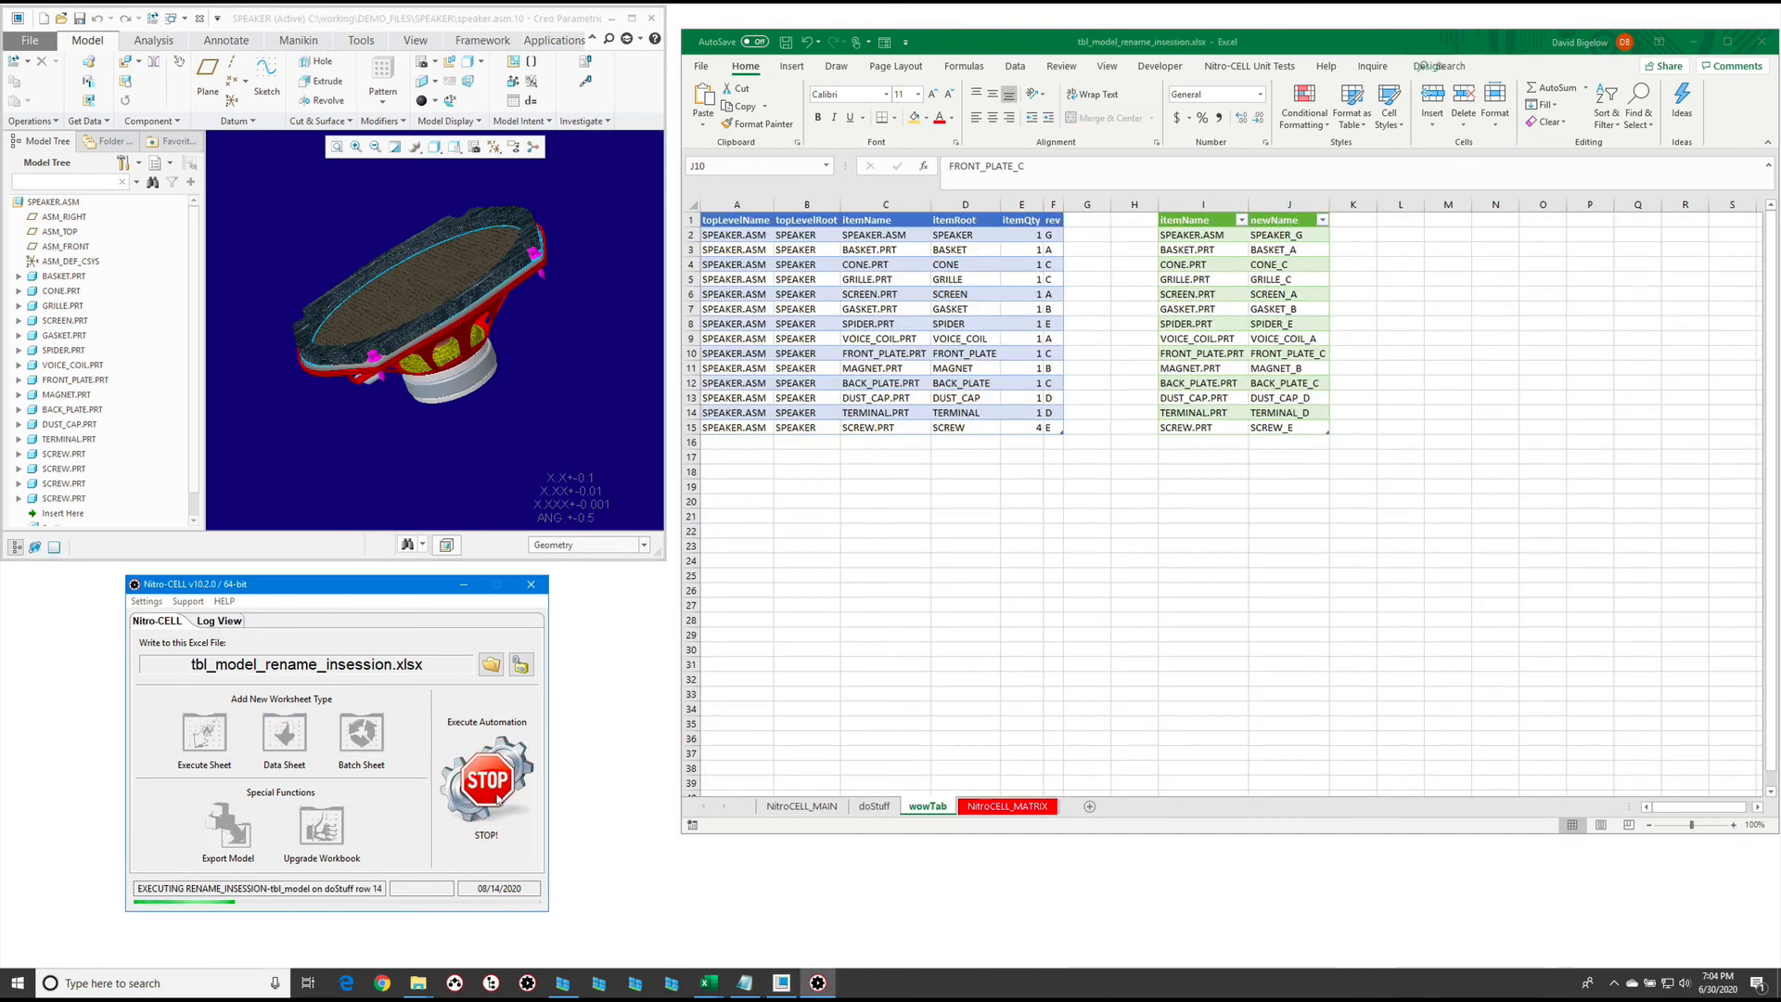
Review the bomData and newNames tables on wowTab and the action rows on doStuff against the Creo model tree
click(927, 806)
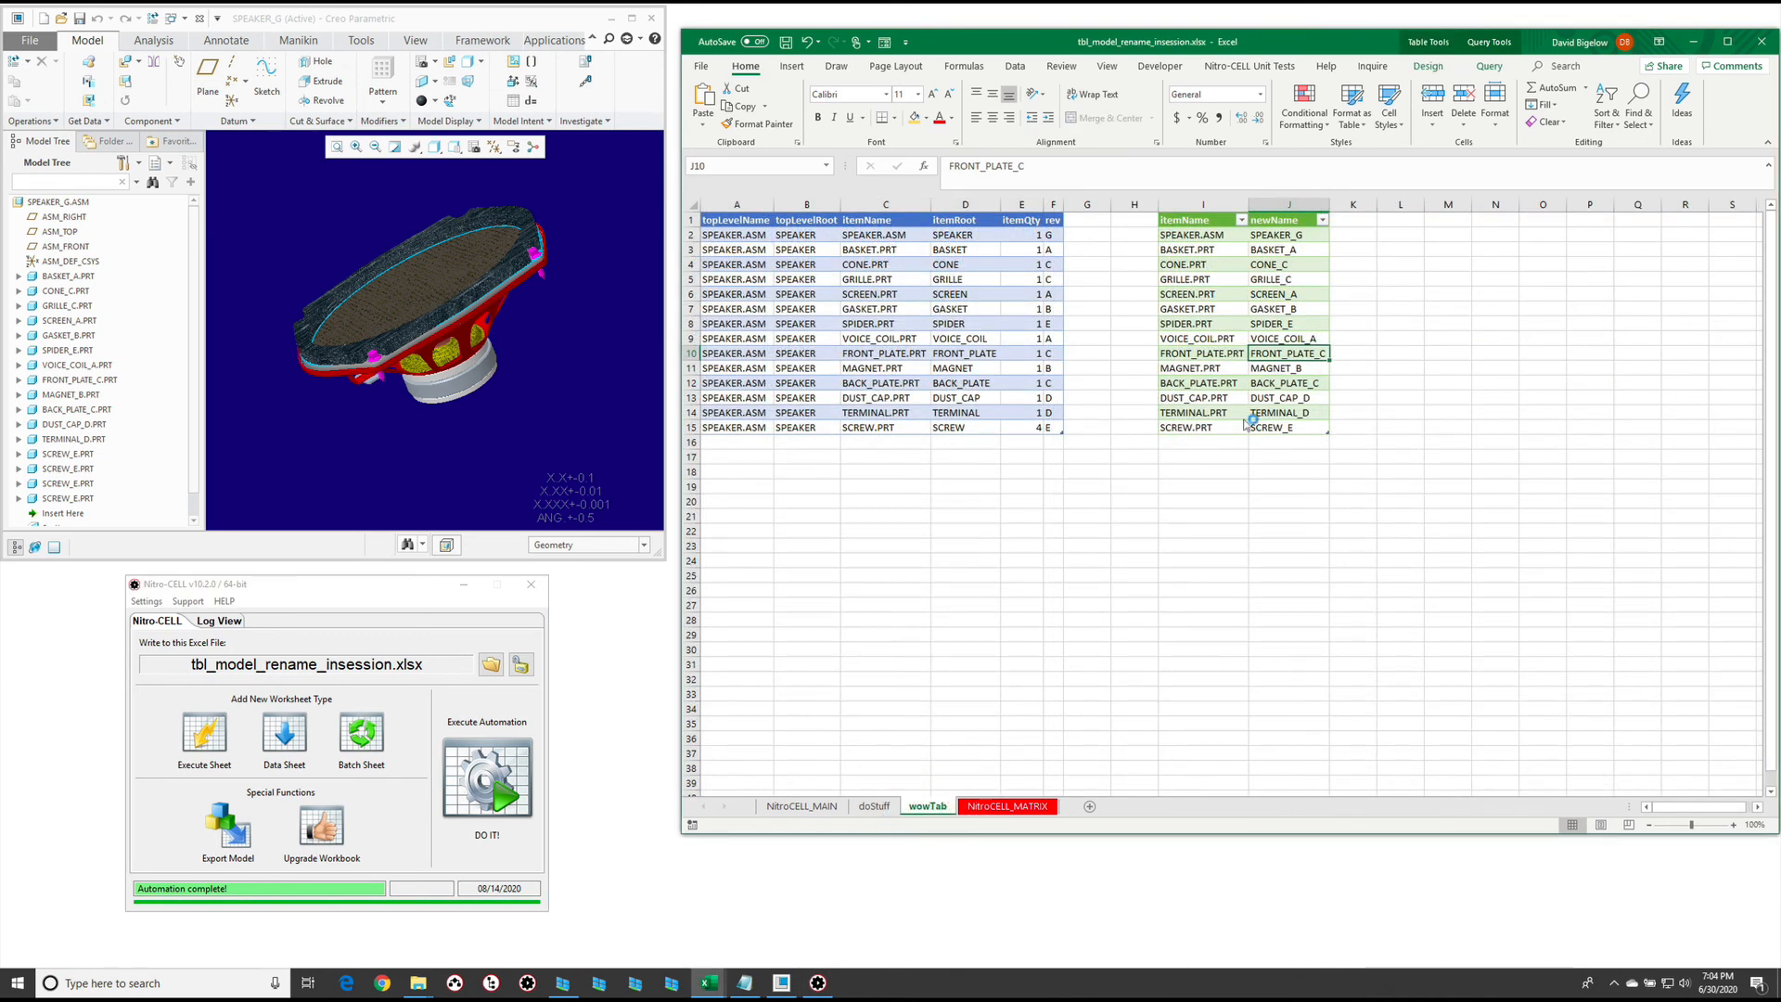
click(874, 806)
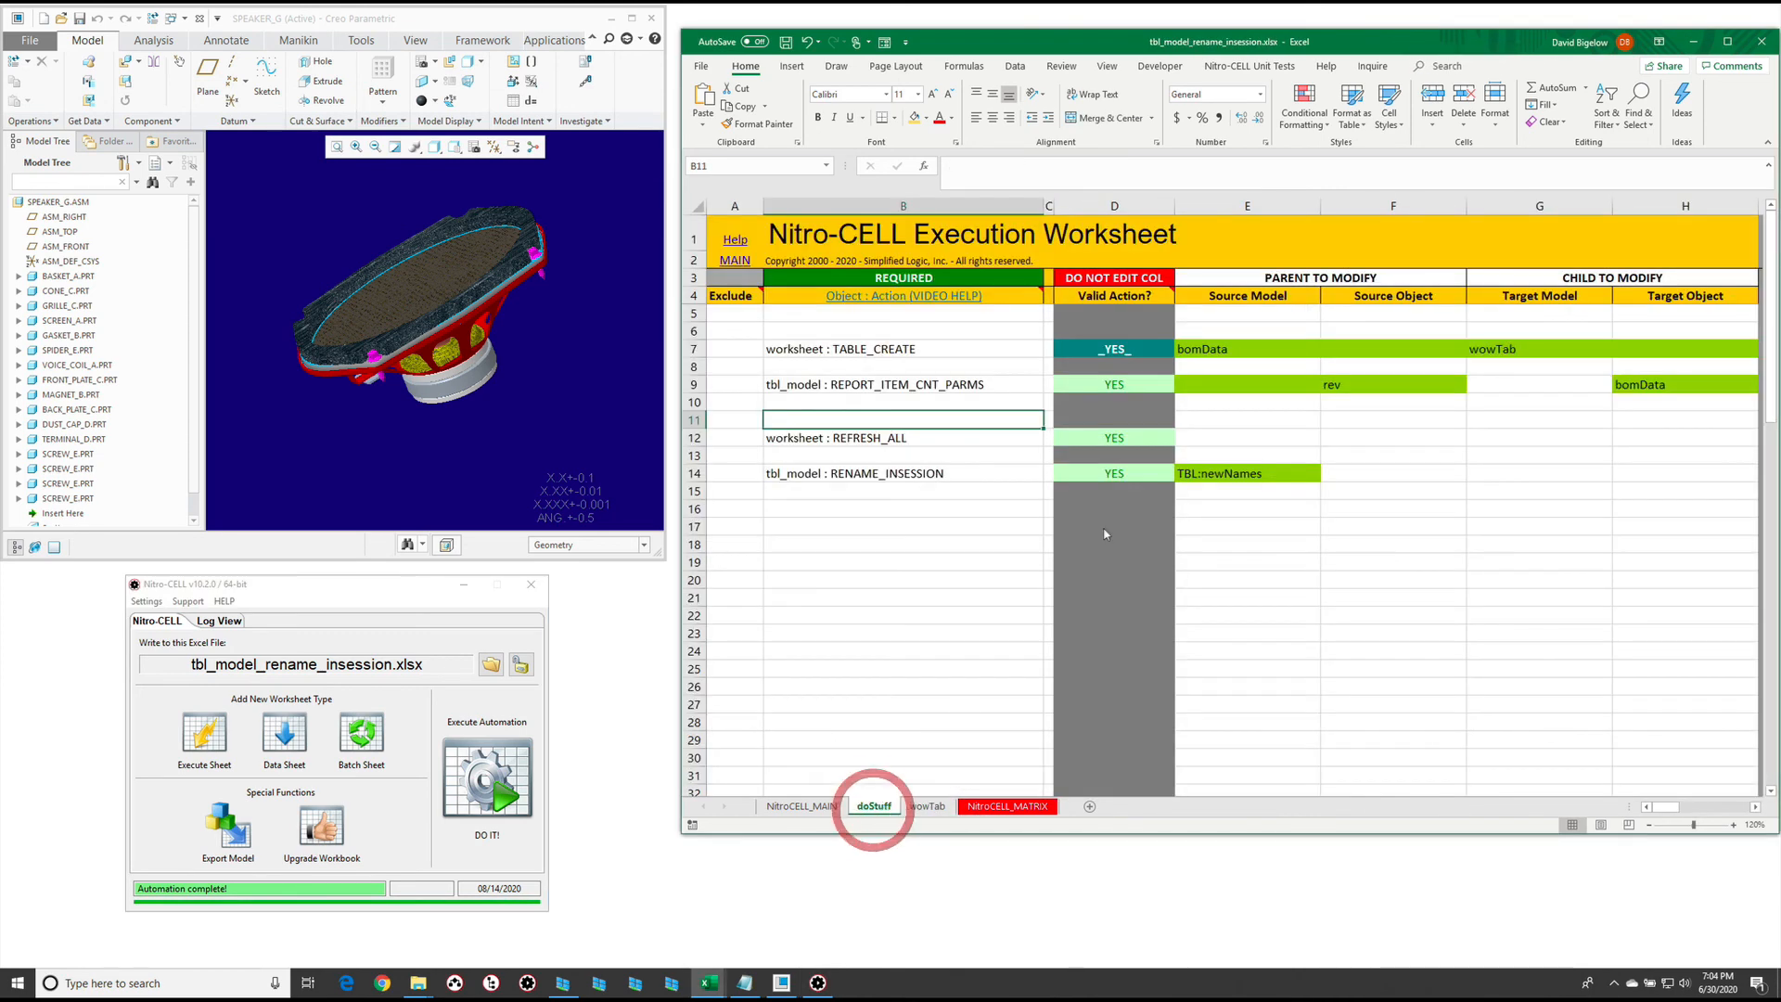
click(250, 434)
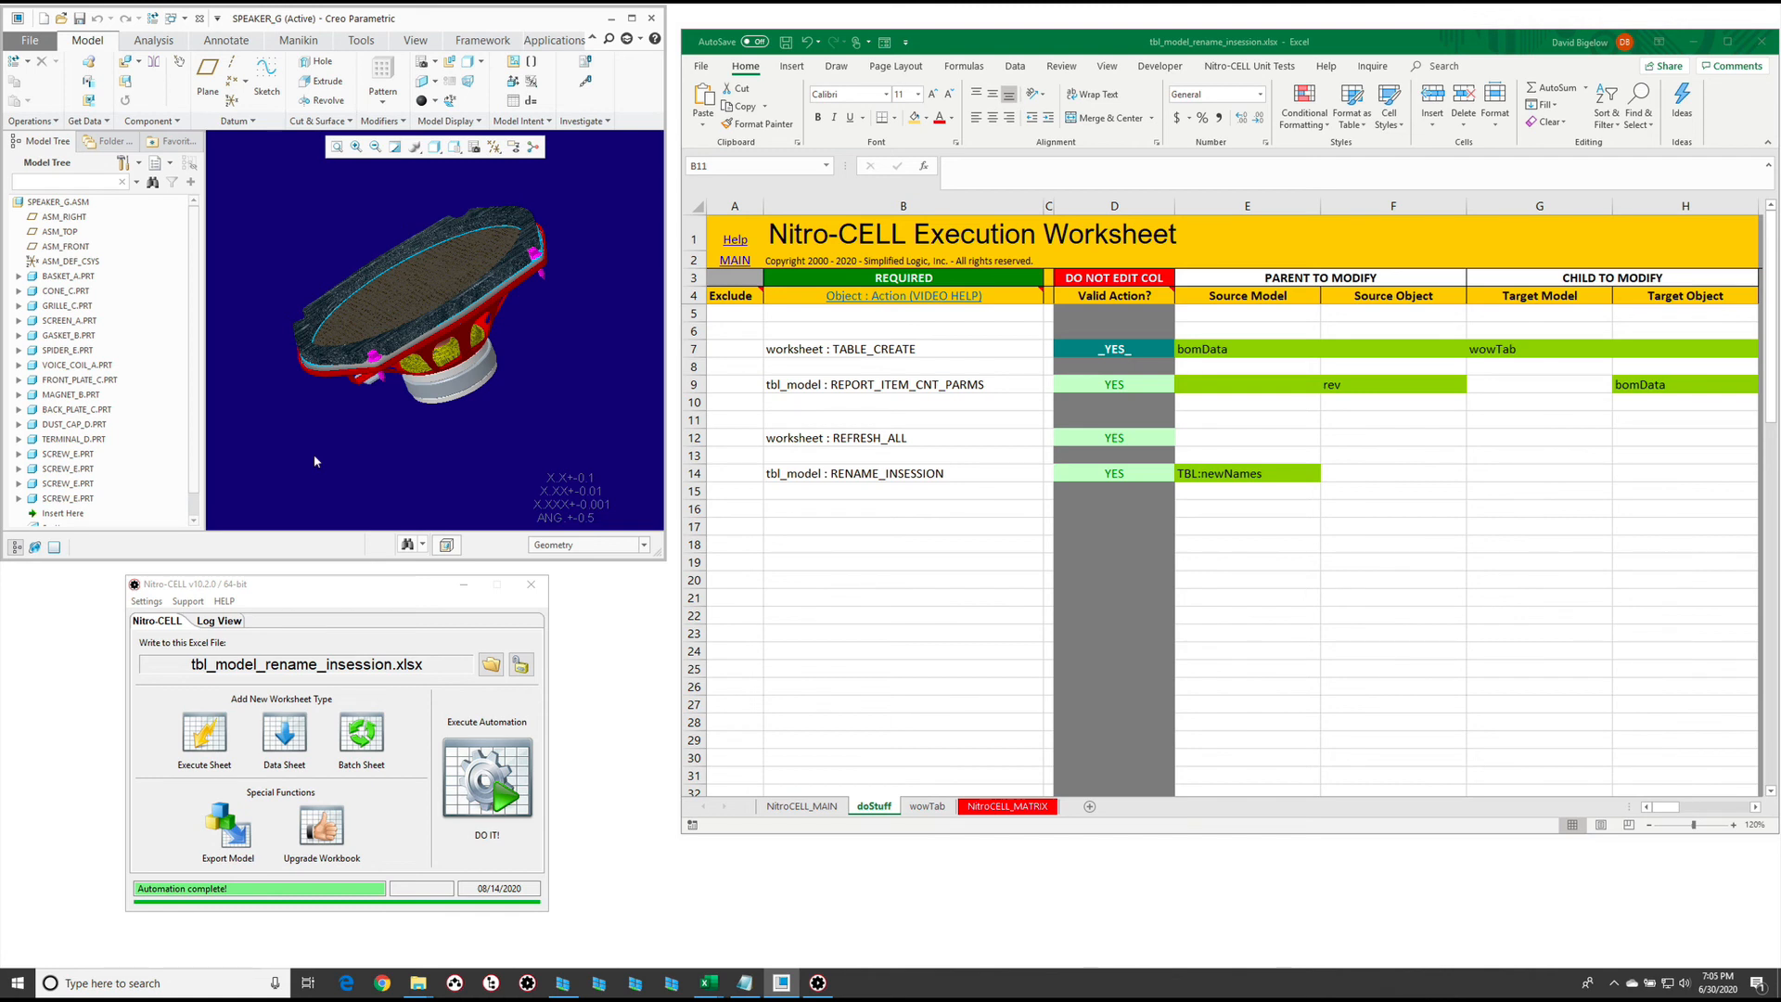
click(1331, 384)
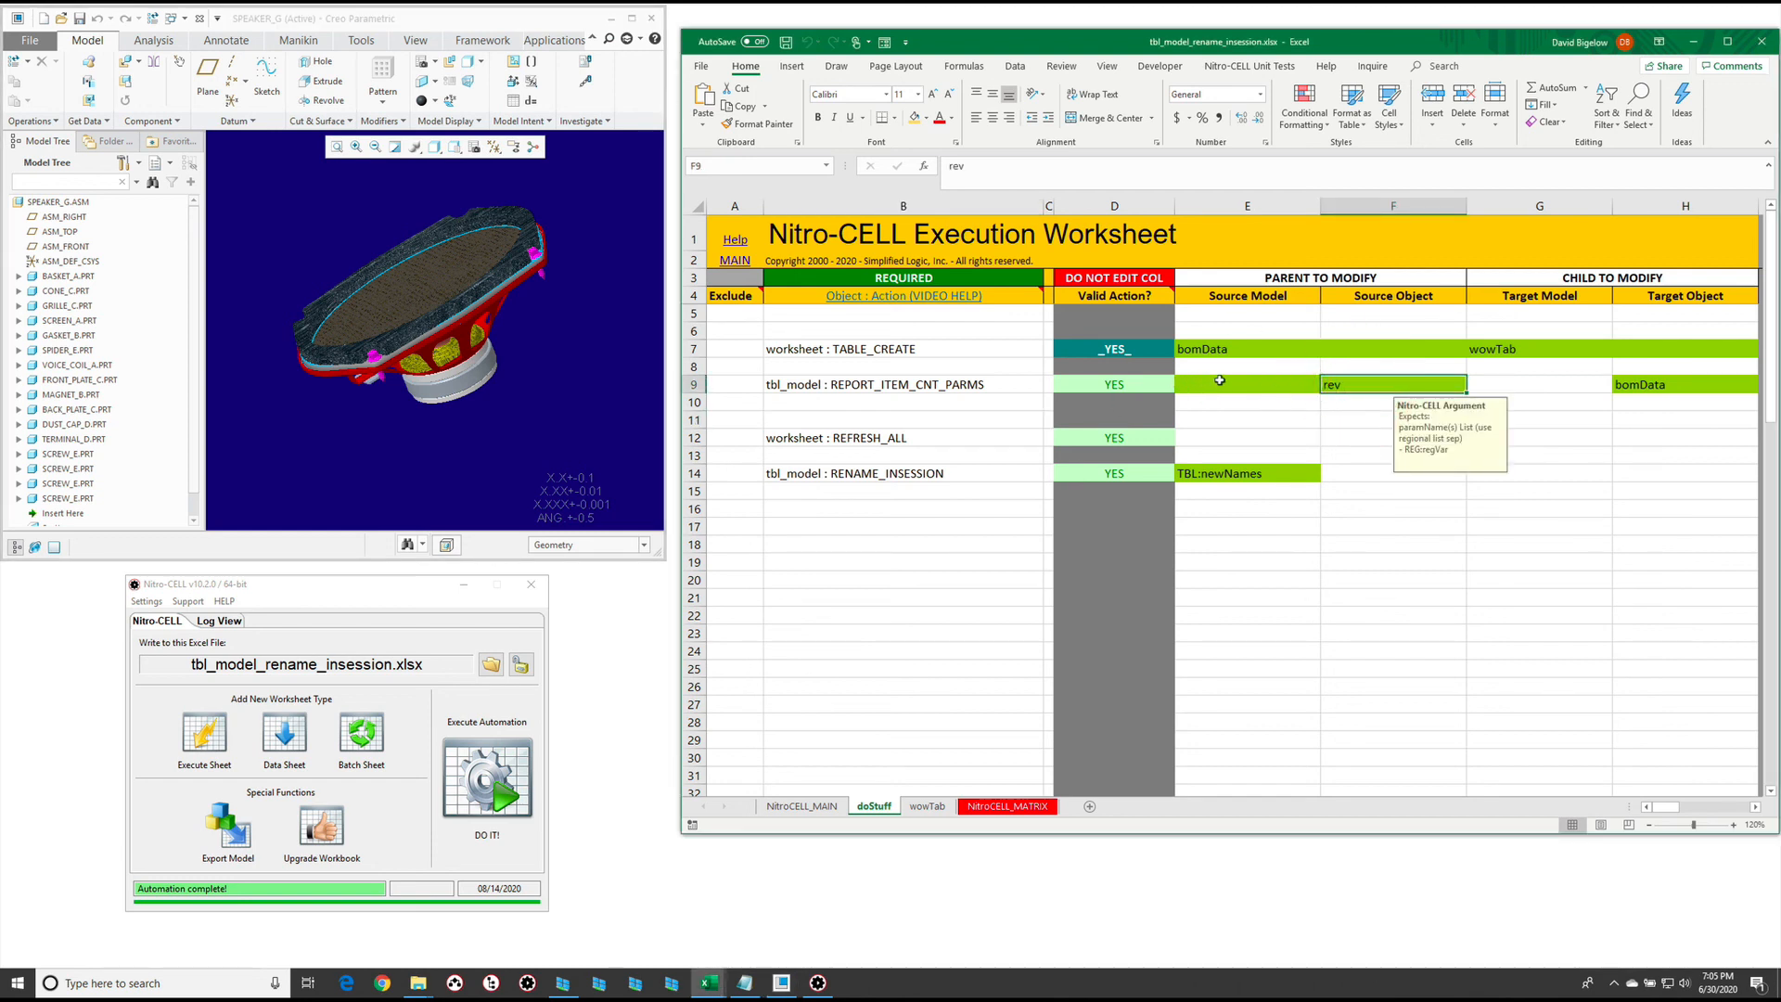
click(926, 807)
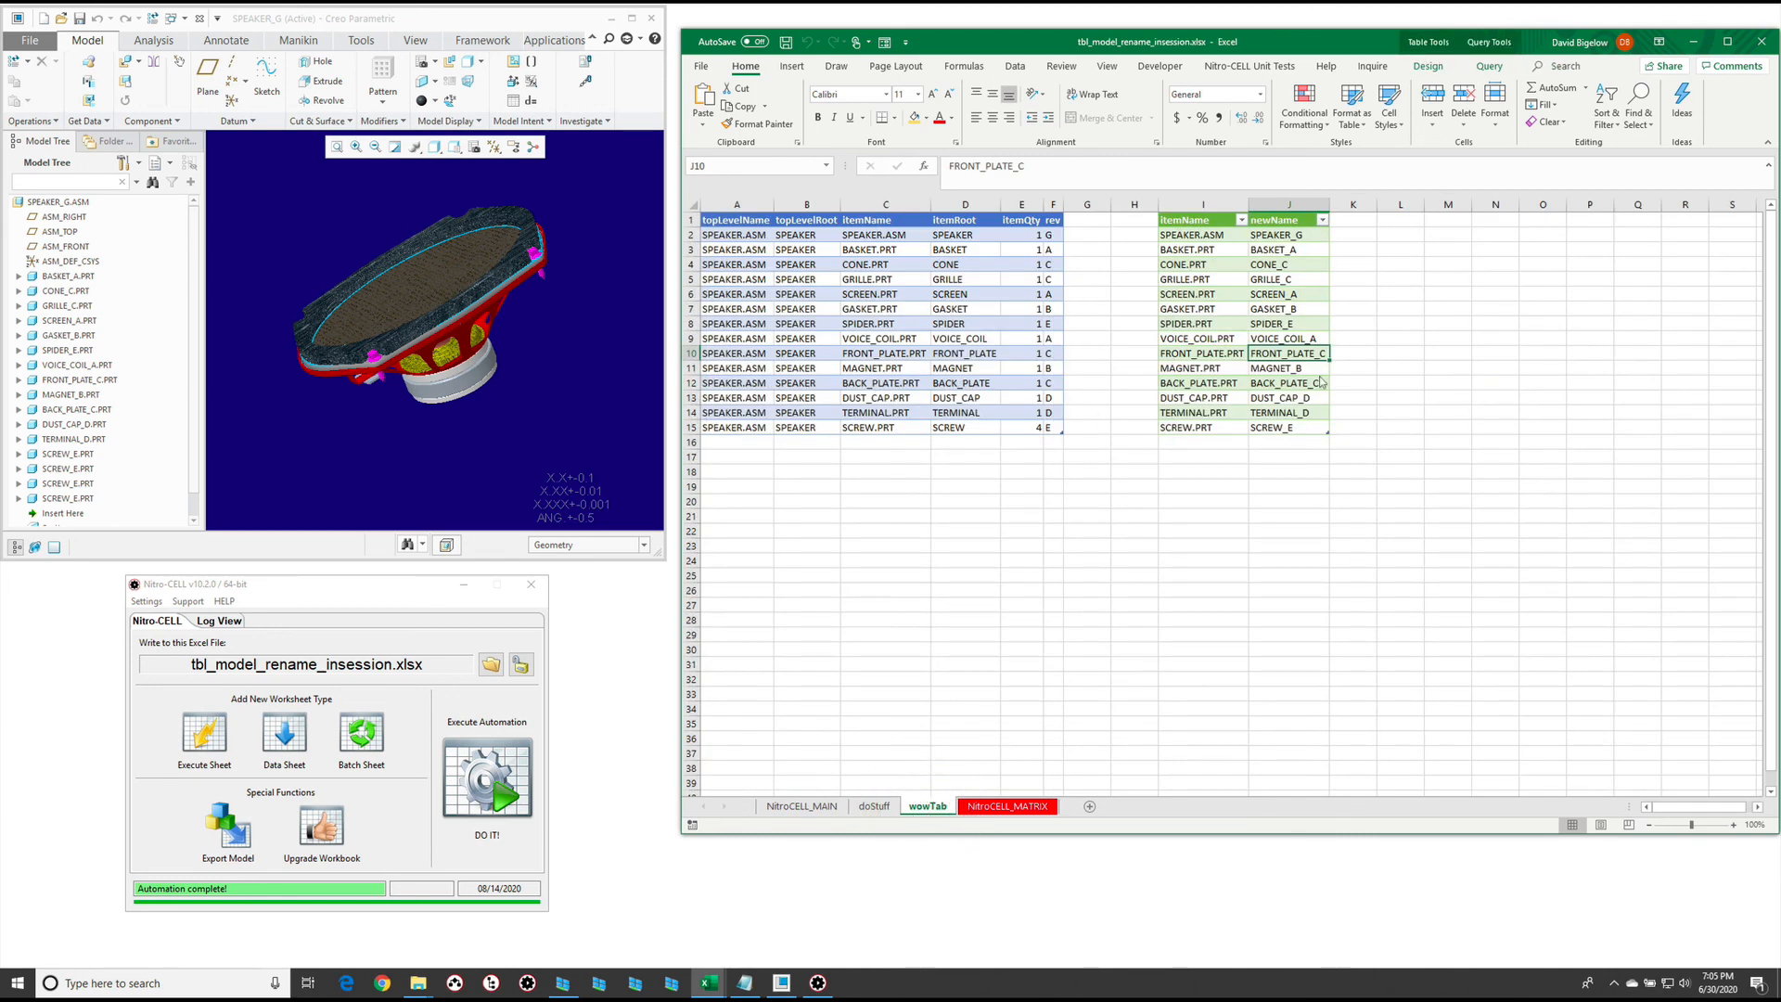
click(871, 805)
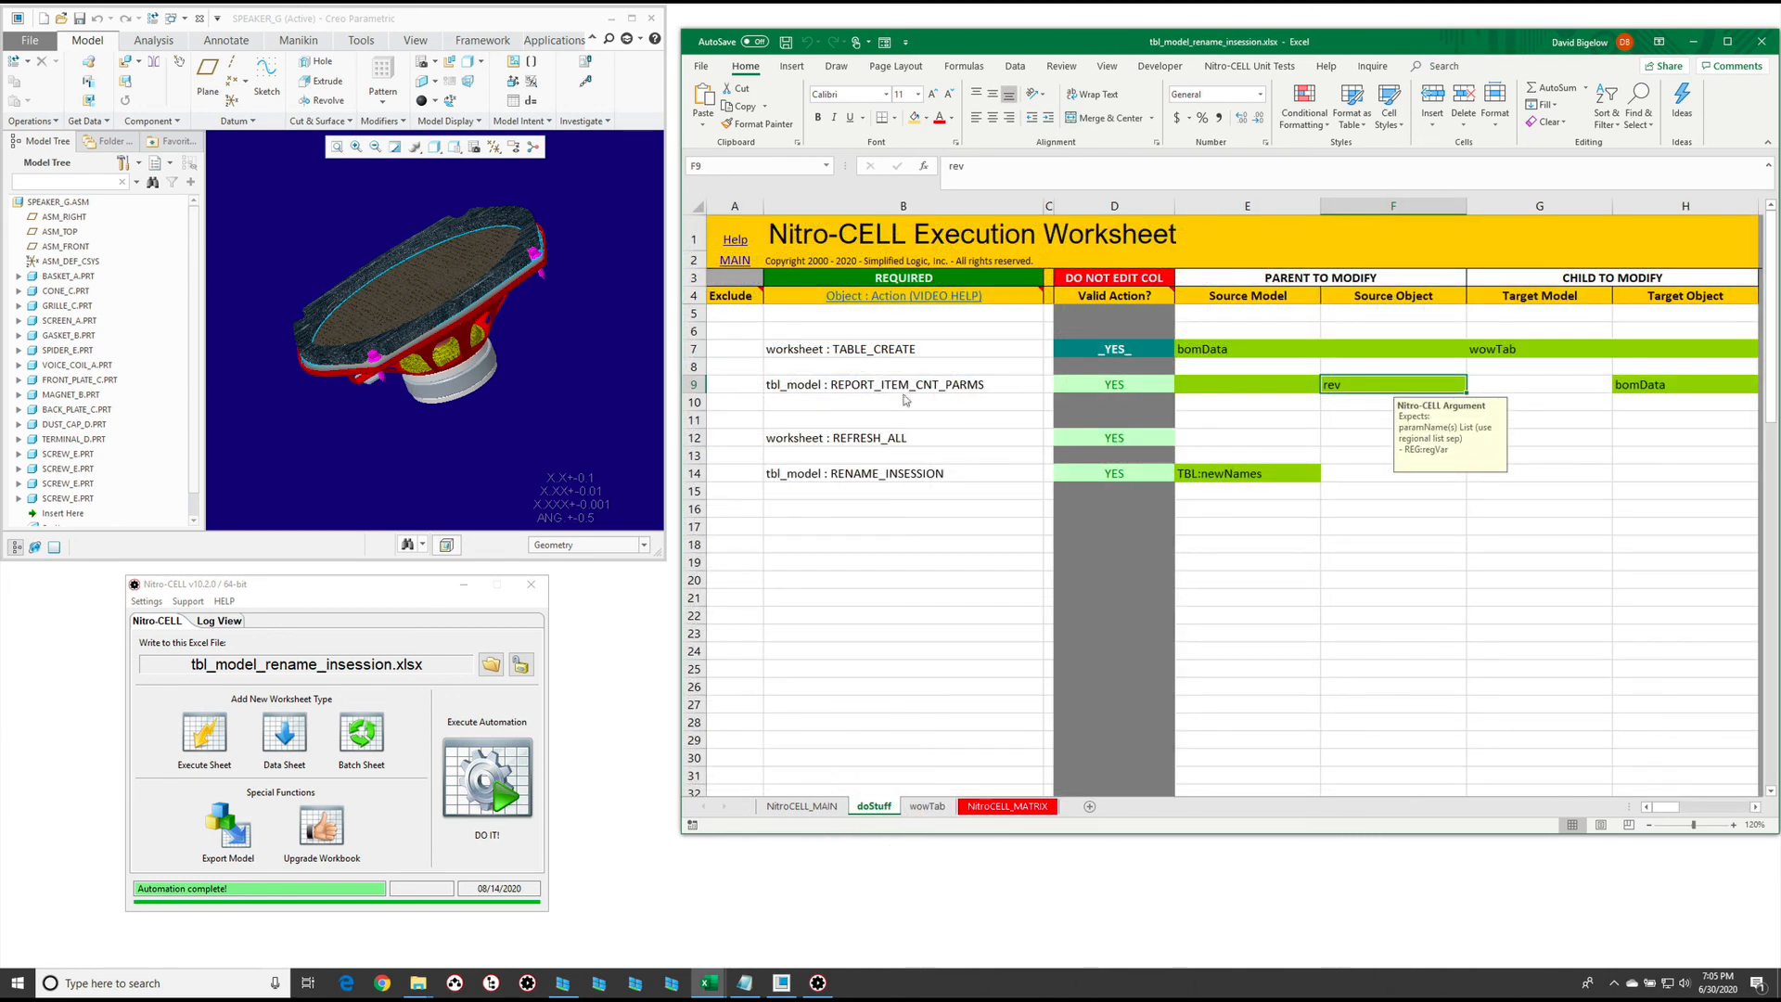
click(907, 488)
click(909, 506)
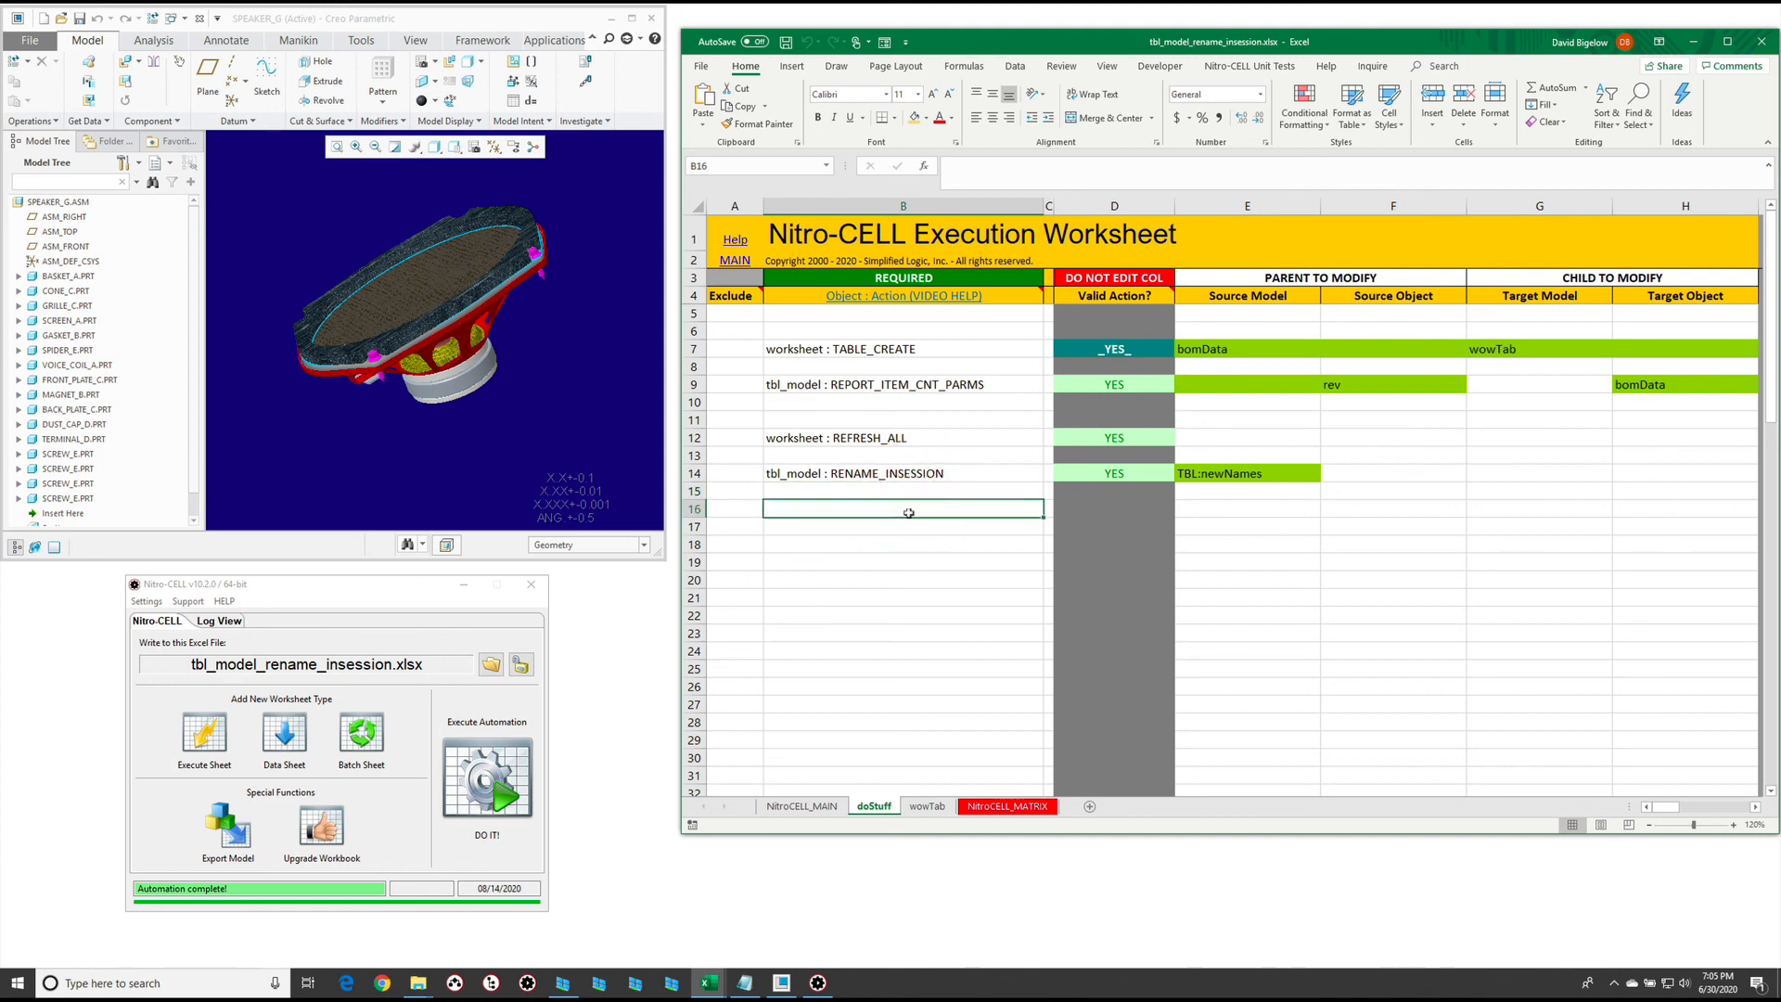